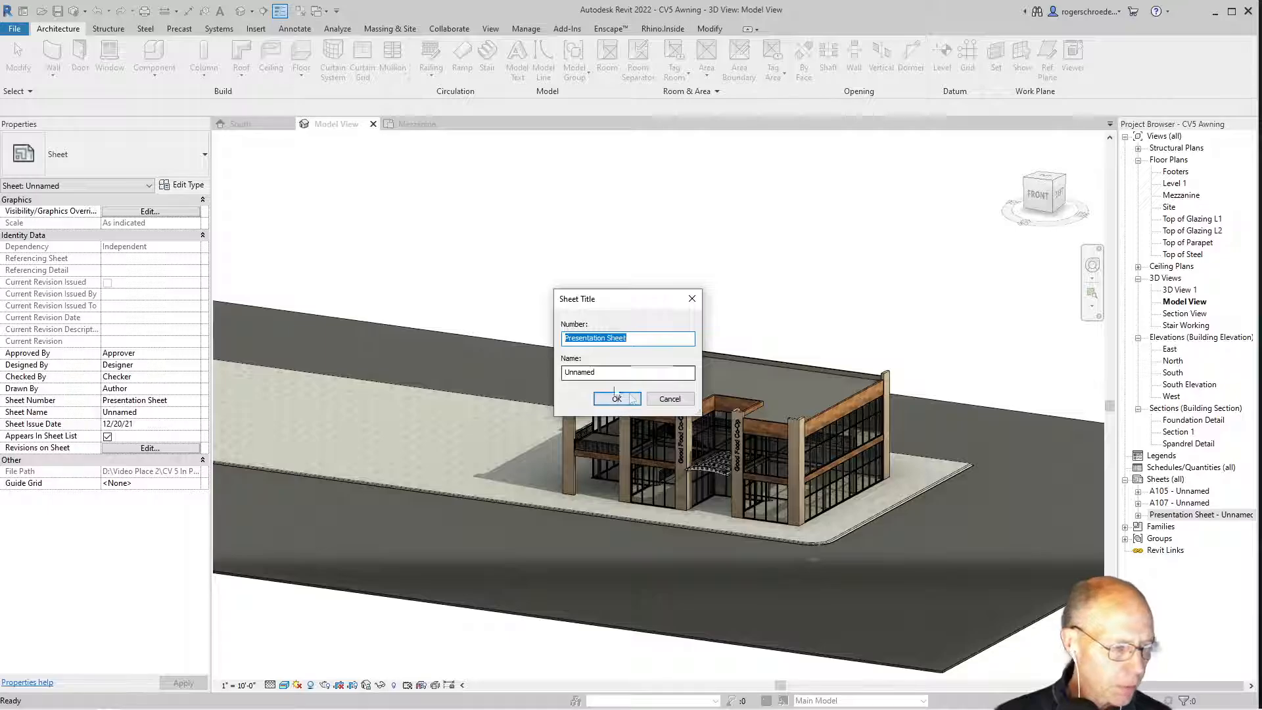
- Close the Sheet Title dialog and open the Presentation Sheet from the project's sheets
click(617, 400)
click(1157, 515)
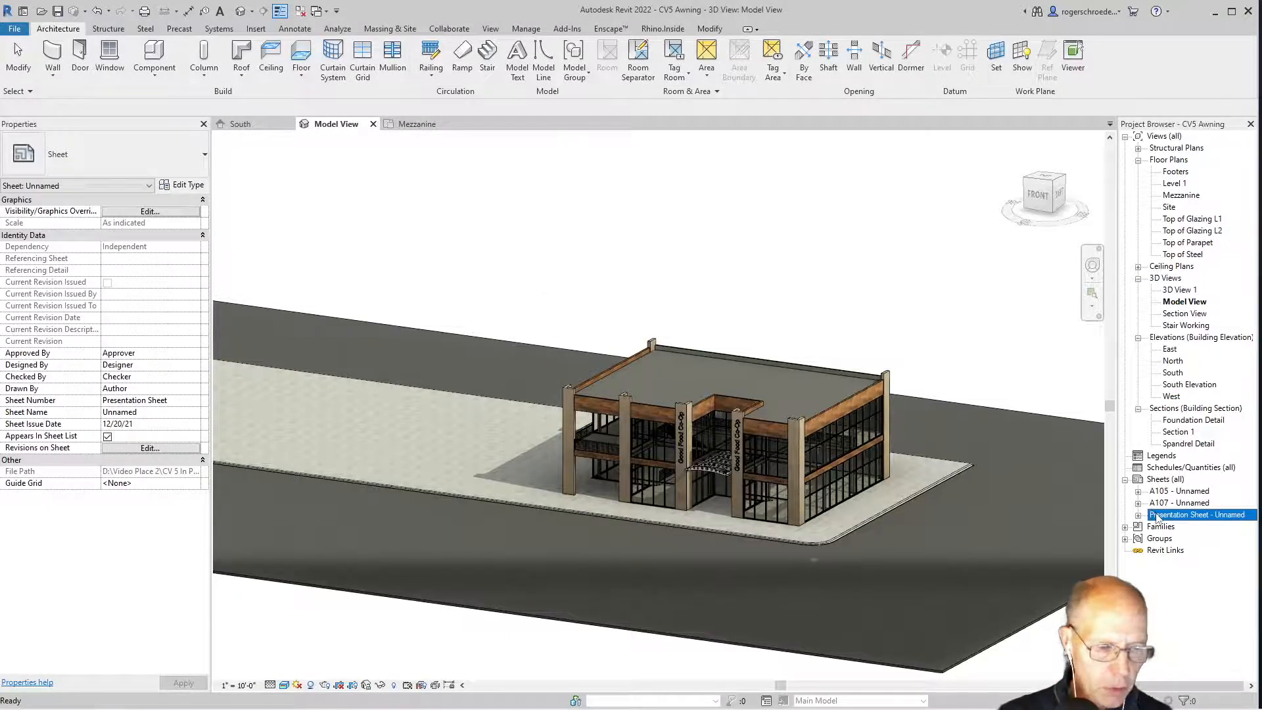
double_click(1157, 515)
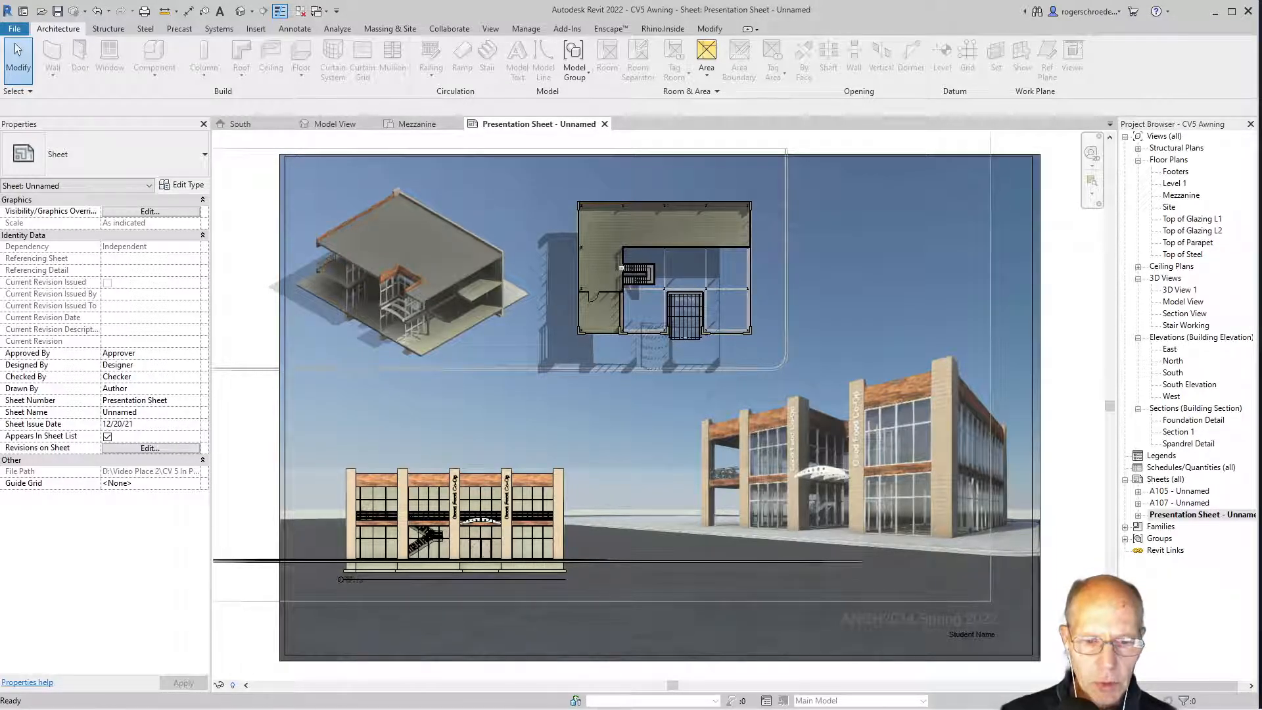
double_click(472, 560)
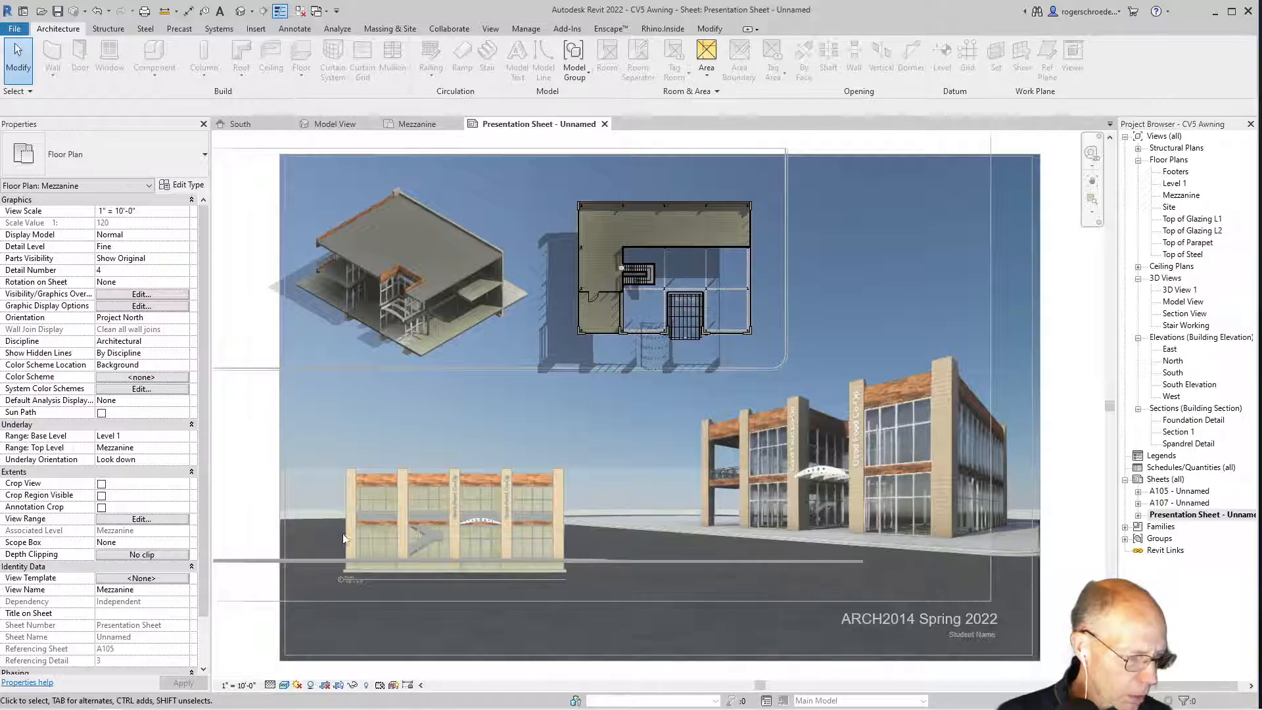
scroll(352, 520, up, 2)
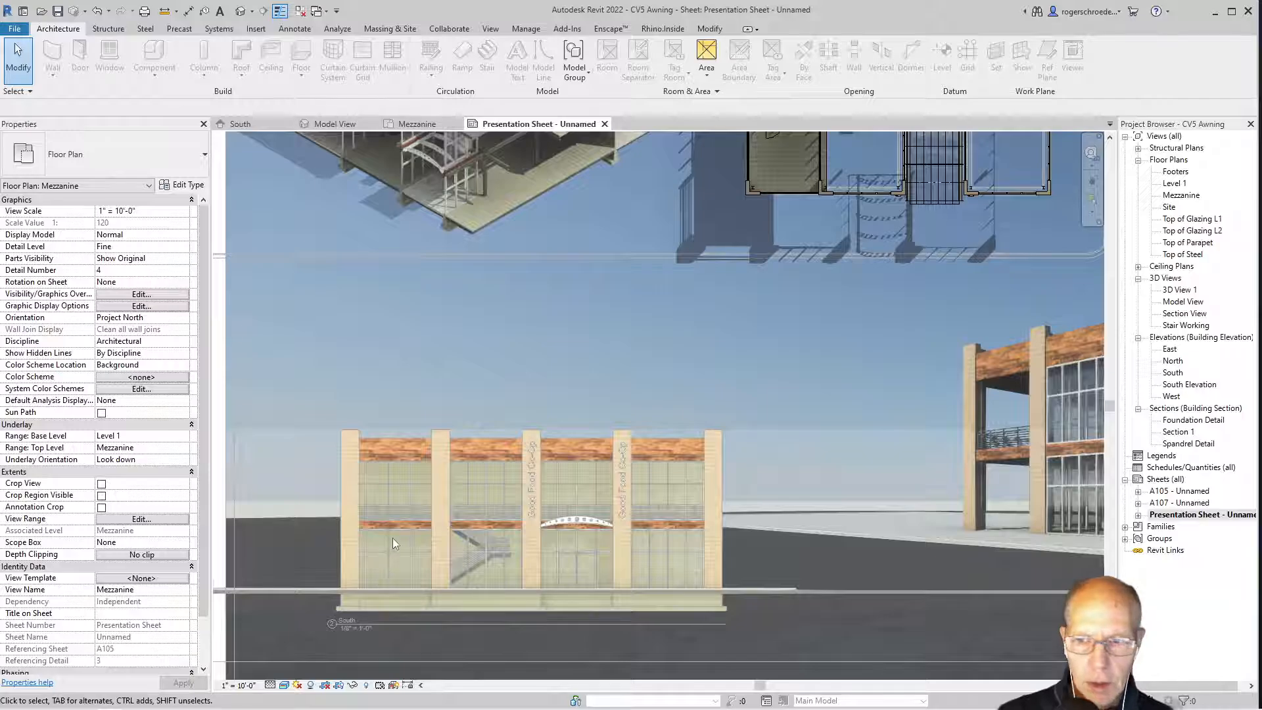
scroll(392, 538, down, 5)
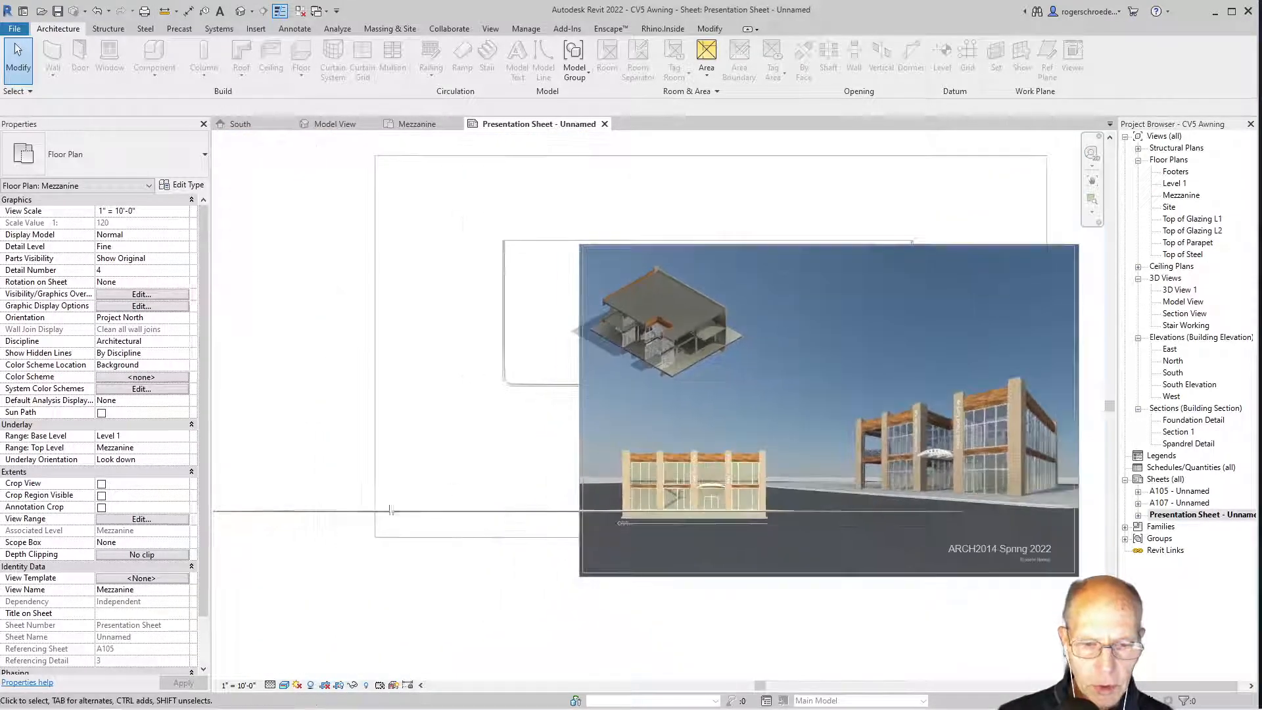
double_click(323, 521)
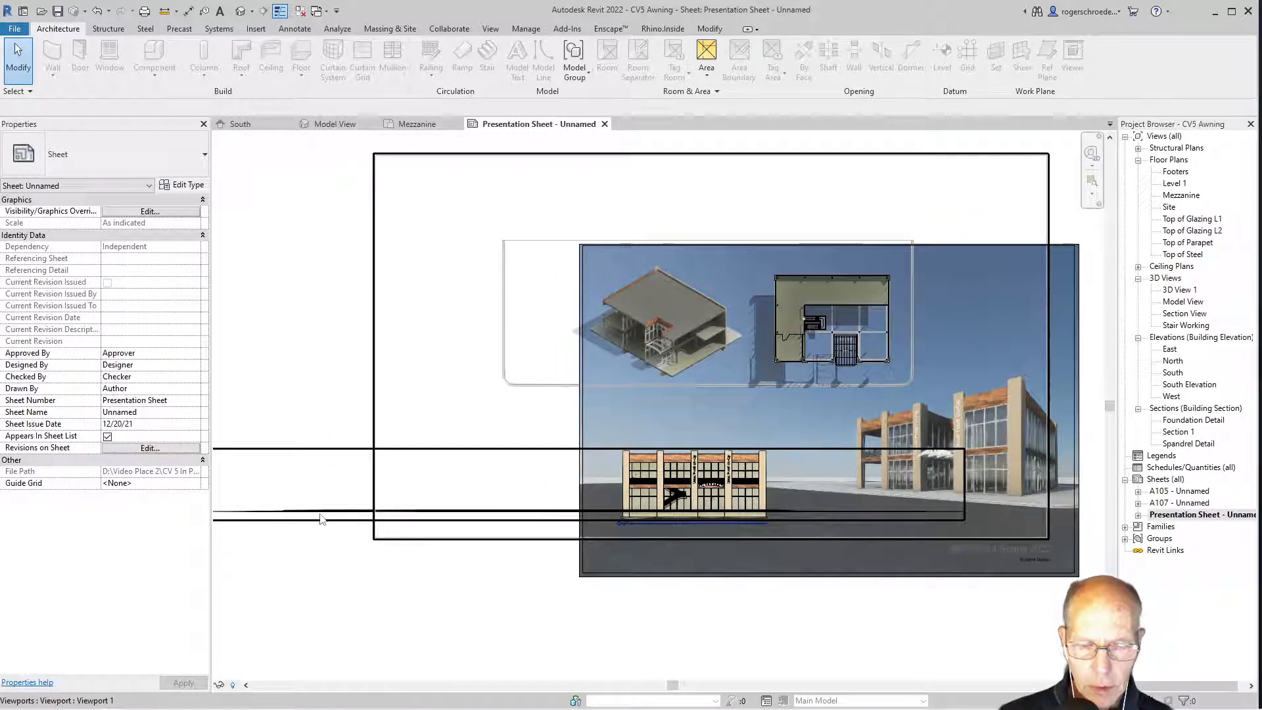
- Activate the South elevation viewport on the sheet and hide the Road floor element in that view
double_click(320, 520)
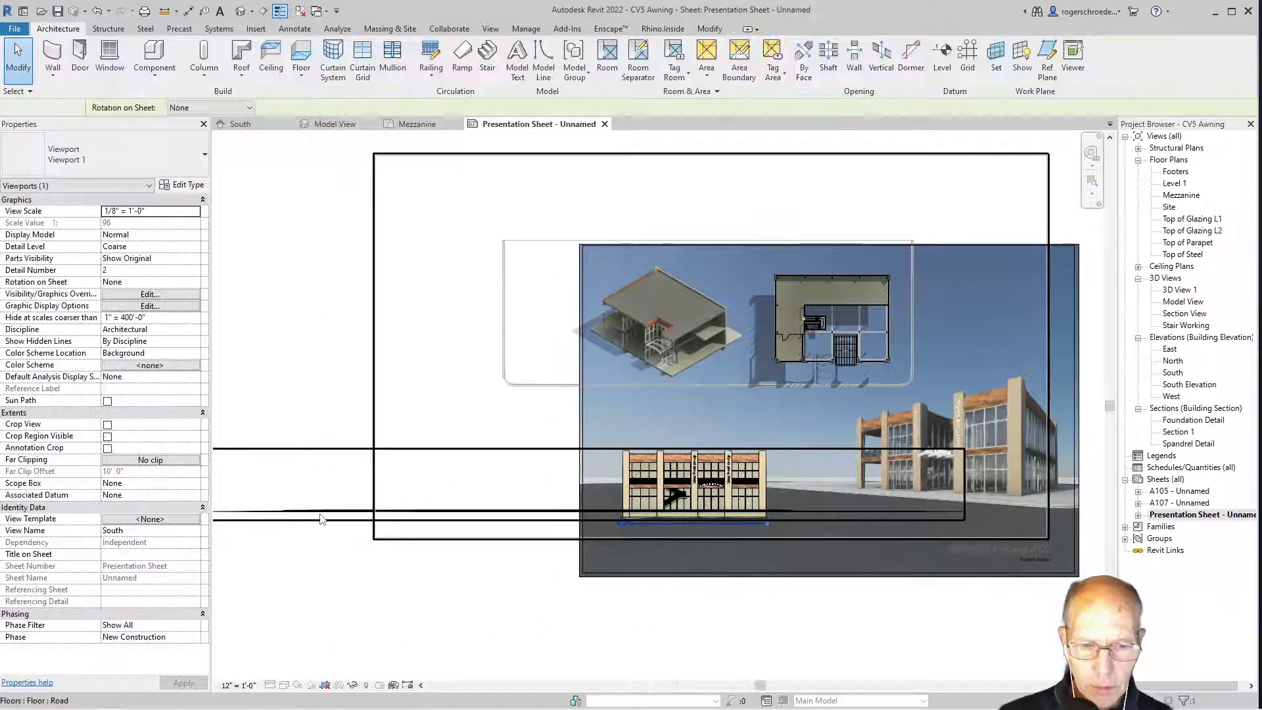
click(277, 513)
right_click(278, 514)
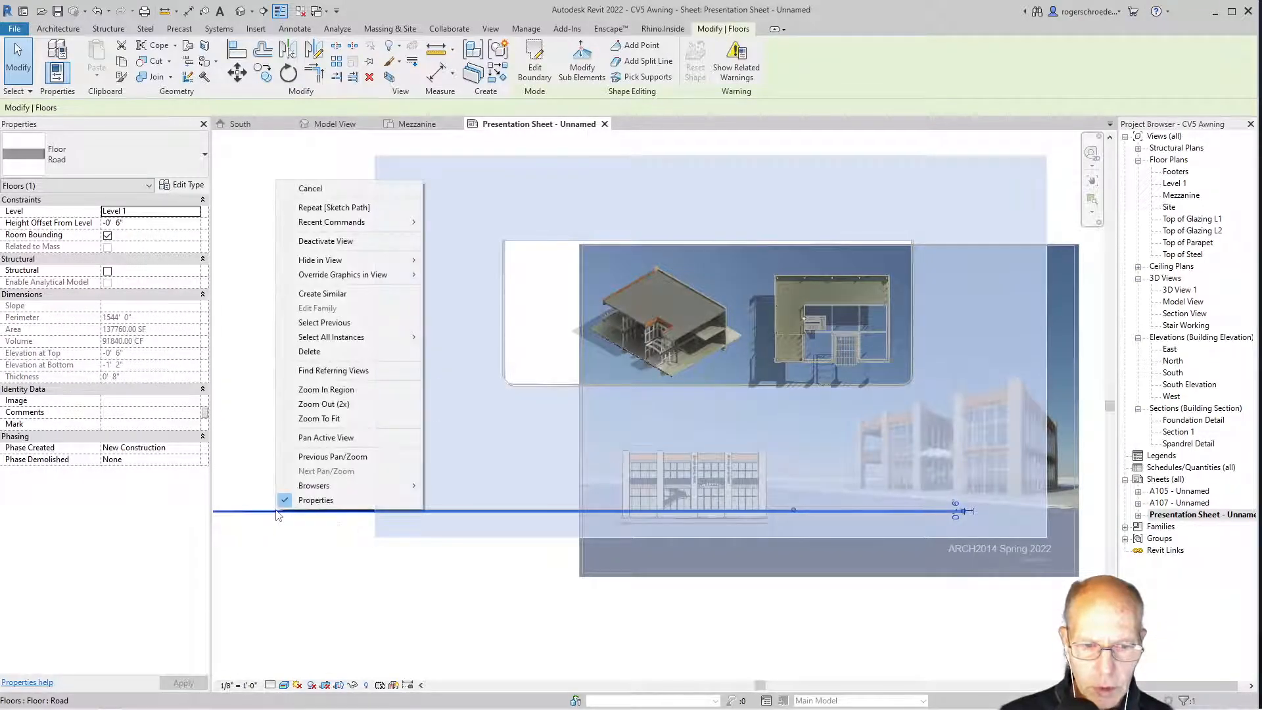
mouse_move(401, 263)
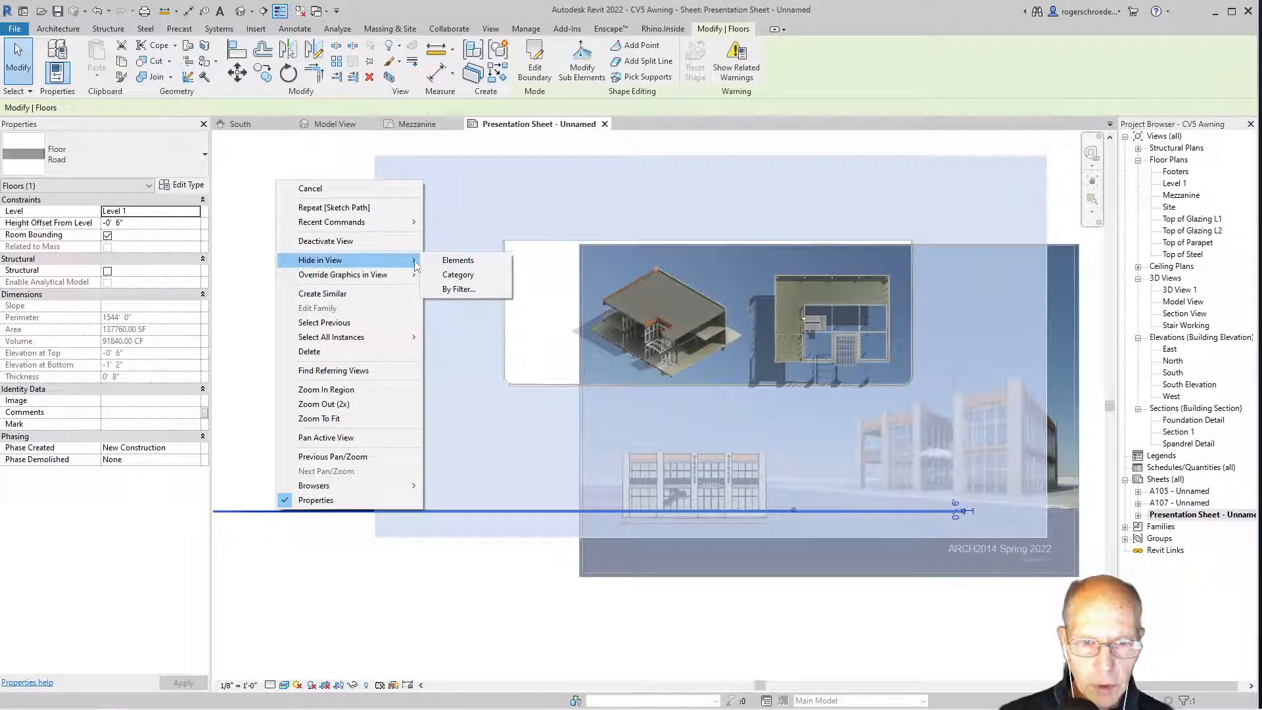
click(460, 274)
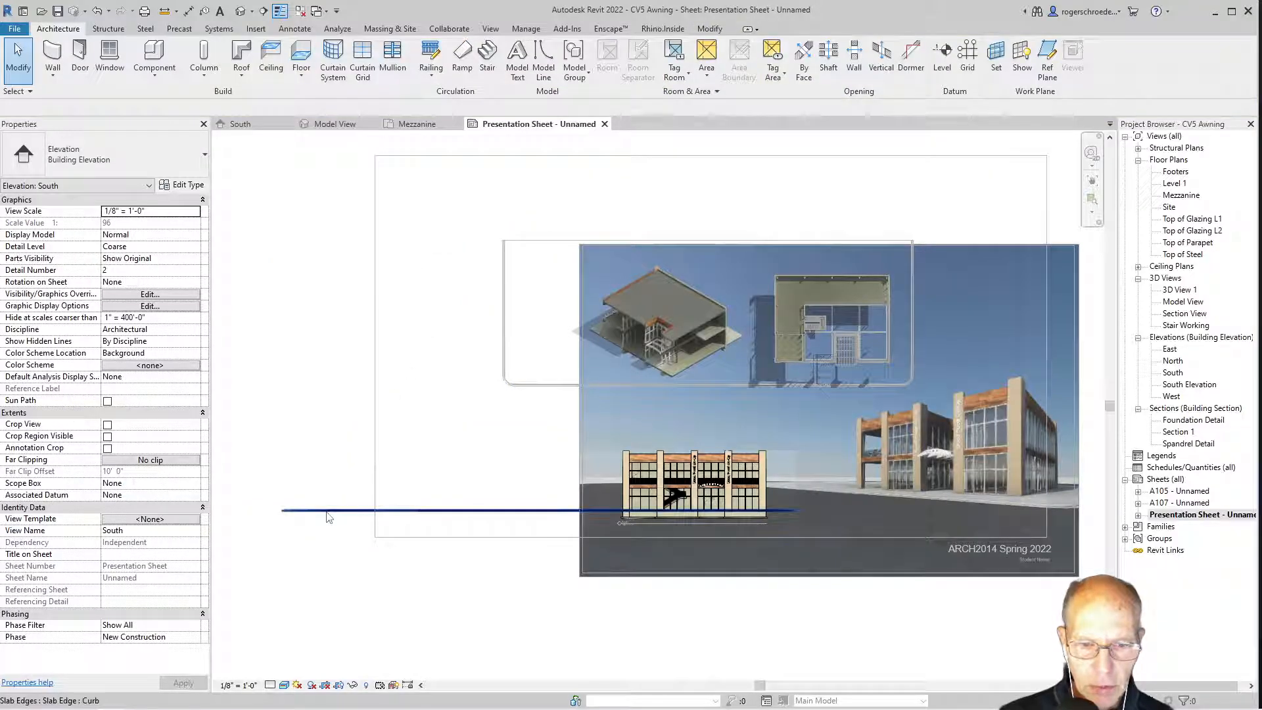
- Hide the Curb slab edge element in the South elevation
click(329, 517)
right_click(329, 517)
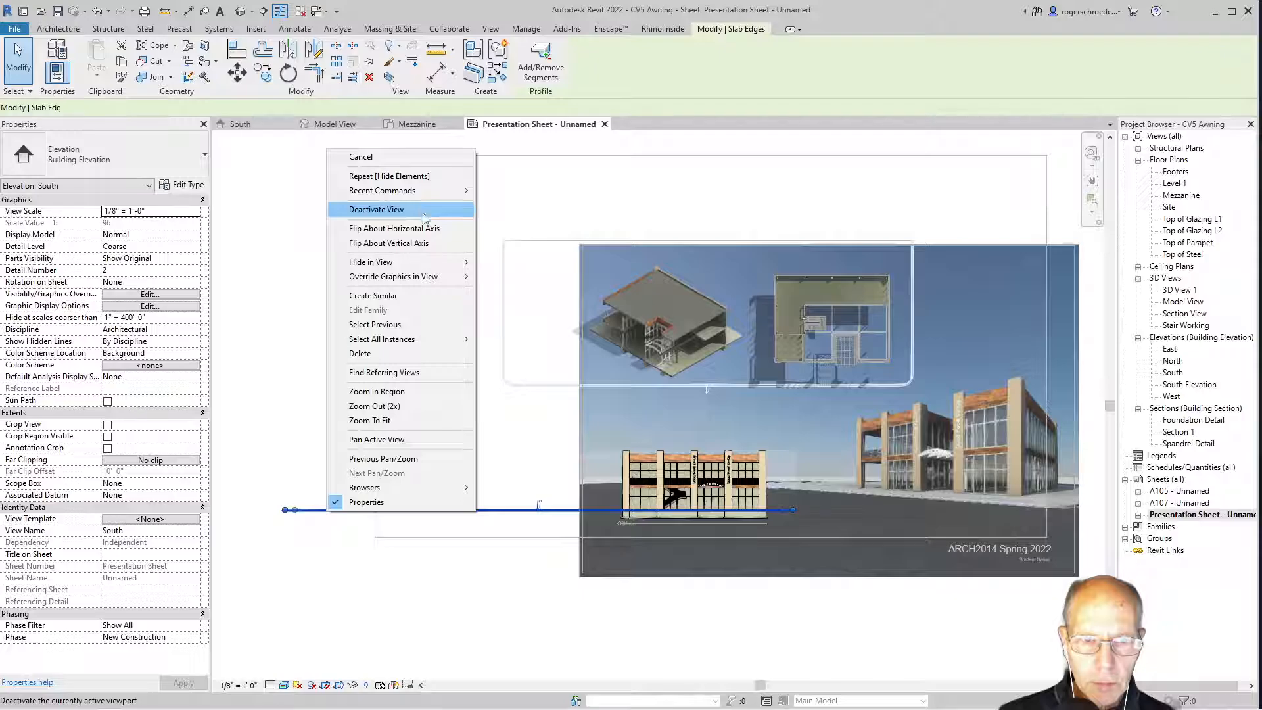
mouse_move(459, 270)
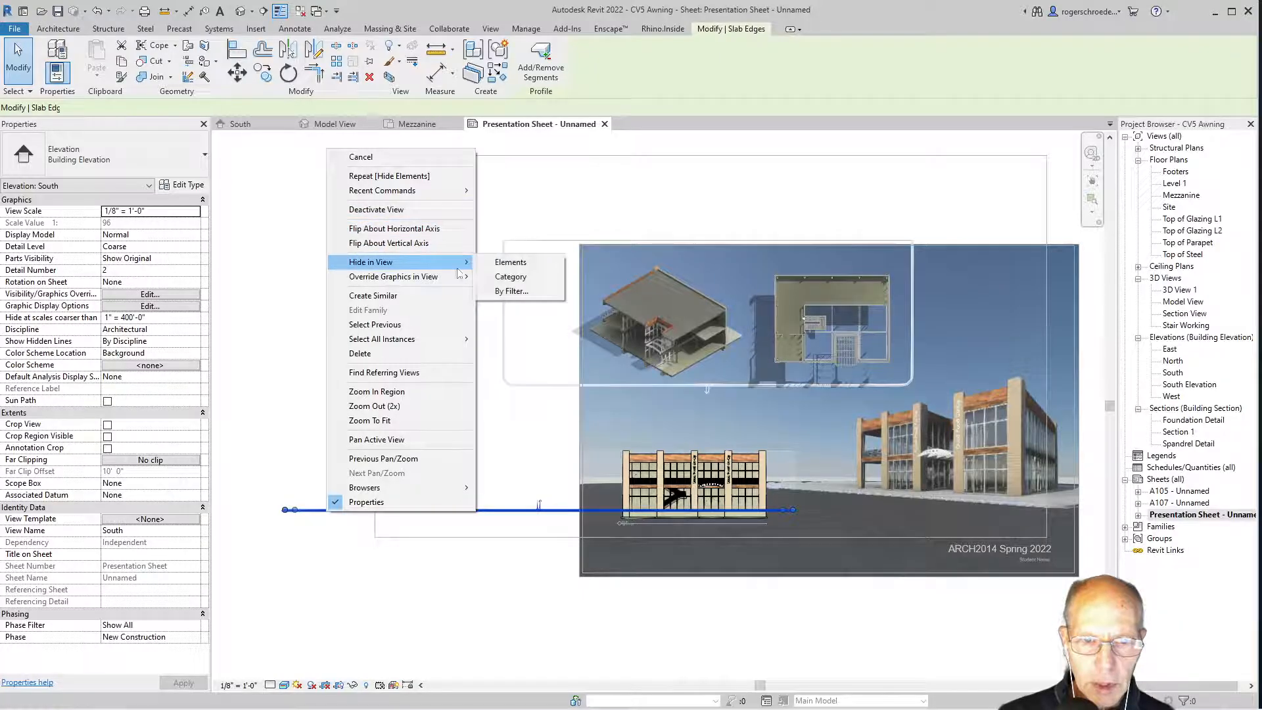
click(498, 263)
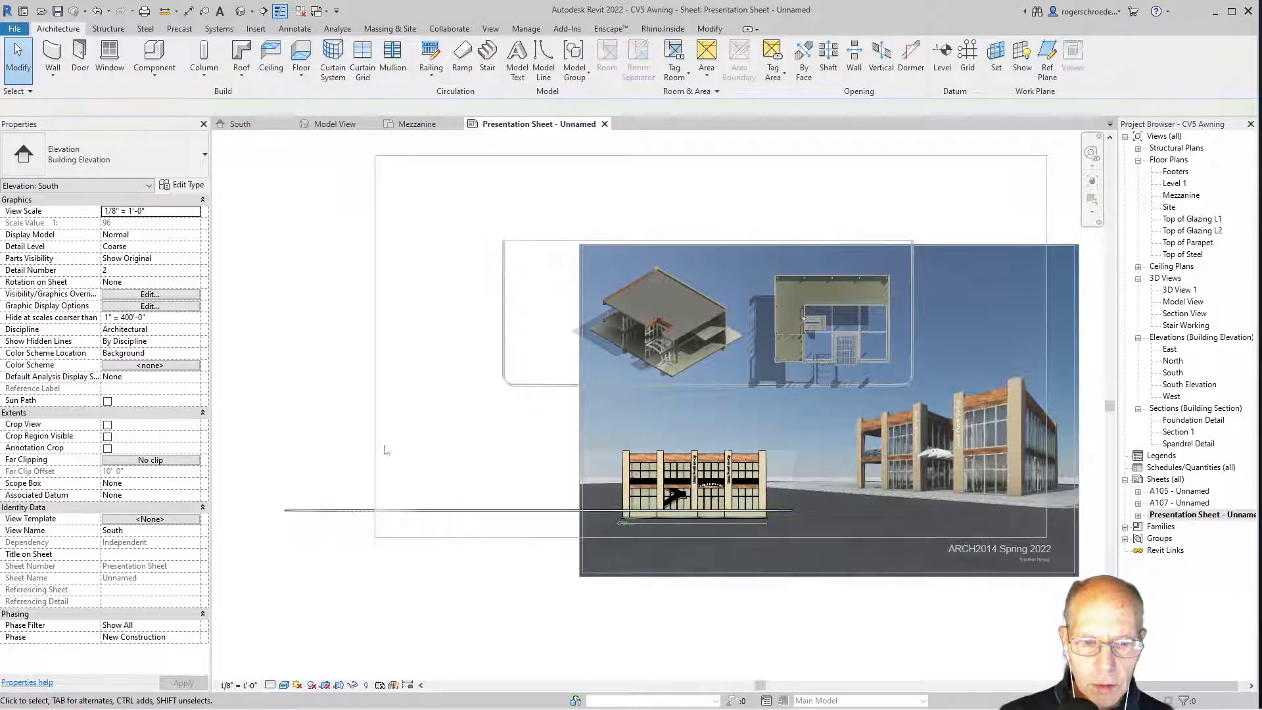
- Hide the Sidewalk Pavers floor element in the South elevation
click(328, 512)
right_click(328, 511)
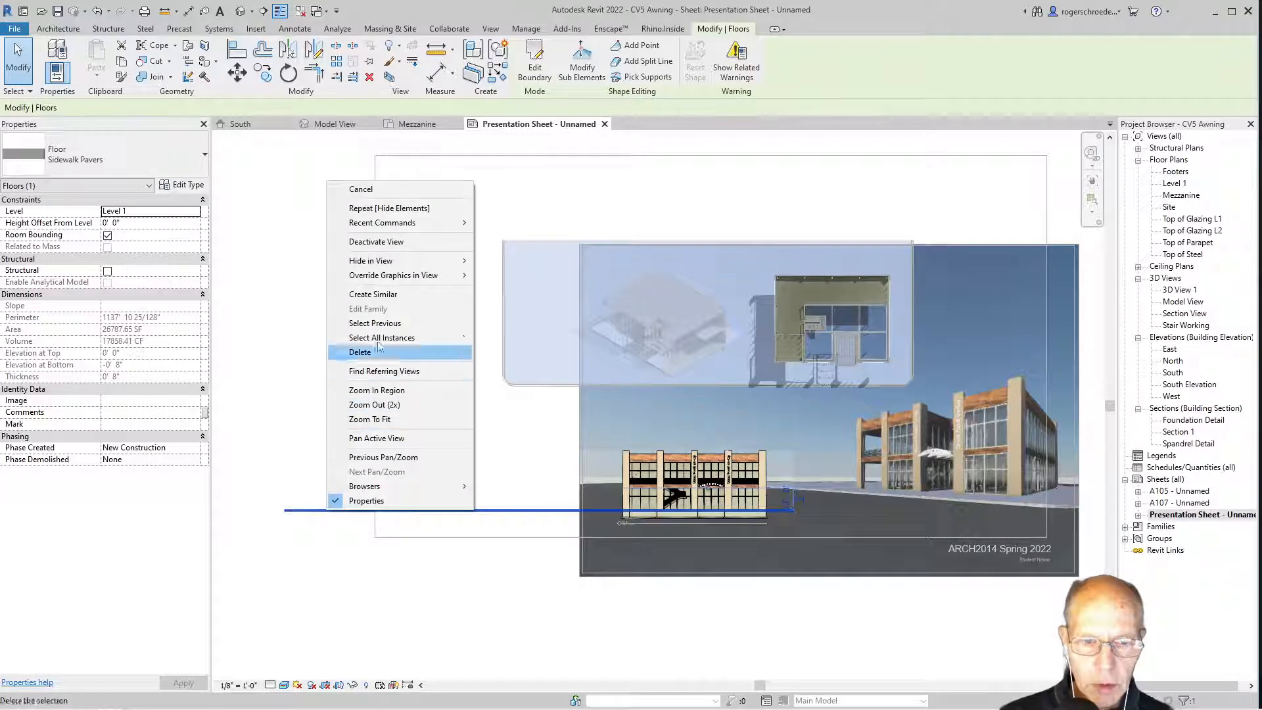
mouse_move(427, 261)
click(499, 262)
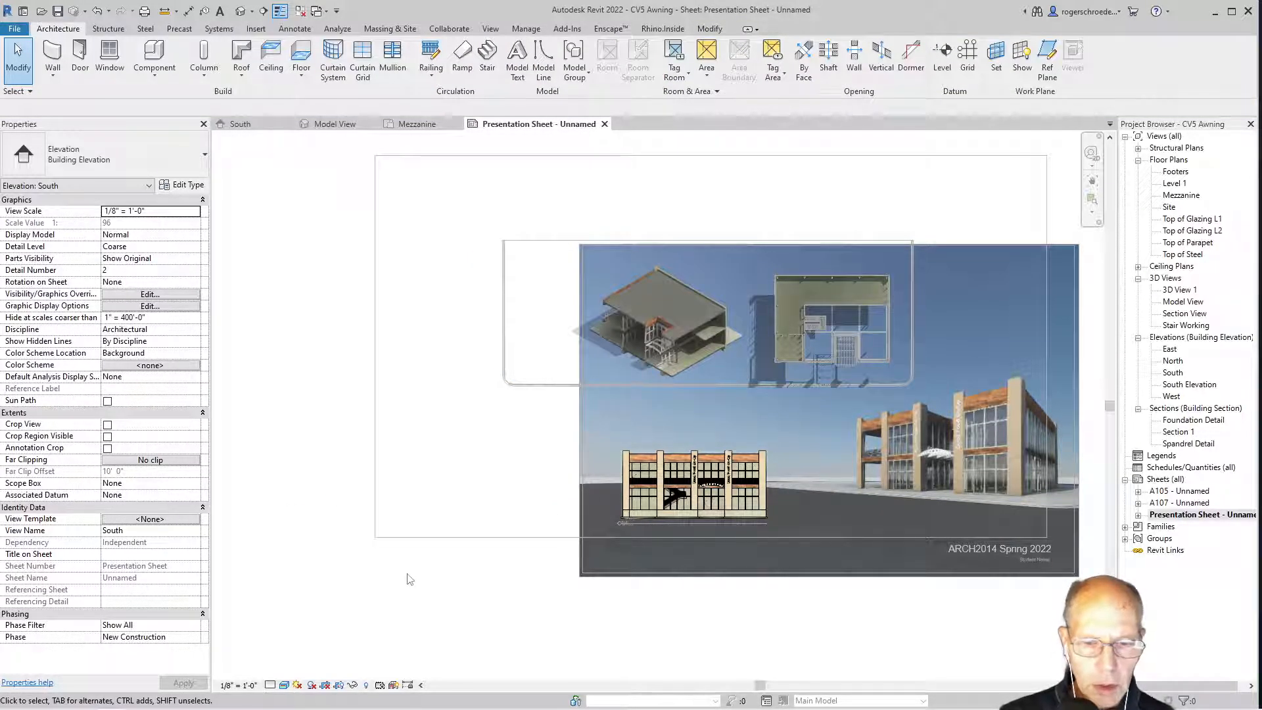
- In the South elevation's Graphic Display Options, enable Smooth lines with anti-aliasing, disable Show Edges, and apply the changes
scroll(664, 501, up, 3)
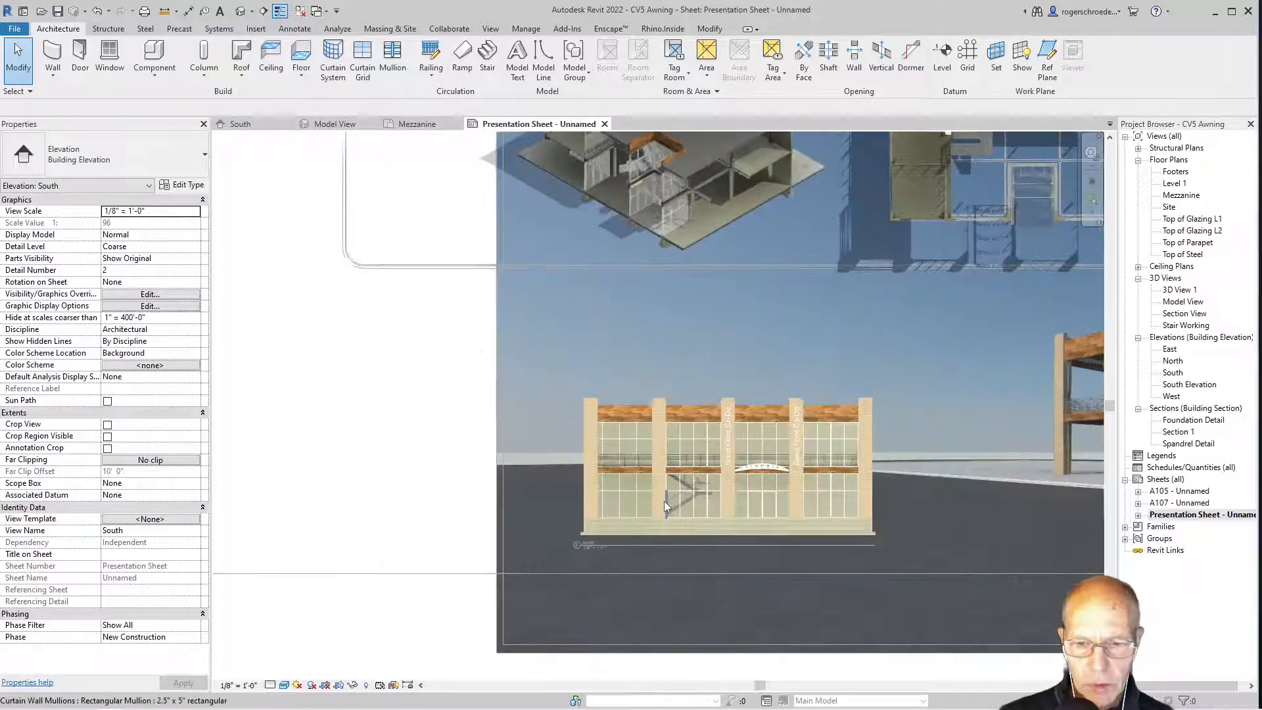
scroll(675, 503, up, 2)
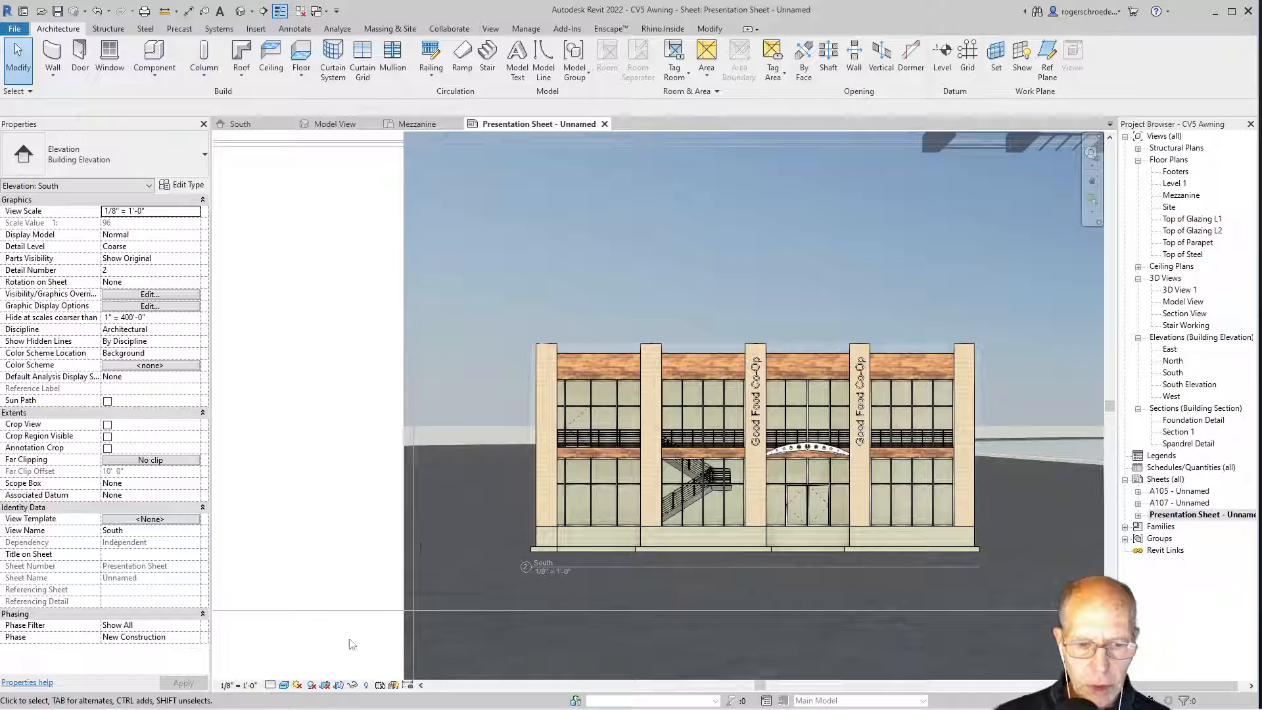
click(285, 686)
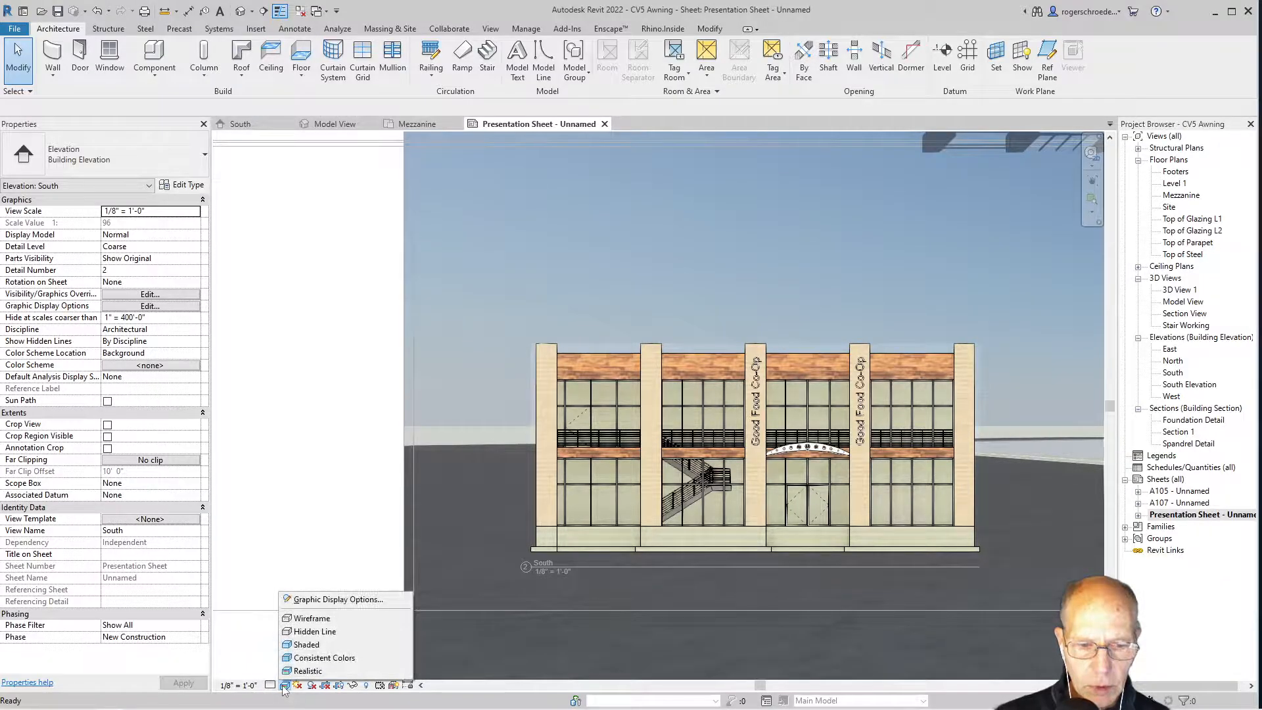
click(307, 600)
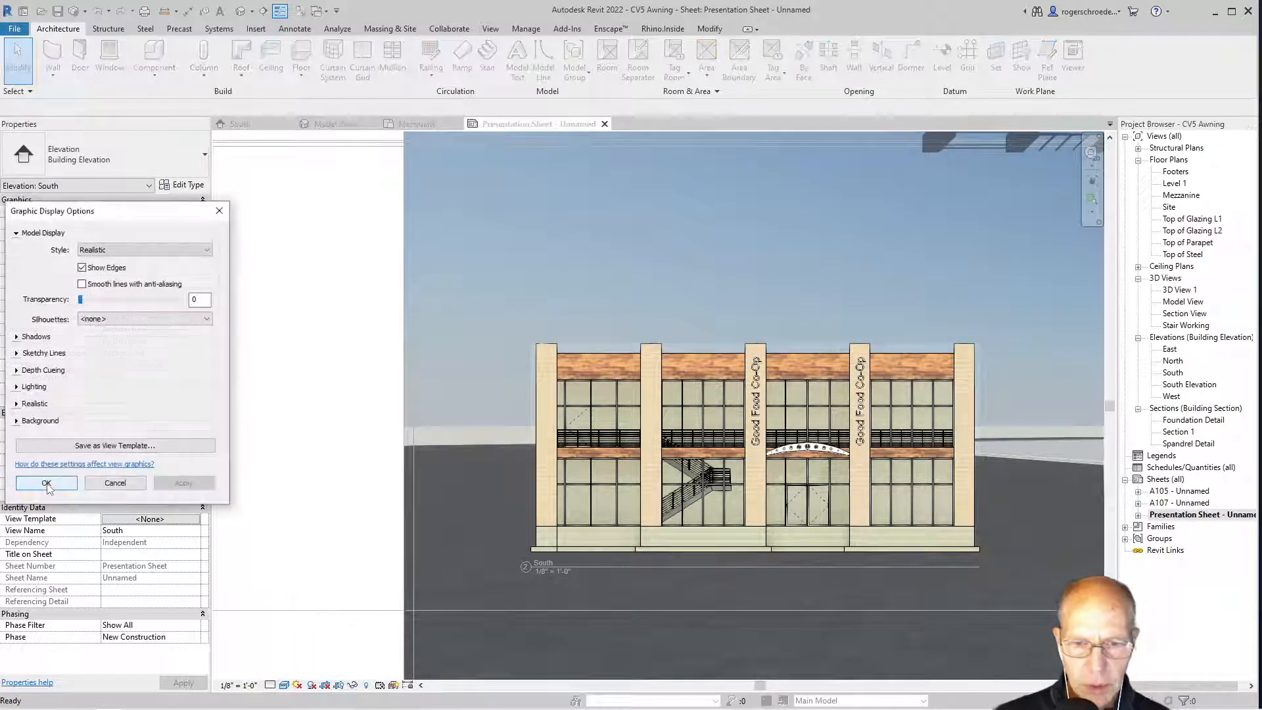
click(82, 284)
click(82, 267)
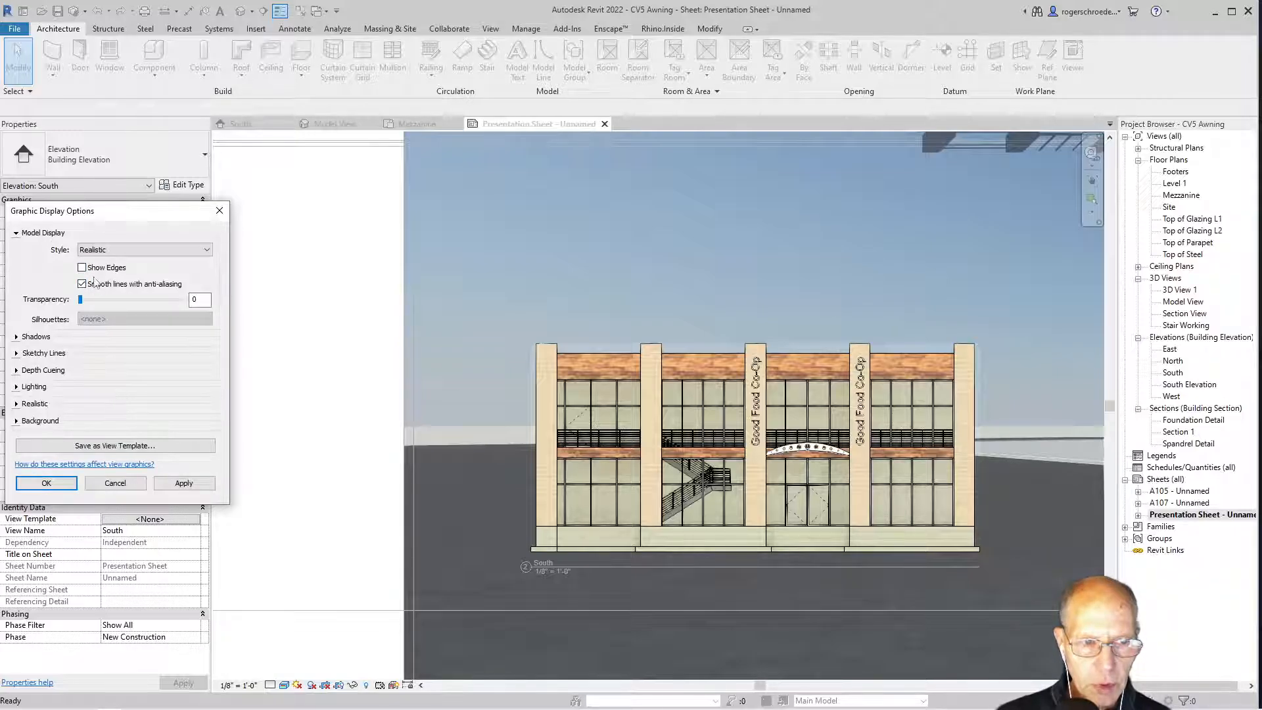
click(166, 486)
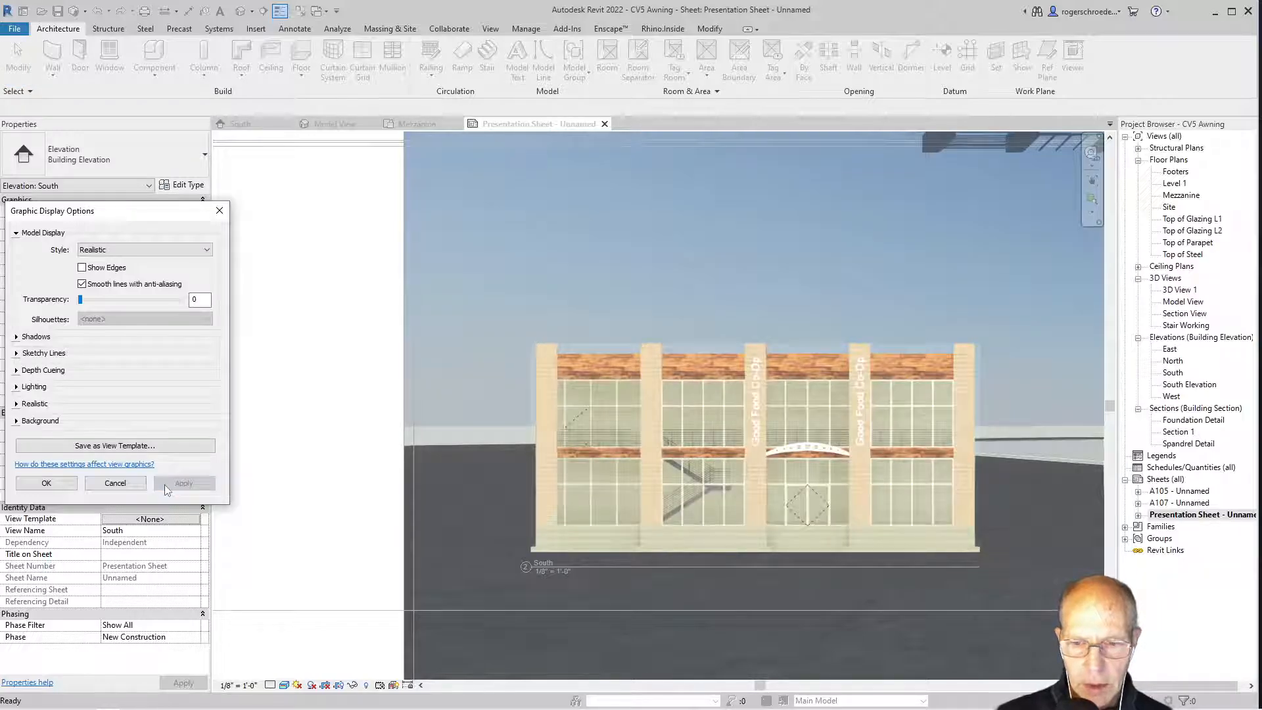
- Enable Cast Shadows and Show Ambient Shadows for the South elevation and accept the Graphic Display Options
click(18, 388)
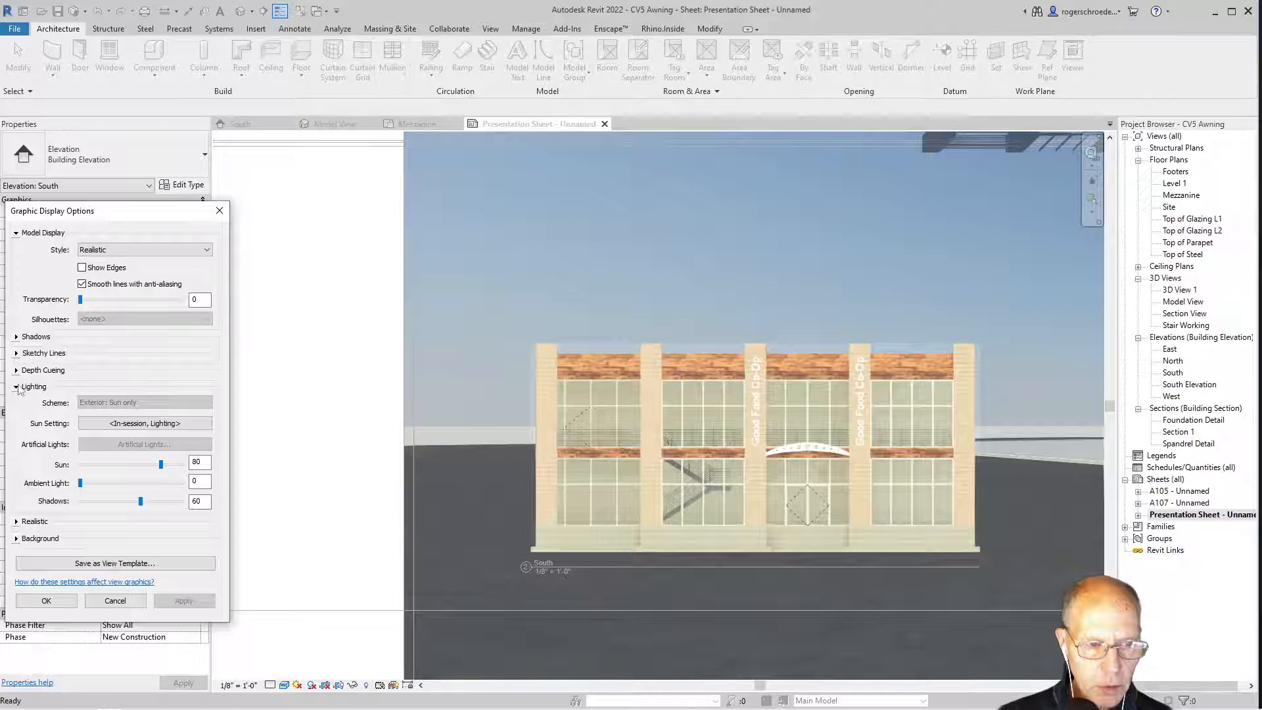
click(17, 387)
click(18, 338)
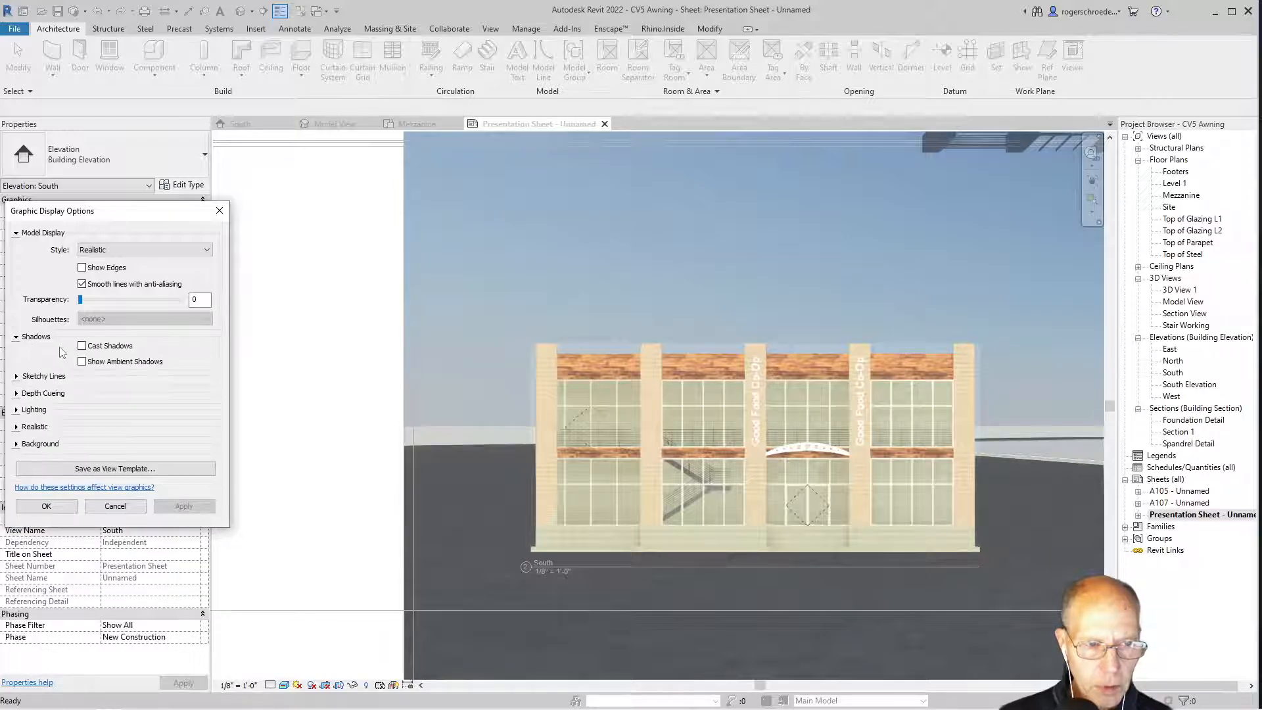
click(81, 346)
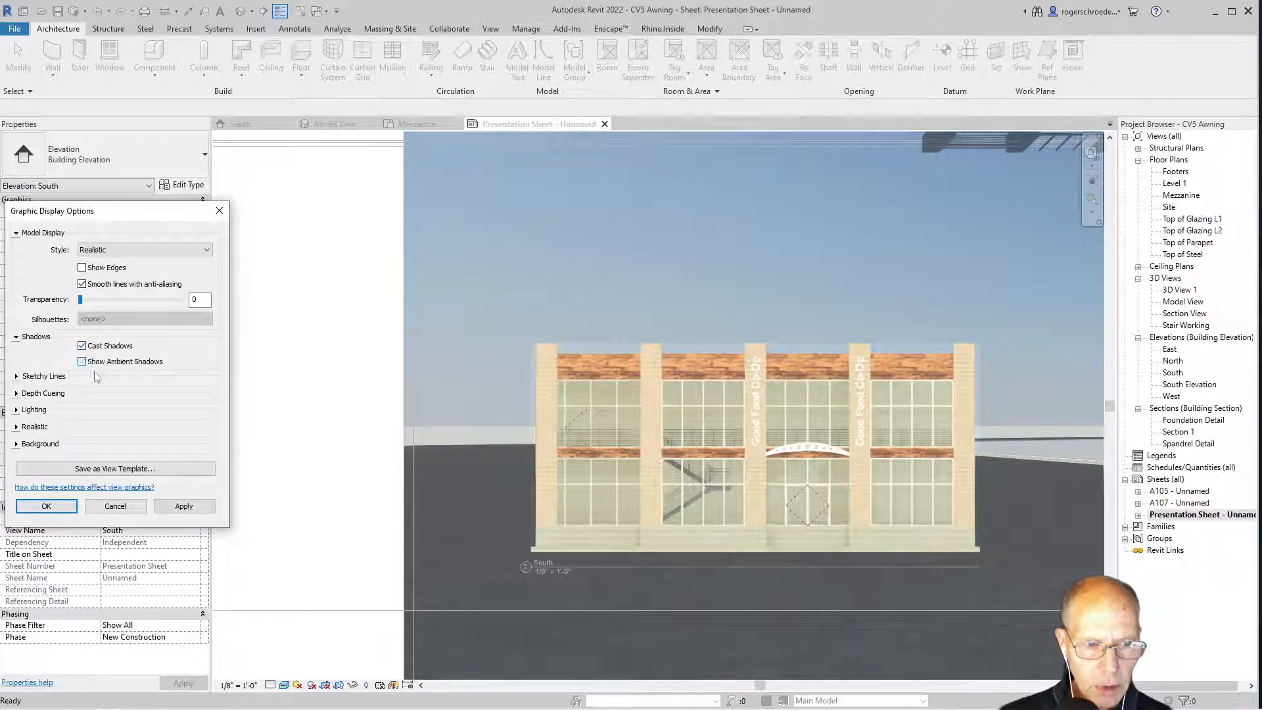
click(81, 361)
click(178, 505)
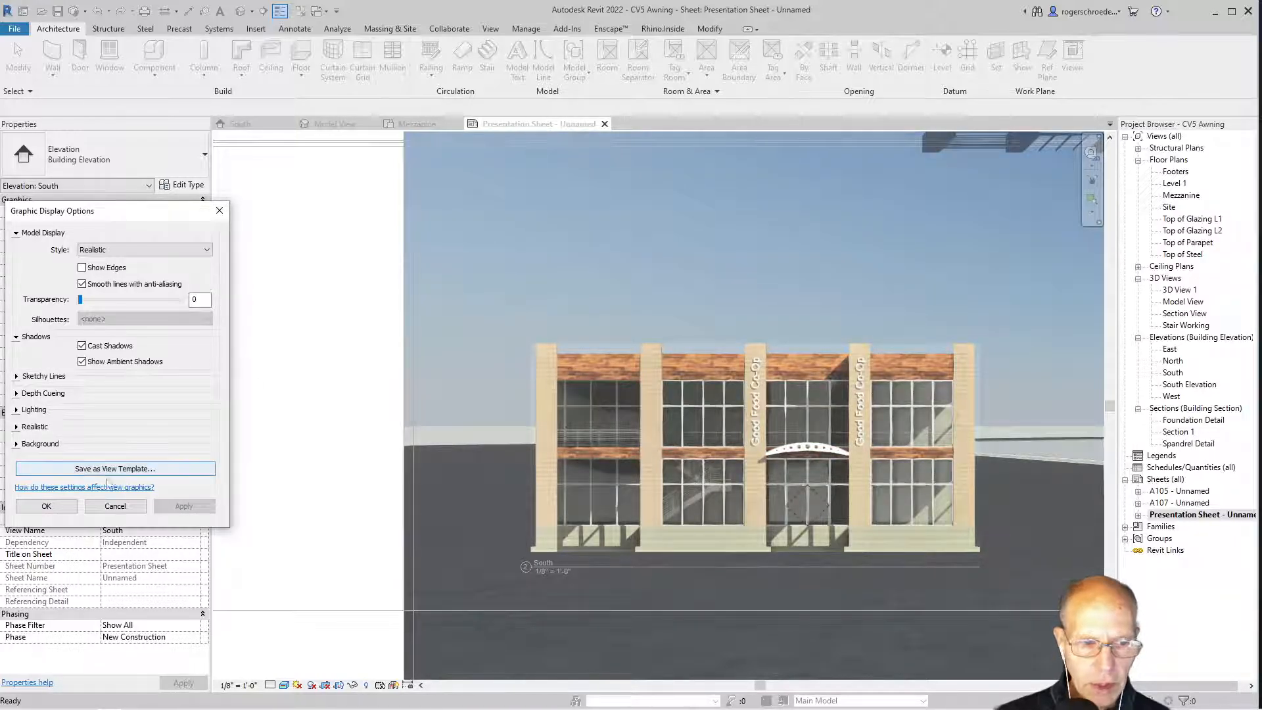
click(46, 506)
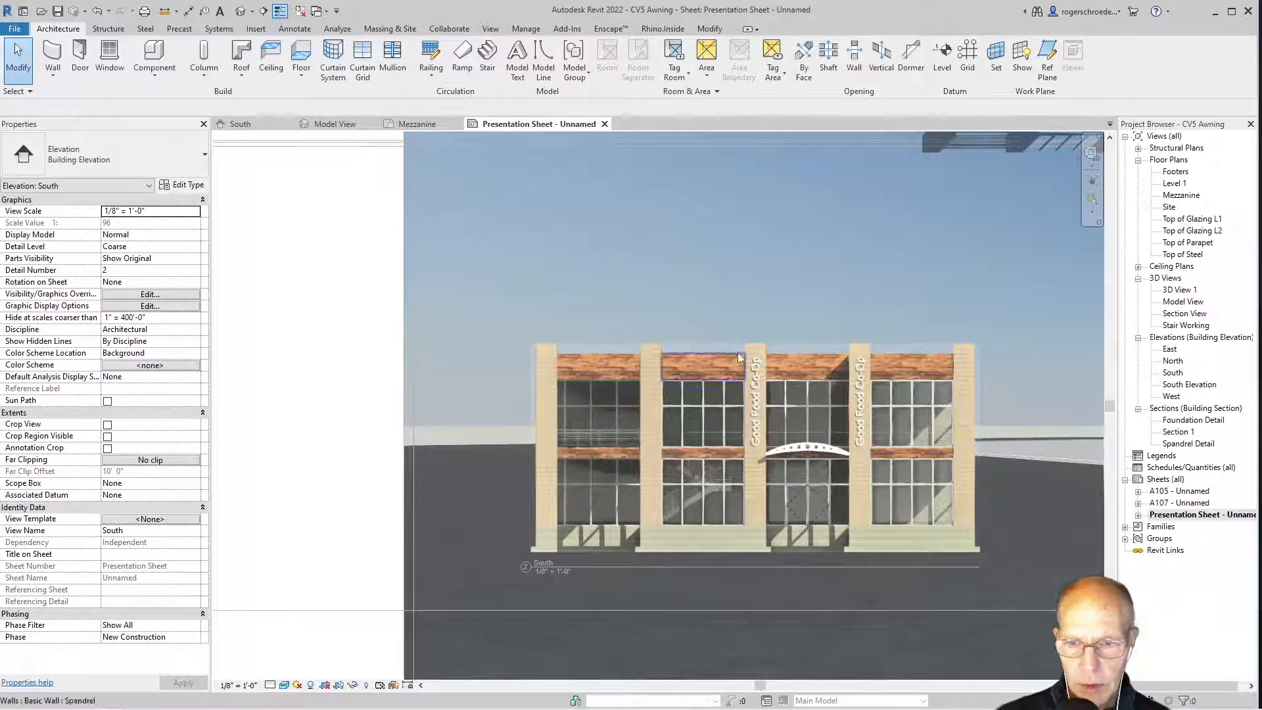
- Deactivate the South elevation view to return to the presentation sheet
scroll(719, 220, down, 2)
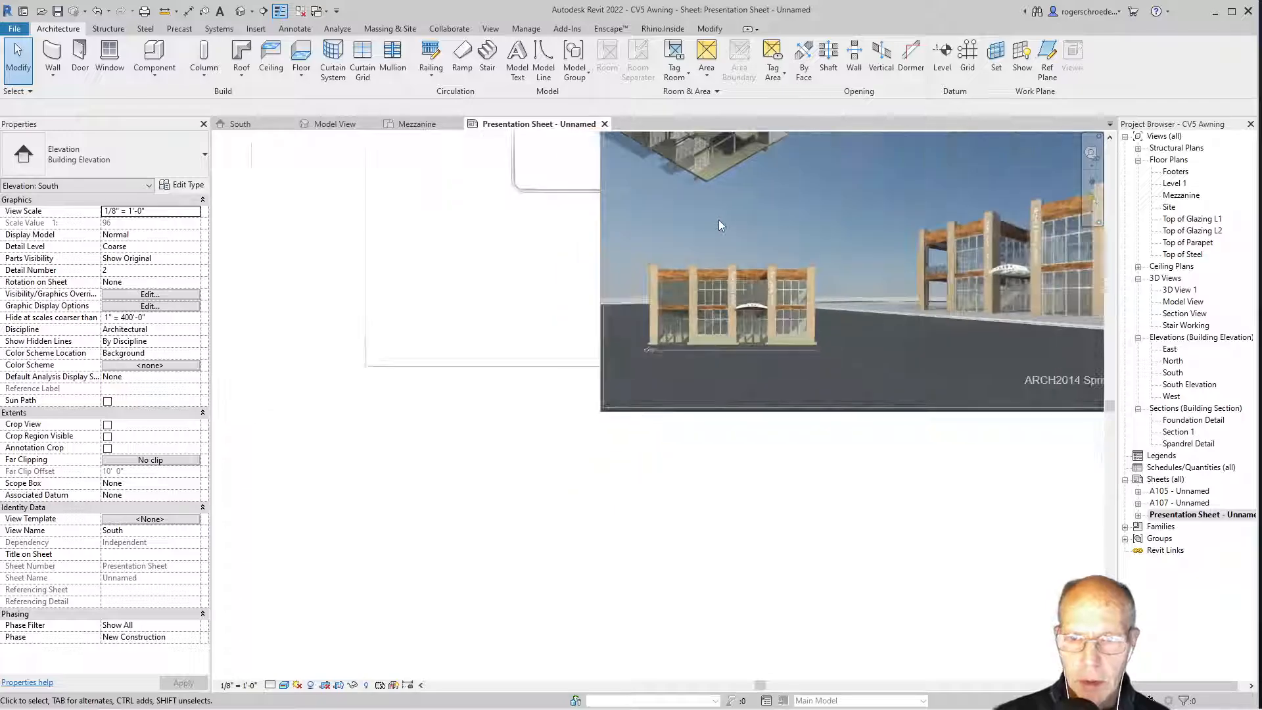
scroll(719, 220, down, 1)
middle_drag(719, 219, 611, 417)
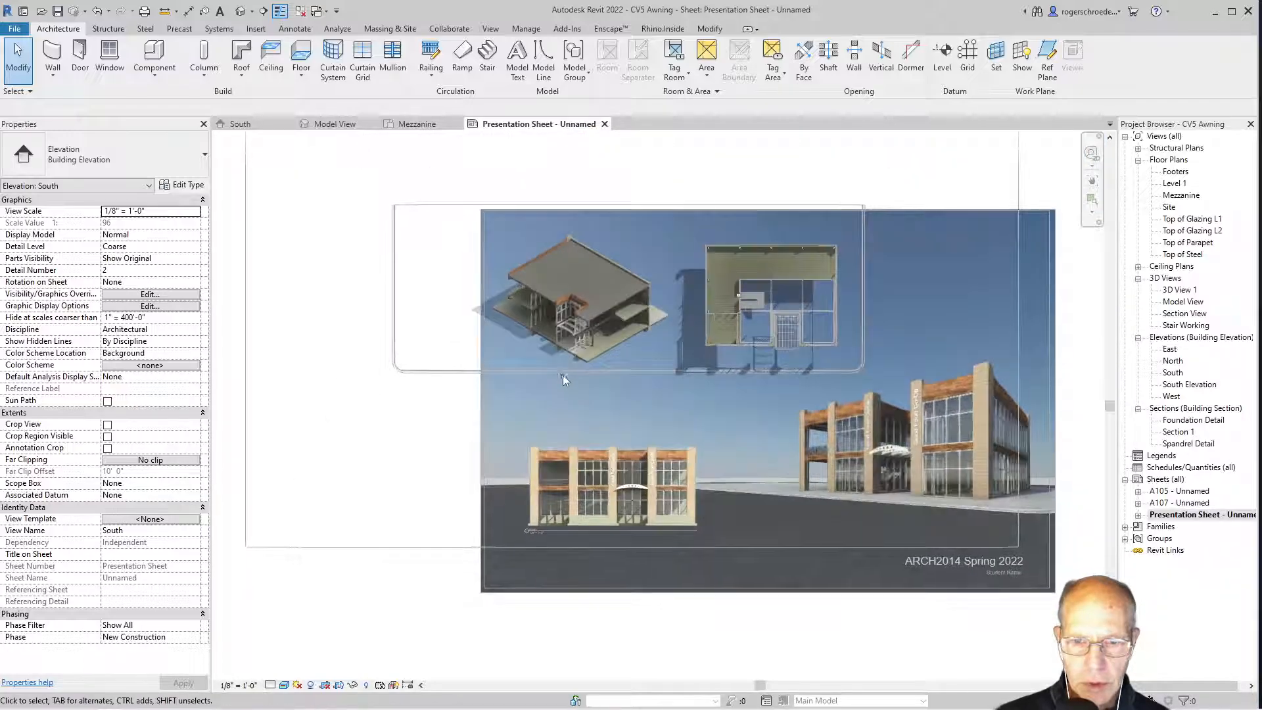
right_click(436, 449)
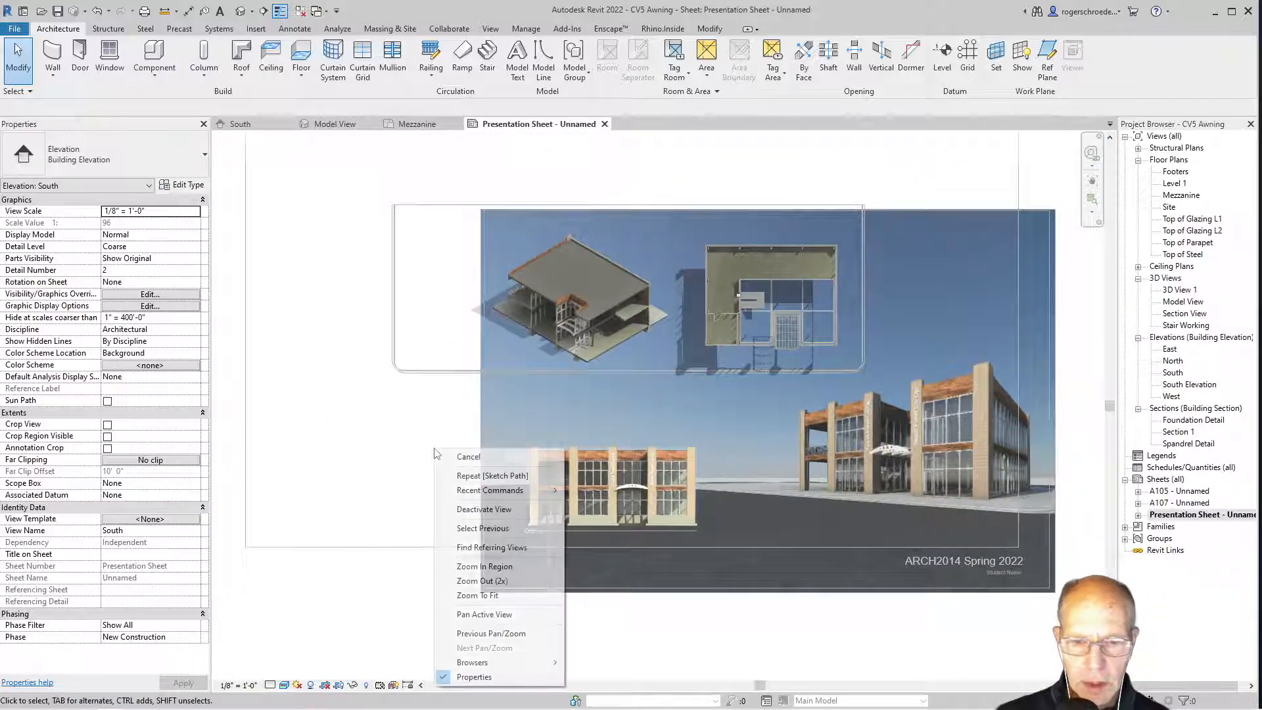
click(526, 510)
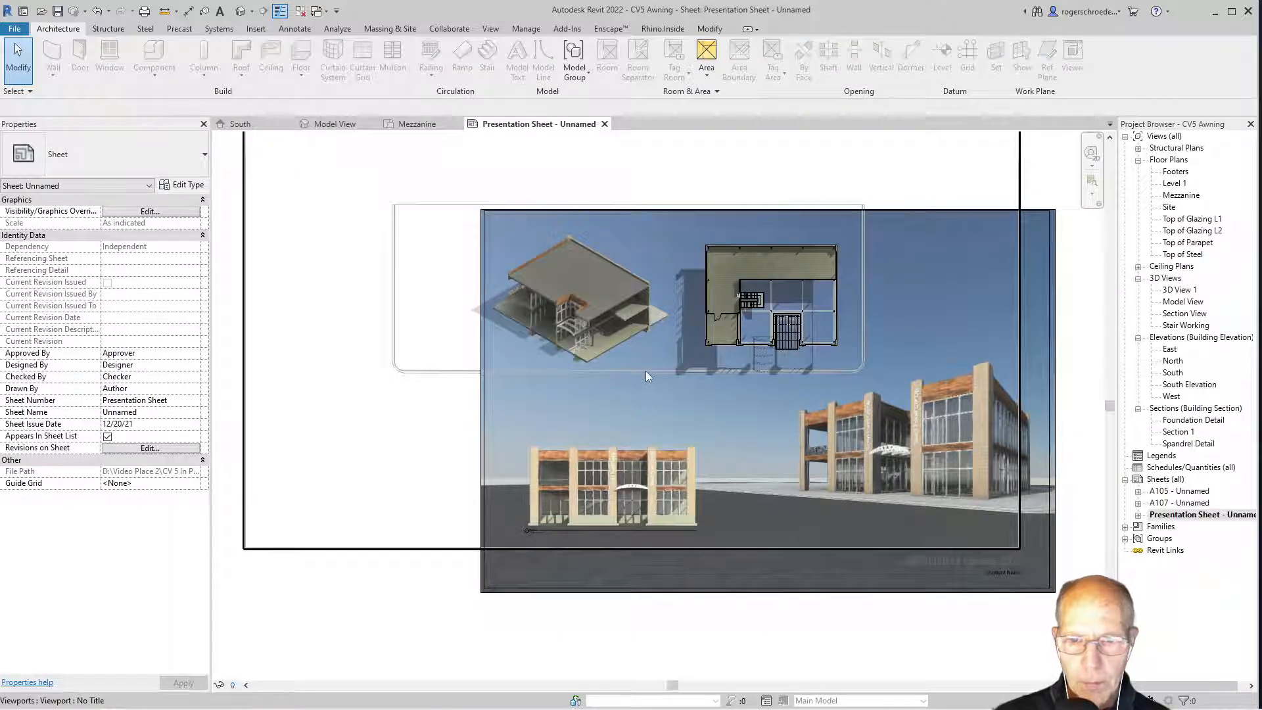
double_click(586, 317)
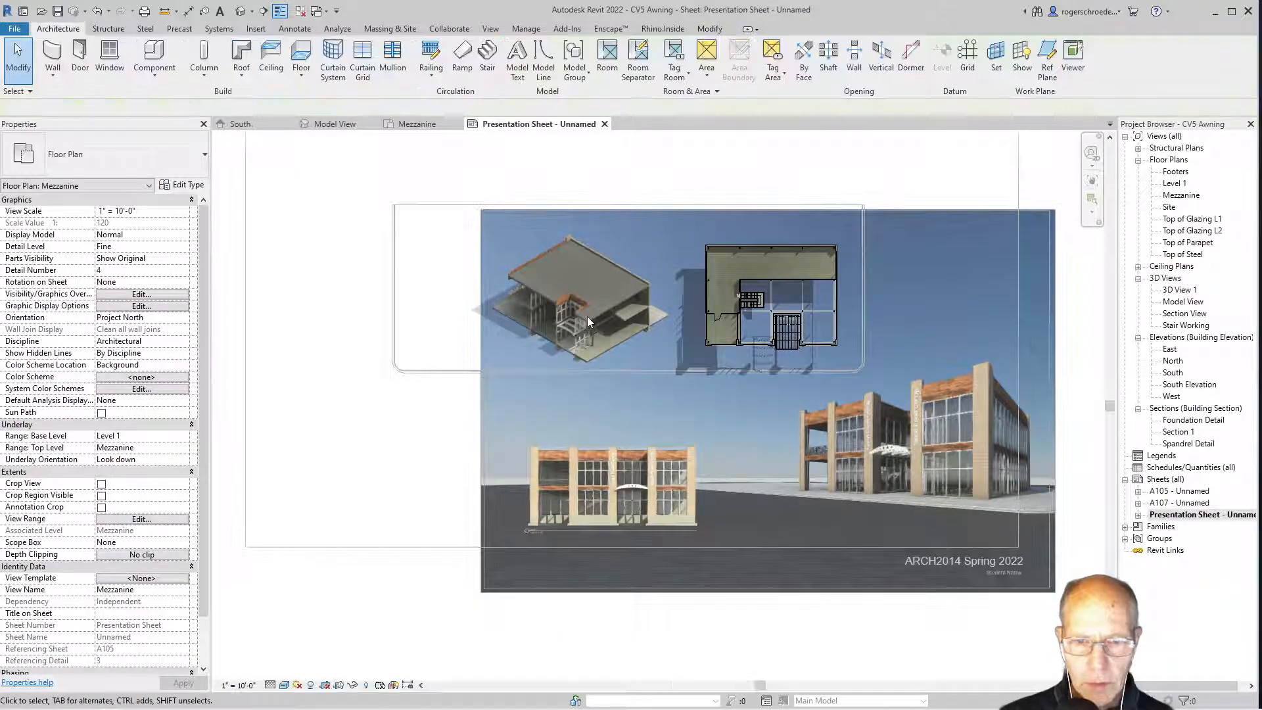
double_click(708, 343)
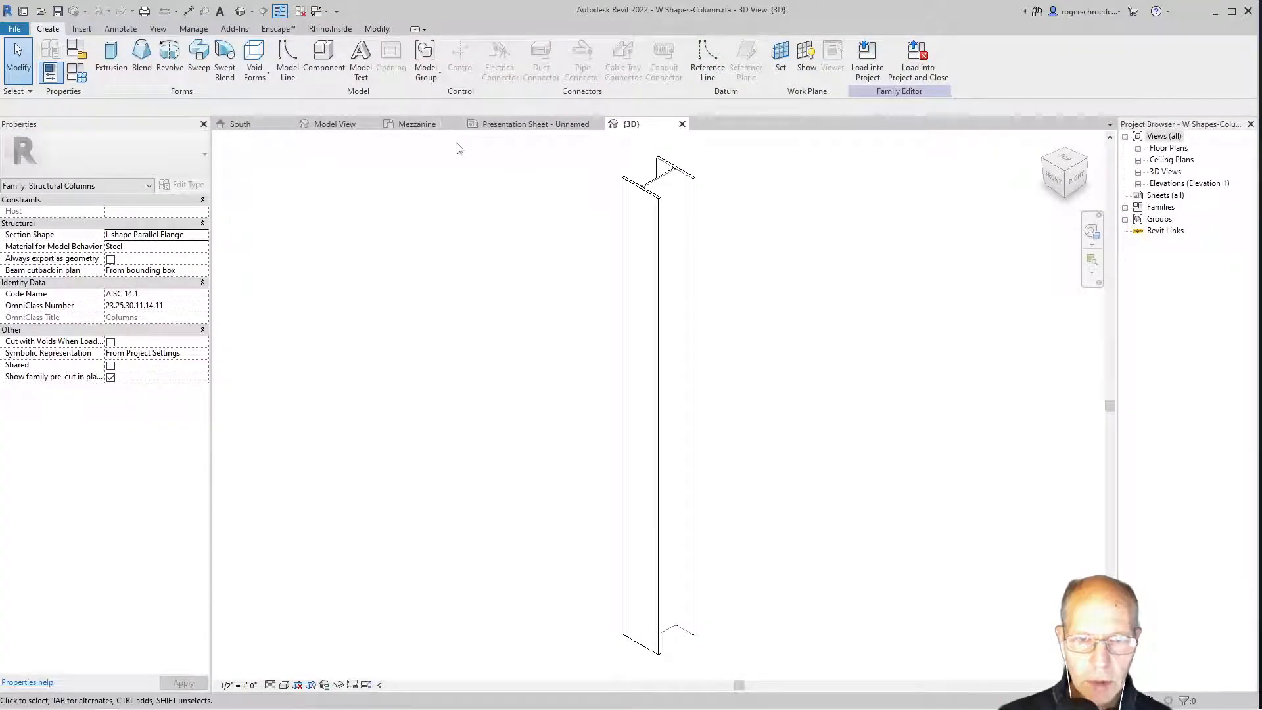
click(682, 124)
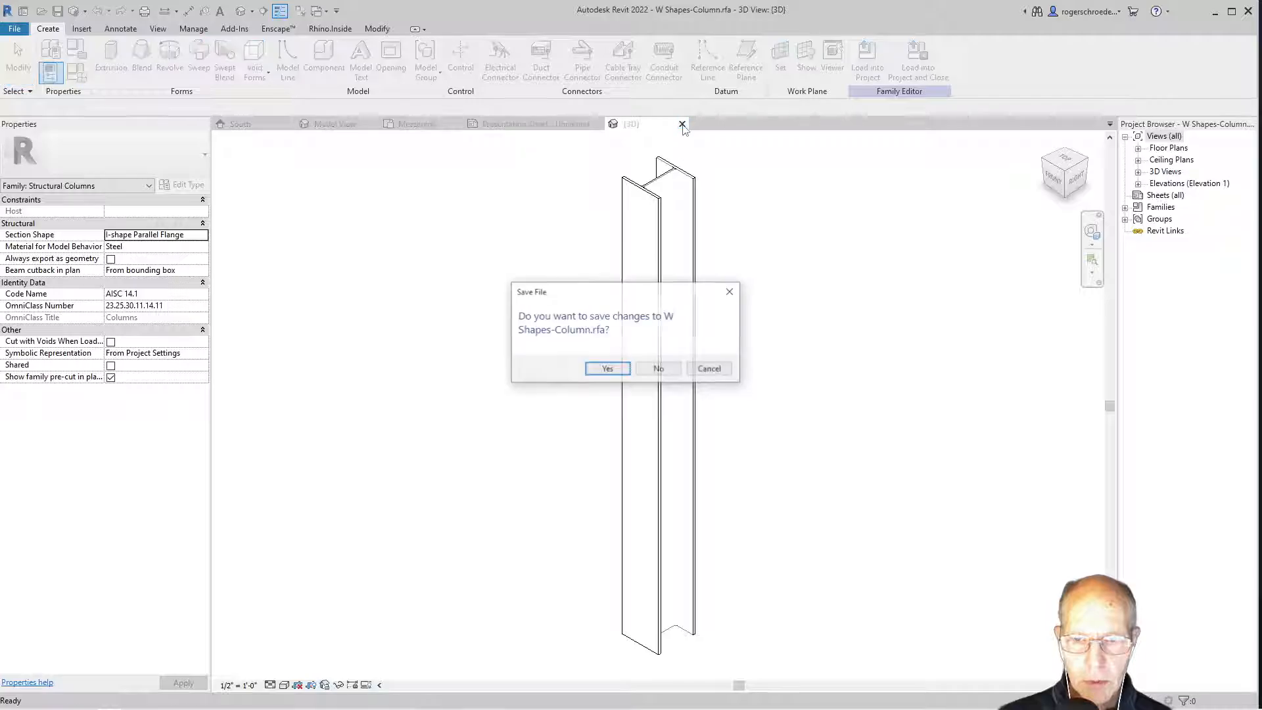
click(658, 370)
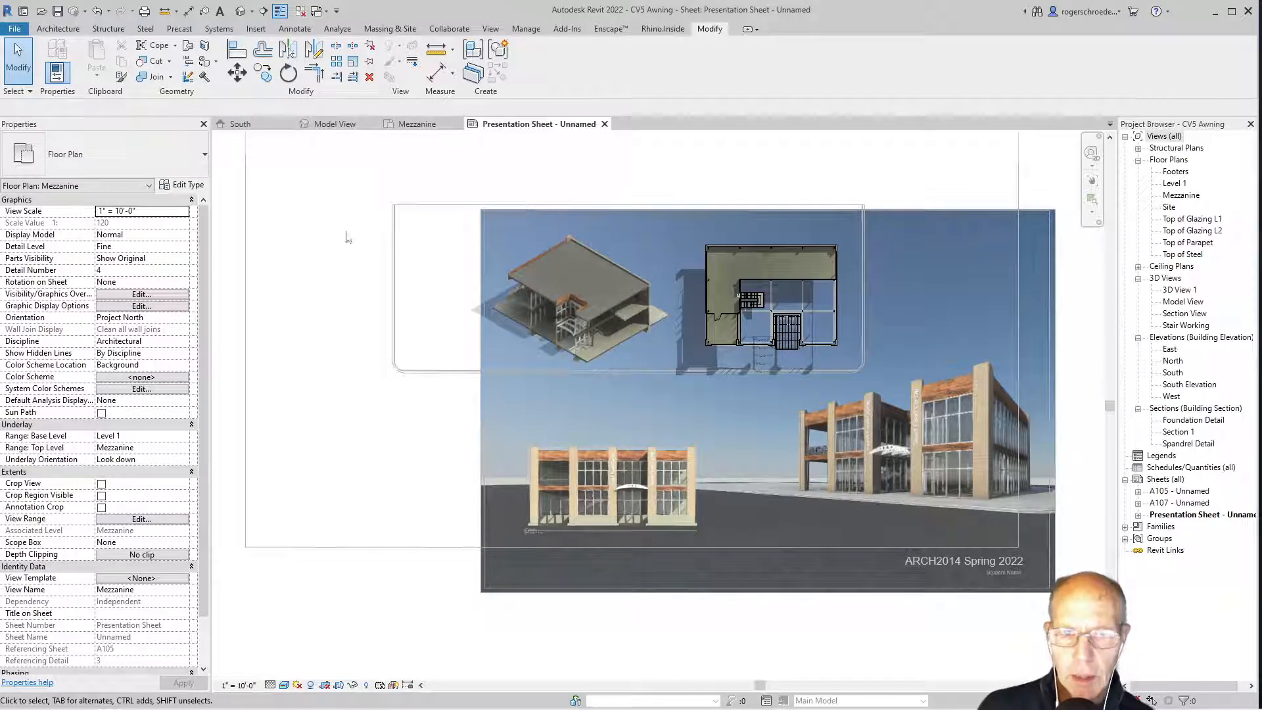
- Open the Mezzanine floor plan and enable Crop View and Crop Region Visible for it
double_click(1180, 196)
scroll(803, 278, down, 2)
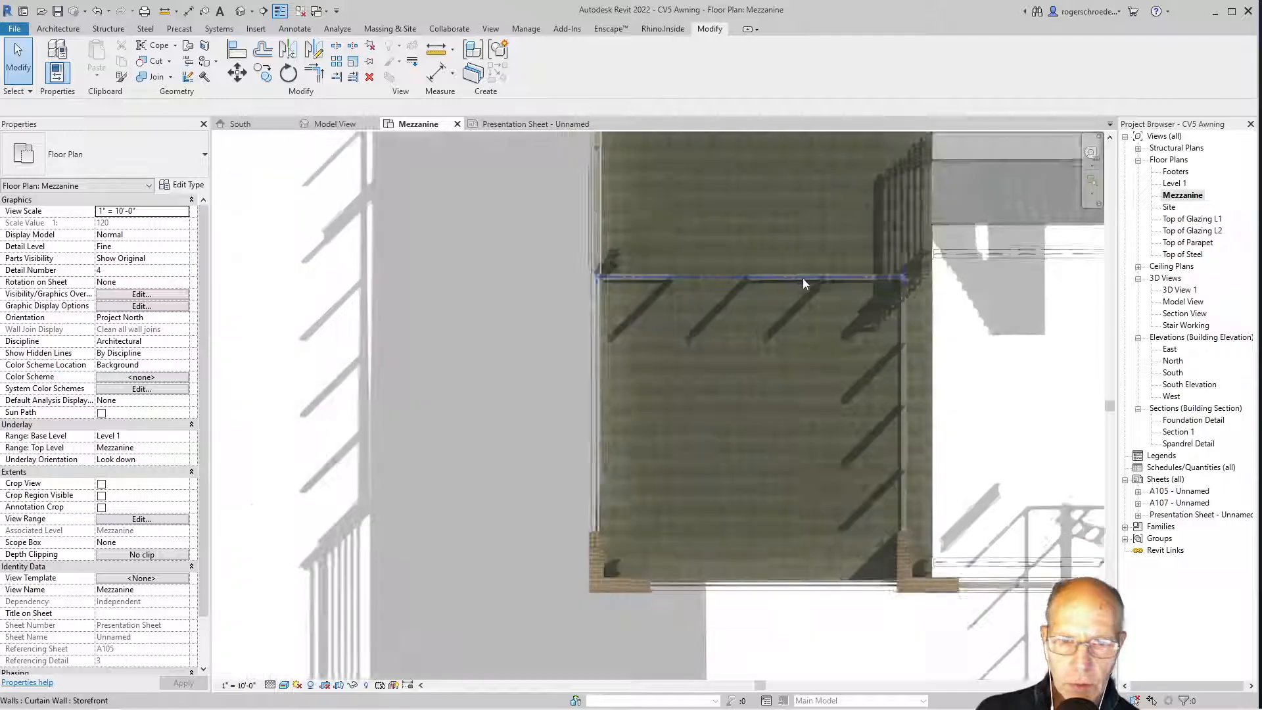
scroll(789, 284, down, 5)
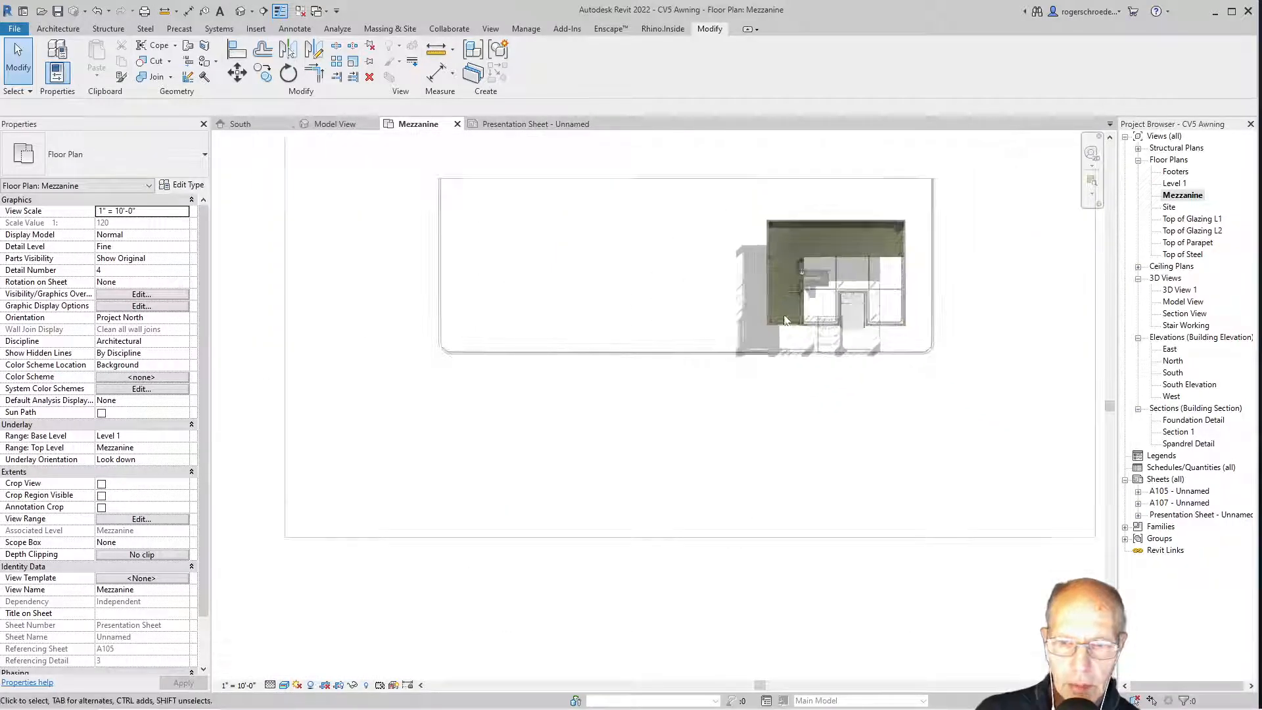
middle_drag(699, 349, 758, 463)
scroll(744, 449, down, 1)
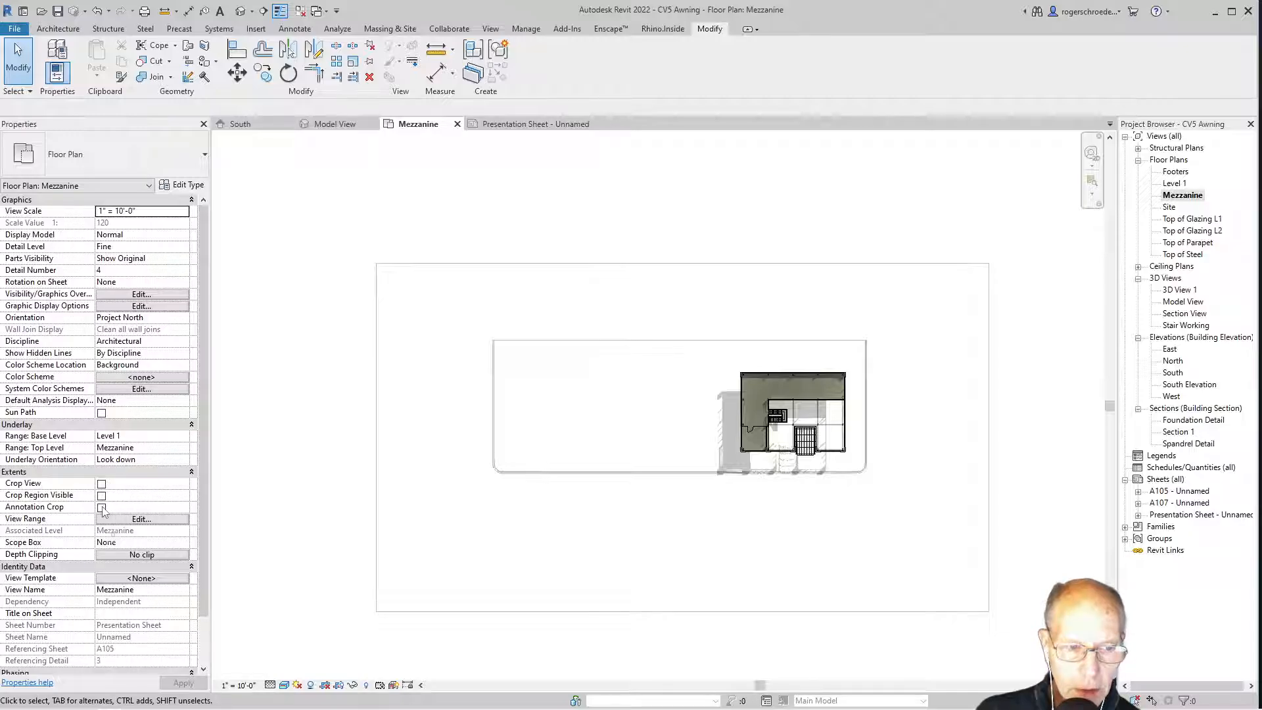
click(101, 483)
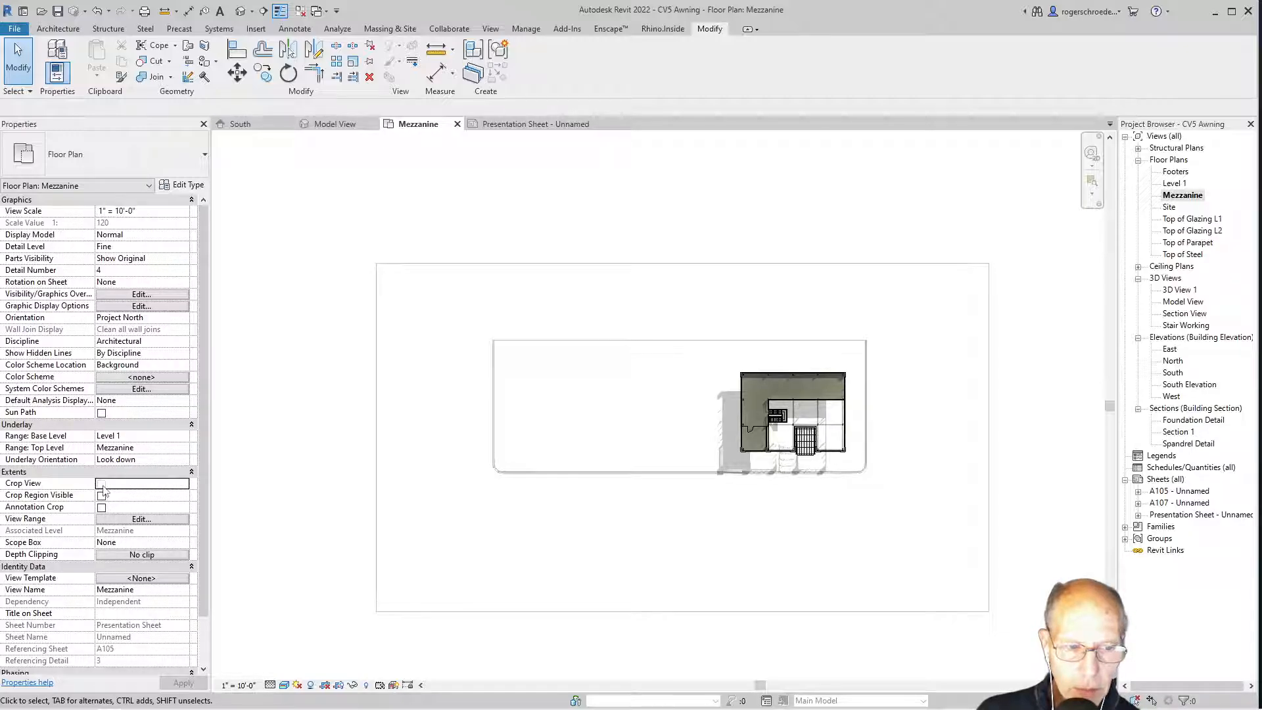
click(101, 496)
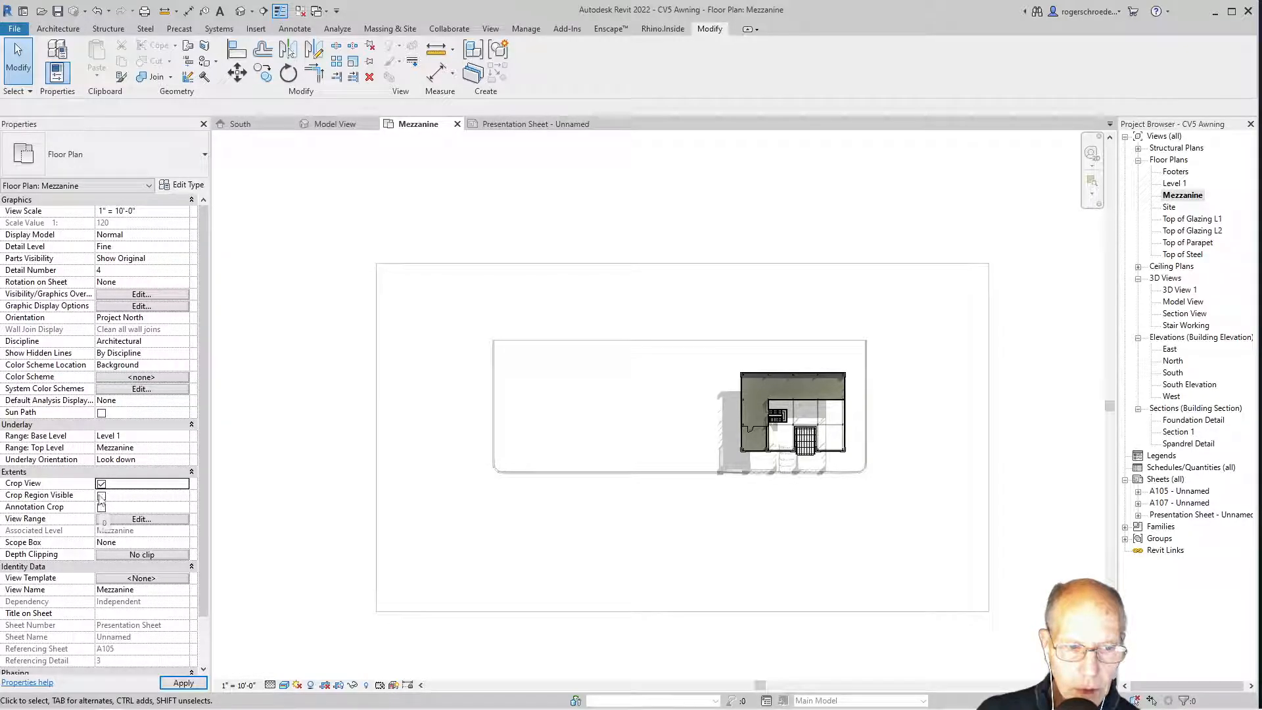
- Shrink all four sides of the Mezzanine plan's crop region closely around the building and its shadows, and close the plan
click(315, 466)
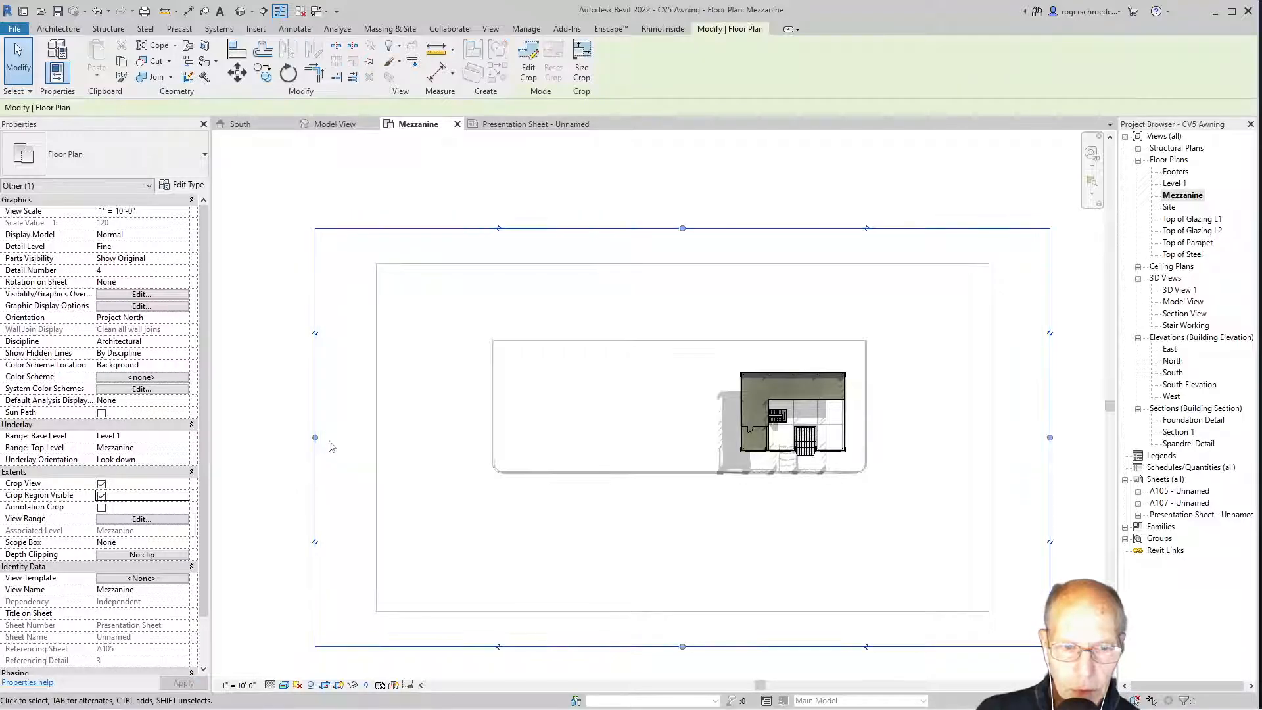
drag(316, 437, 704, 473)
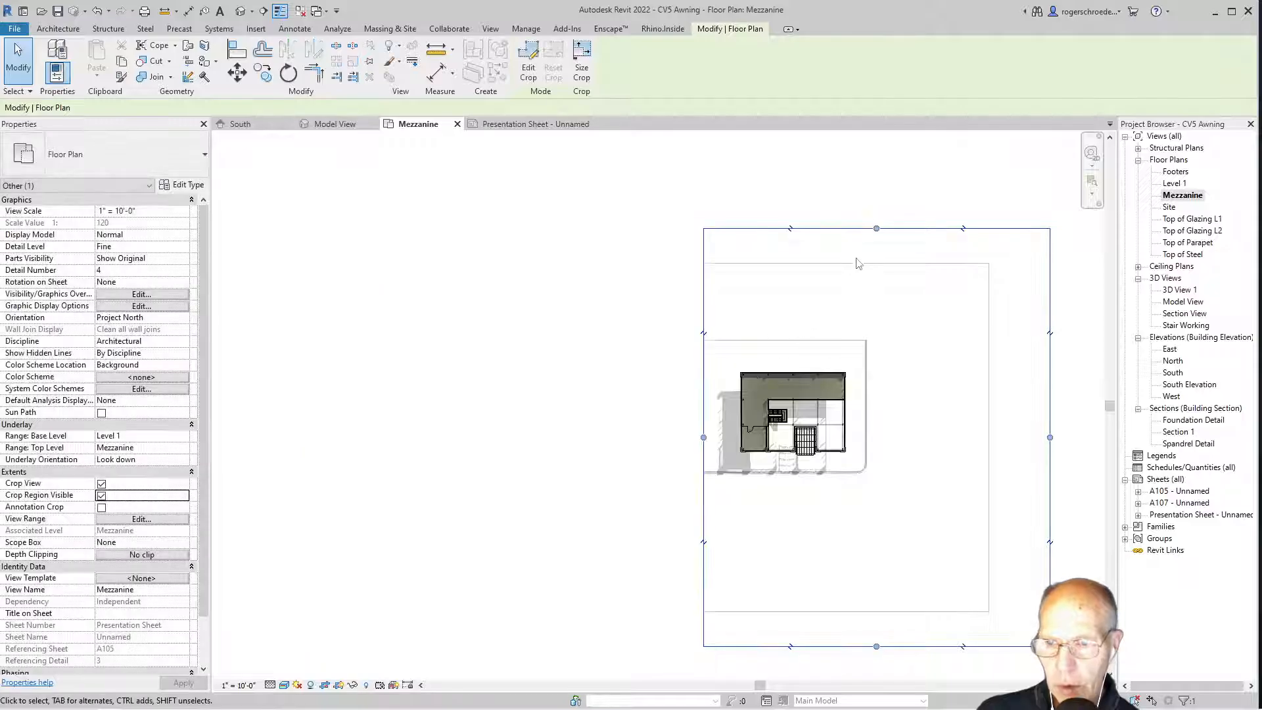
drag(877, 229, 883, 358)
drag(1050, 501, 889, 447)
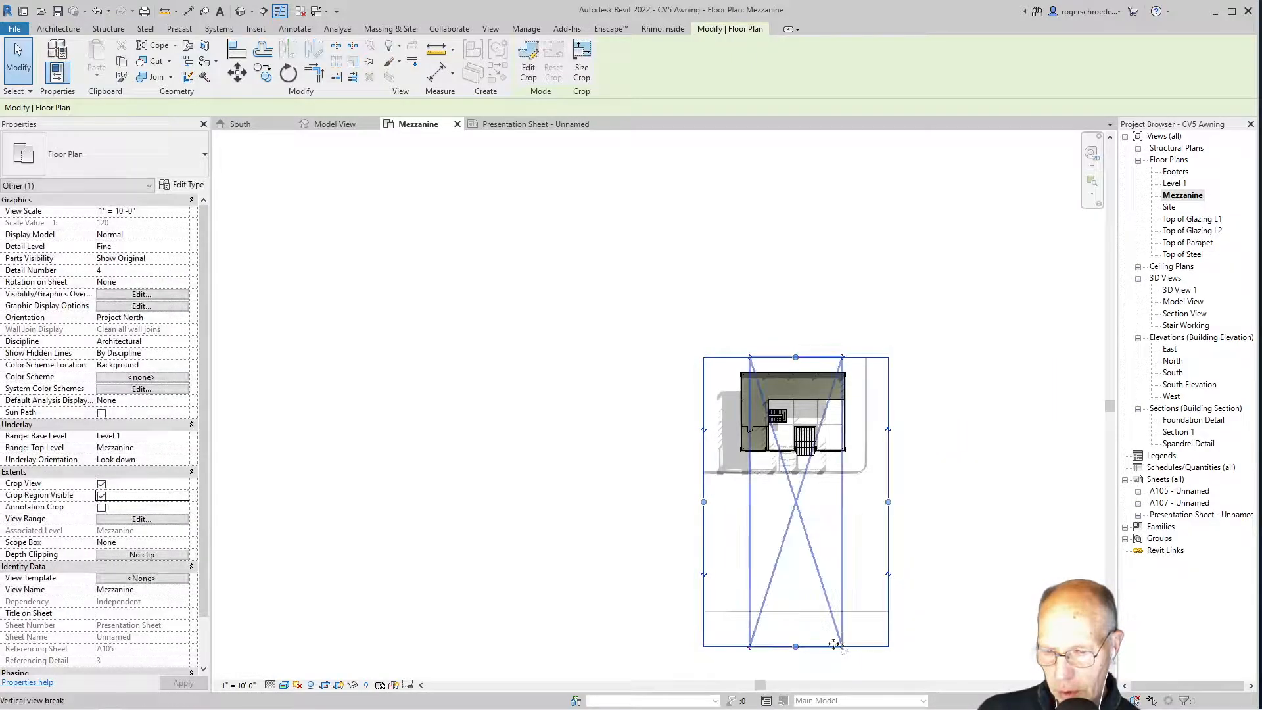
drag(798, 647, 782, 484)
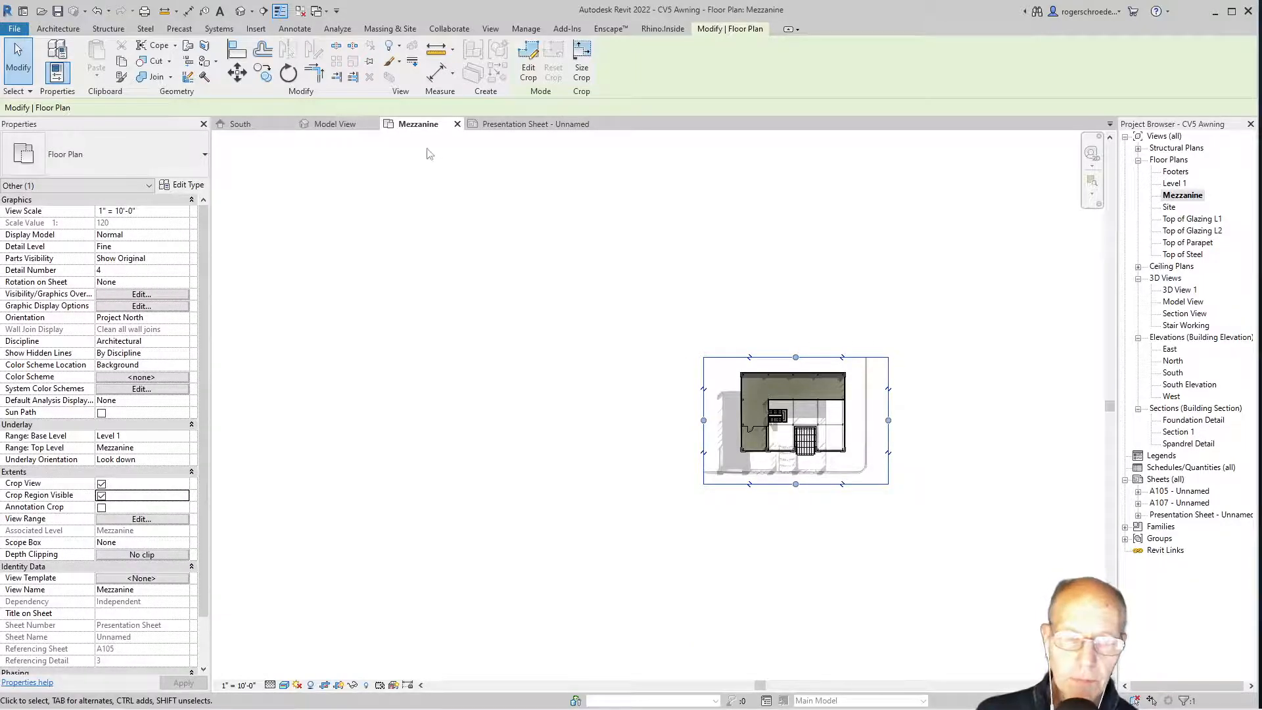
click(457, 125)
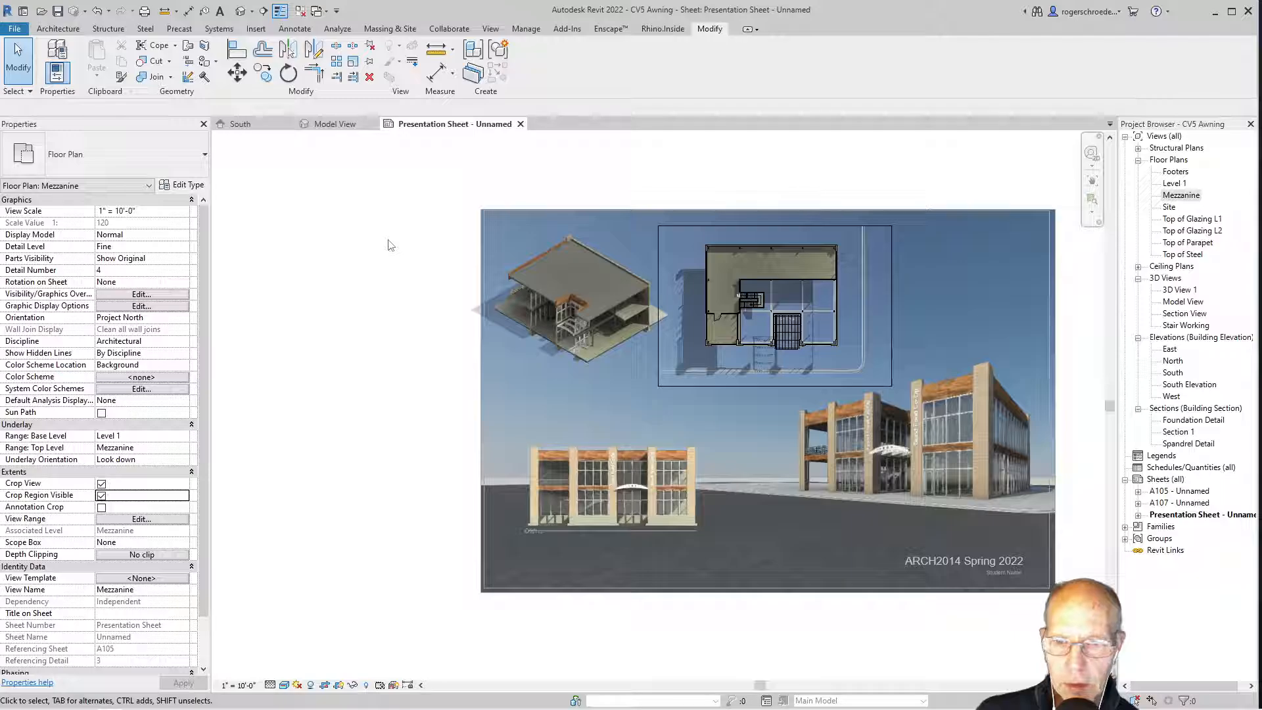
- Turn off Crop Region Visible for the Mezzanine plan from within the sheet and deactivate the view
click(735, 341)
click(700, 309)
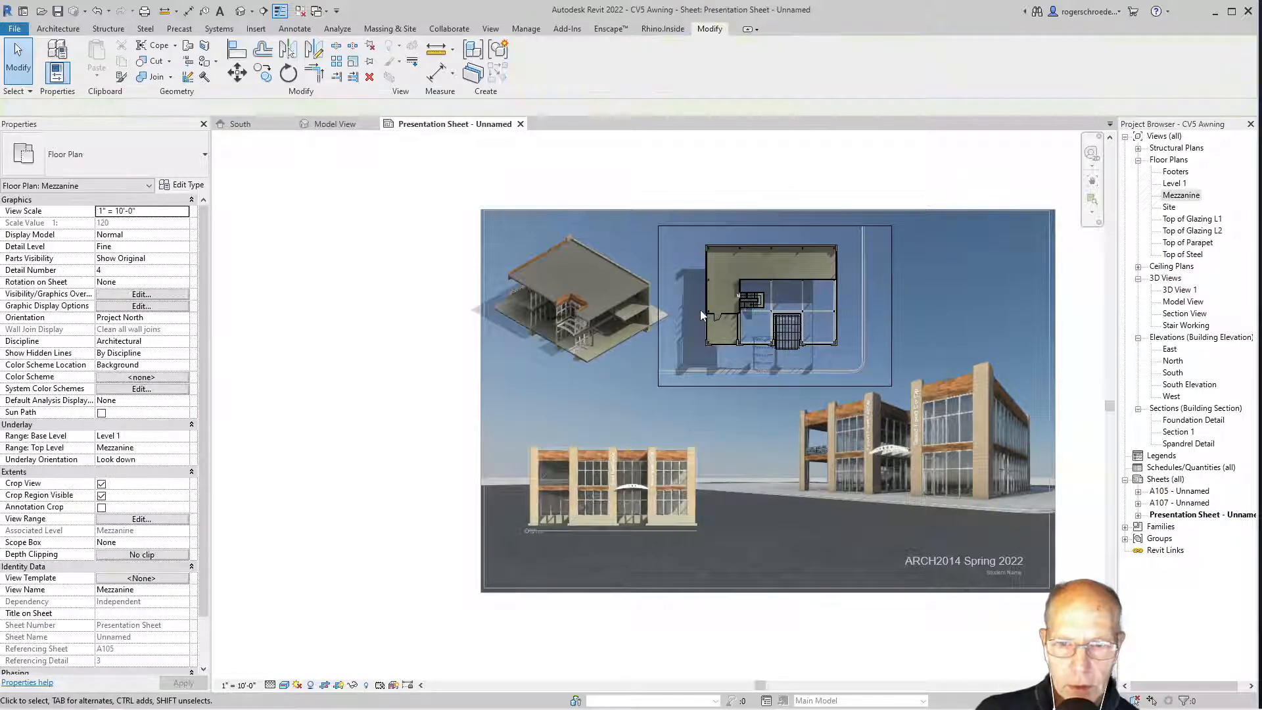
click(101, 495)
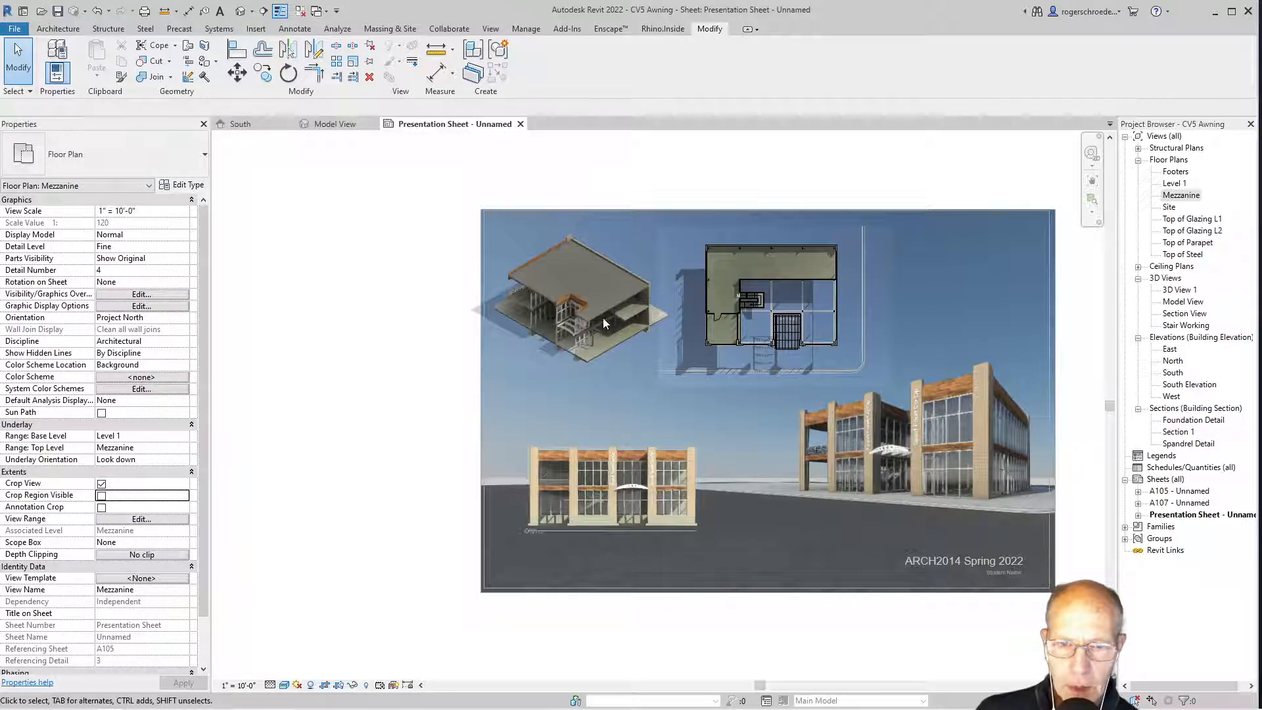
right_click(685, 301)
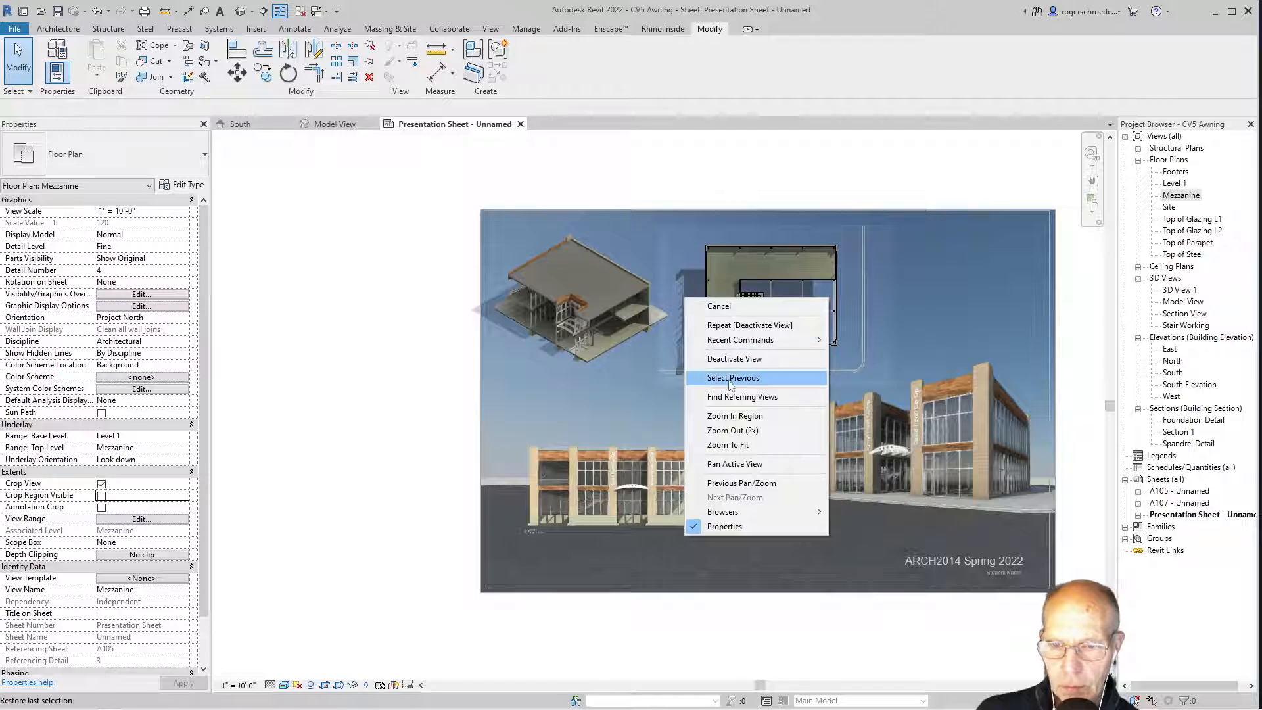
click(735, 359)
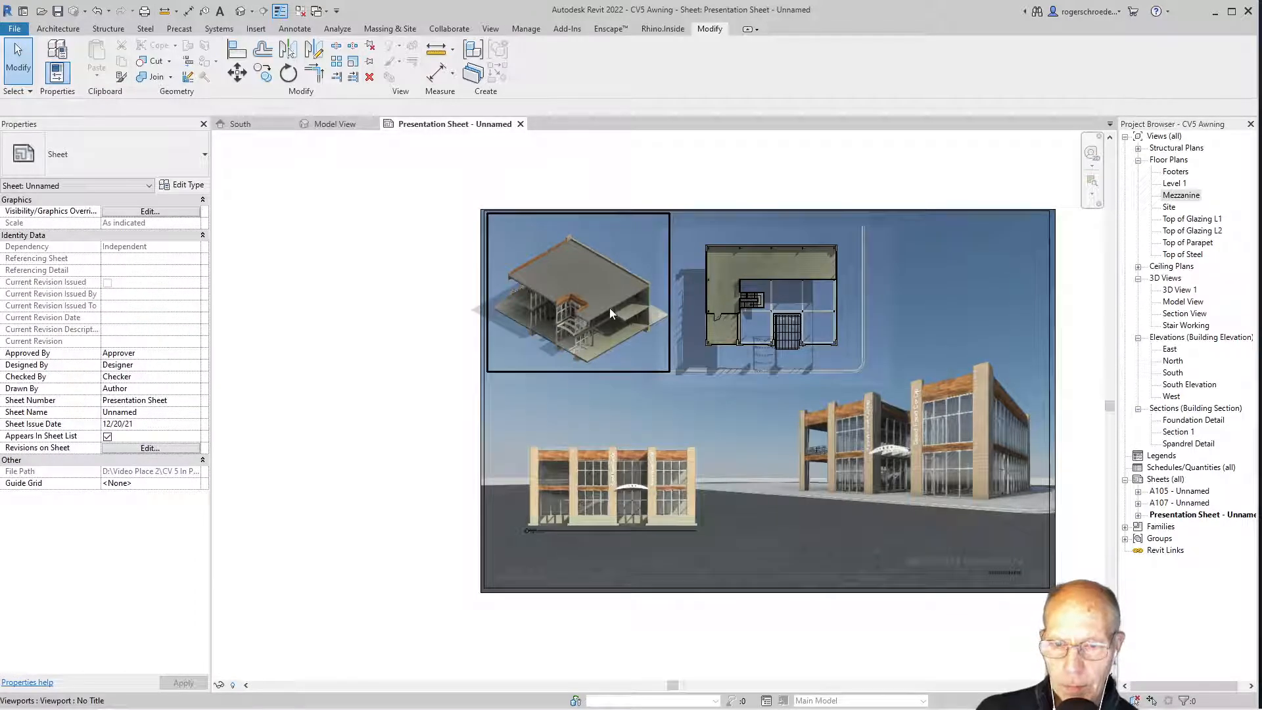
- Activate the 3D Section View on the sheet and reveal its hidden elements
double_click(609, 308)
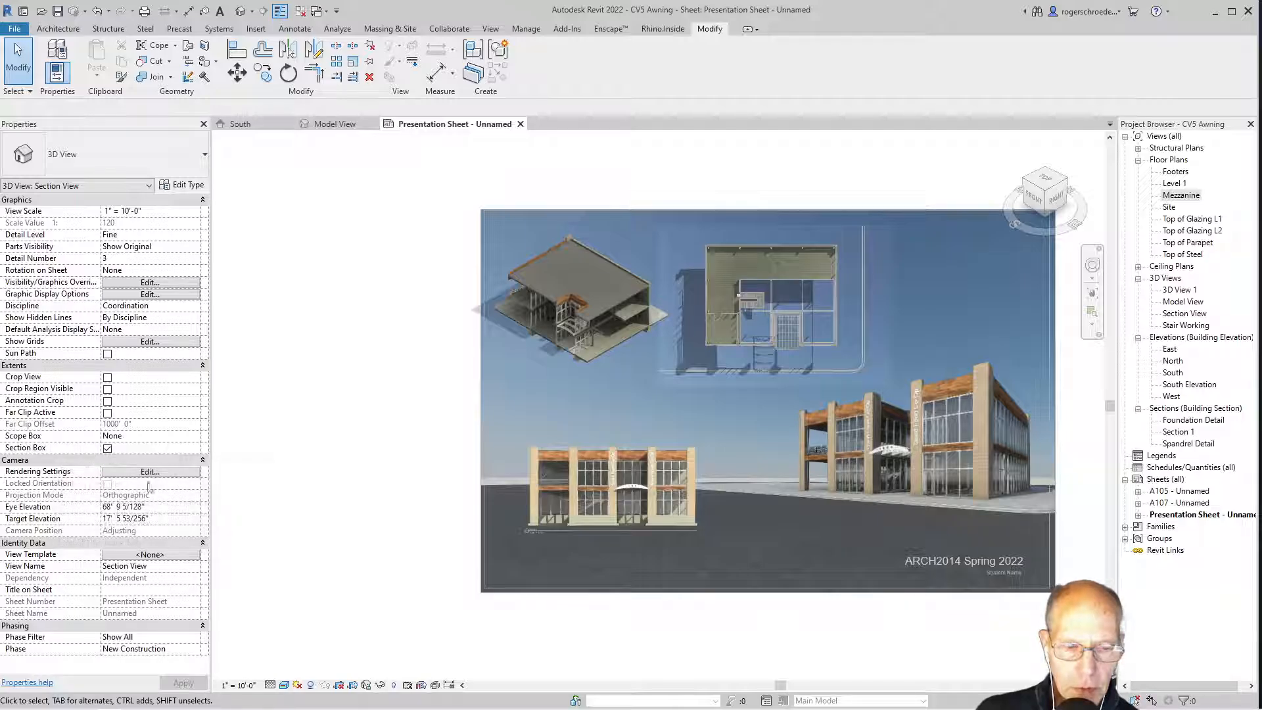
click(382, 685)
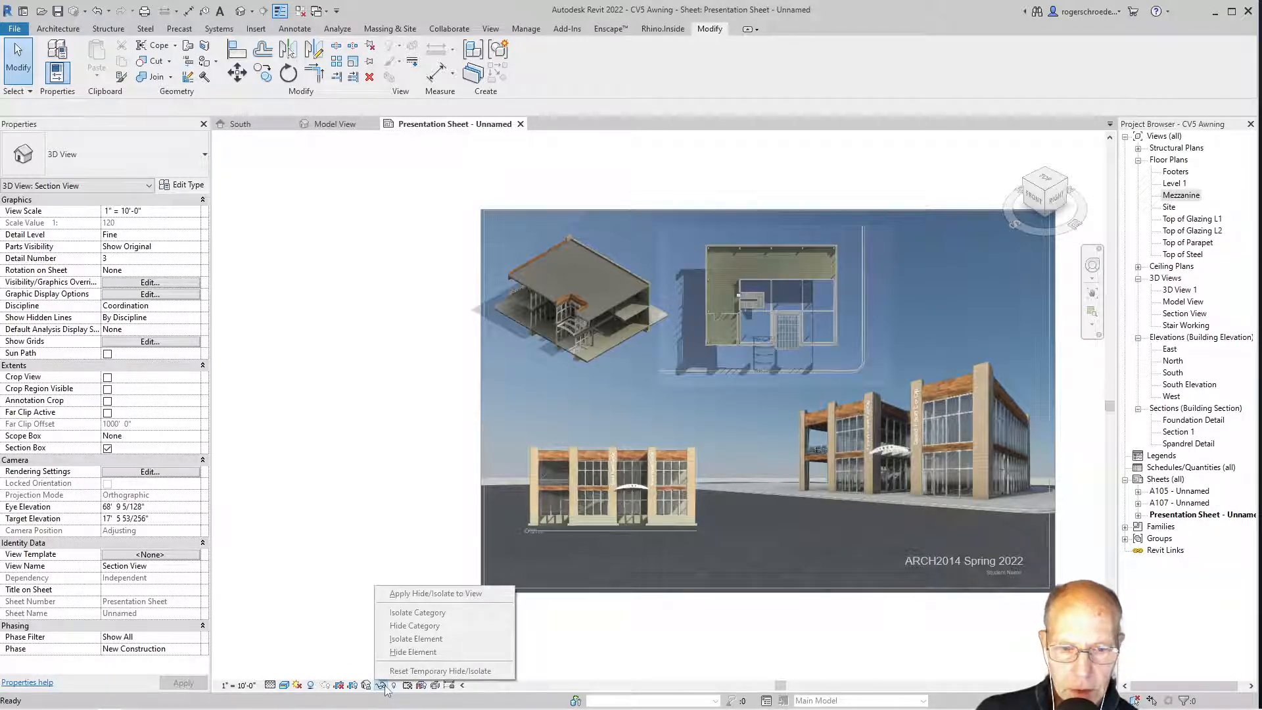
click(385, 686)
click(393, 687)
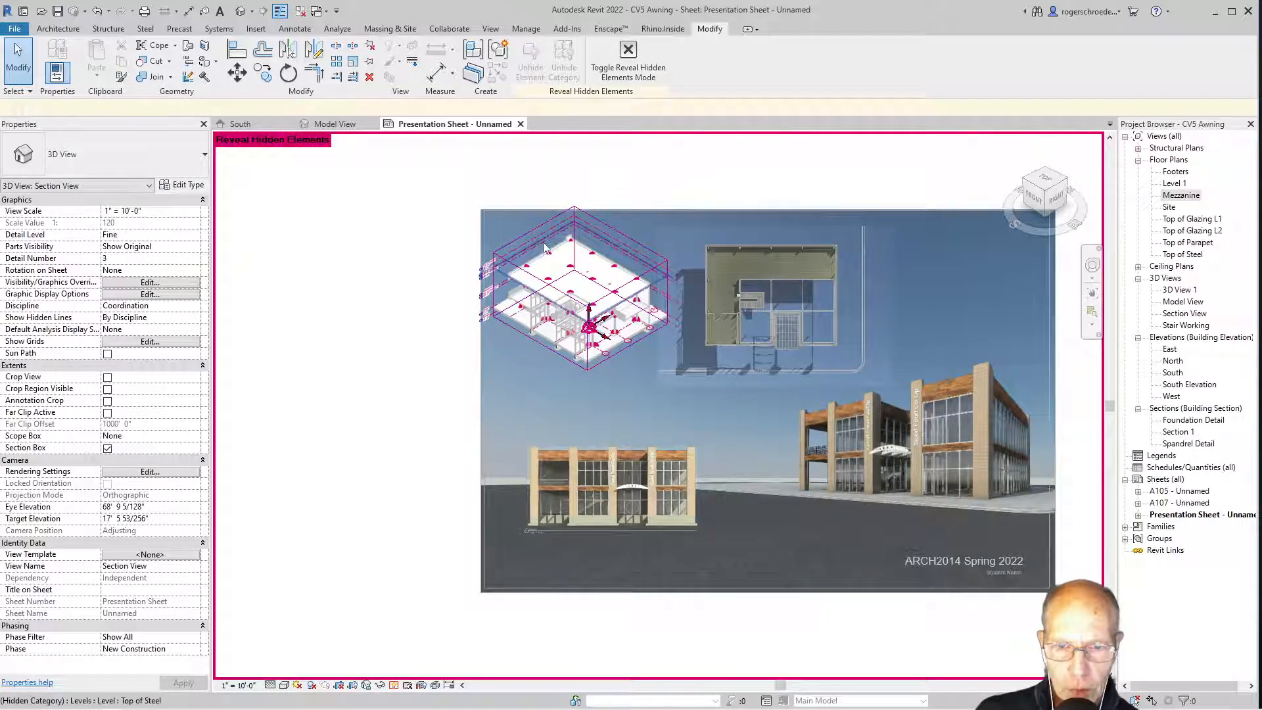
- Extend the section box's right and front faces to take in the whole building, and lower its top face below the roof
scroll(617, 321, up, 1)
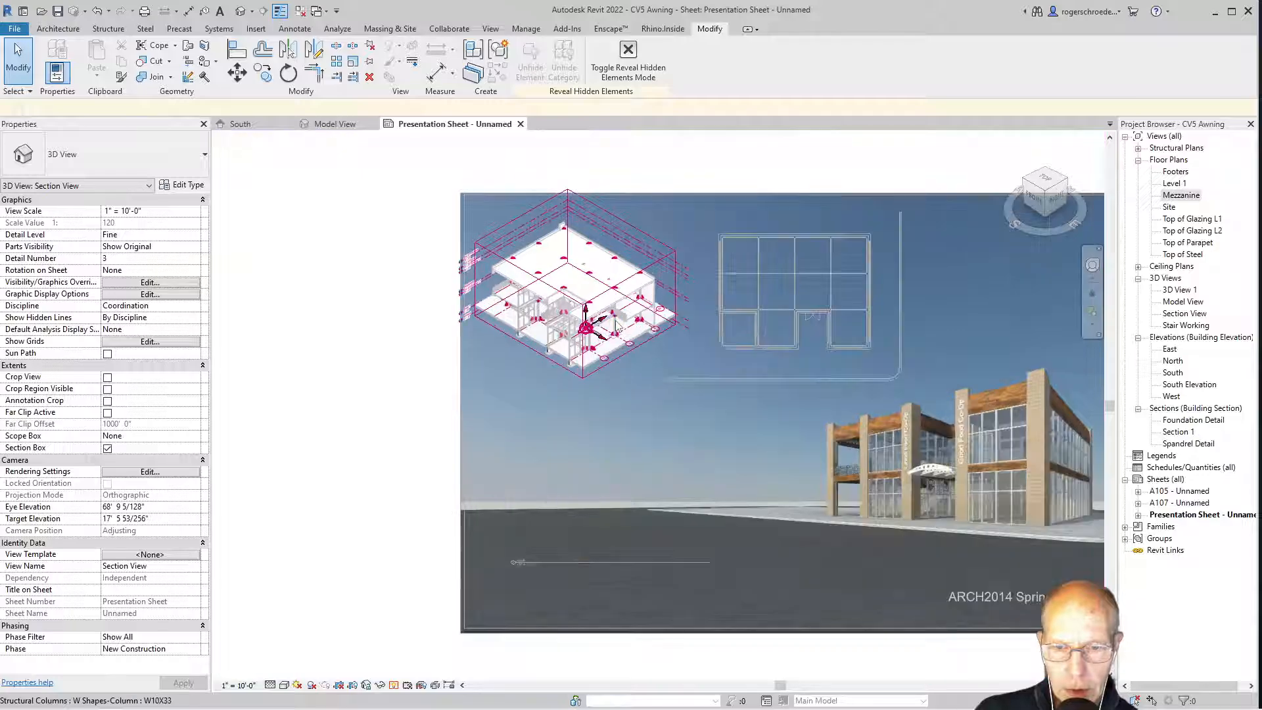
scroll(616, 327, up, 3)
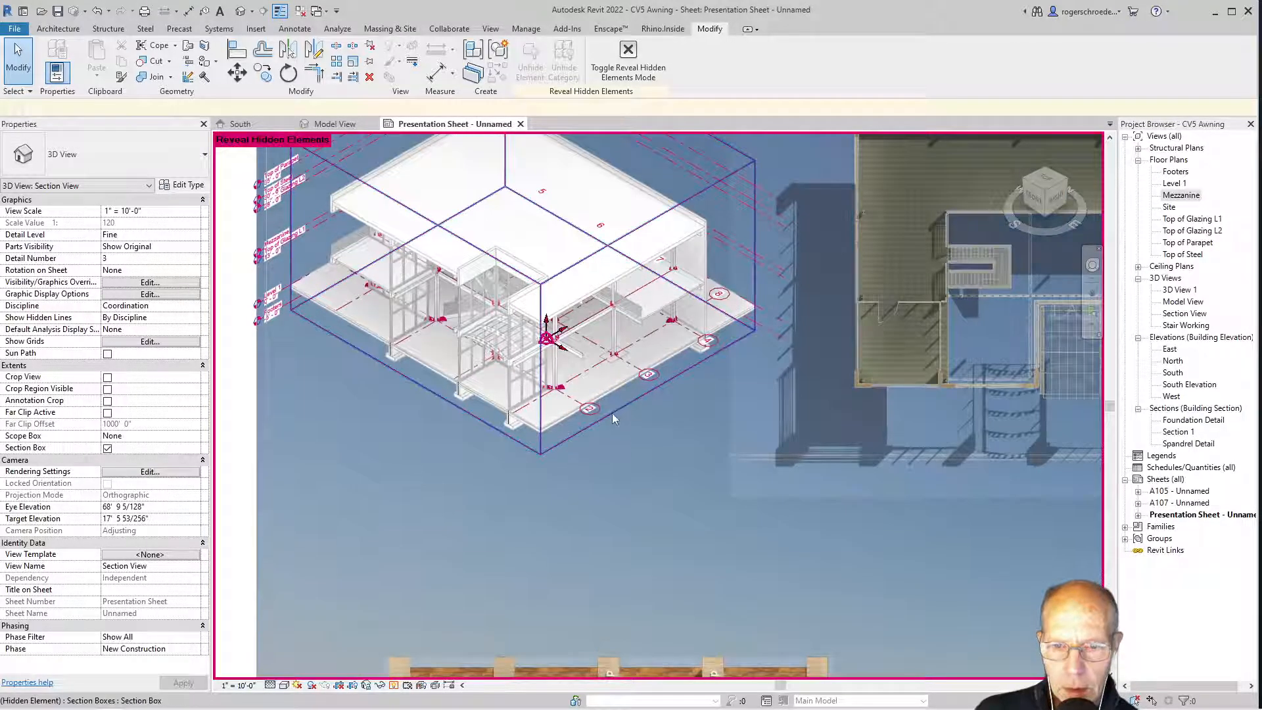
click(613, 413)
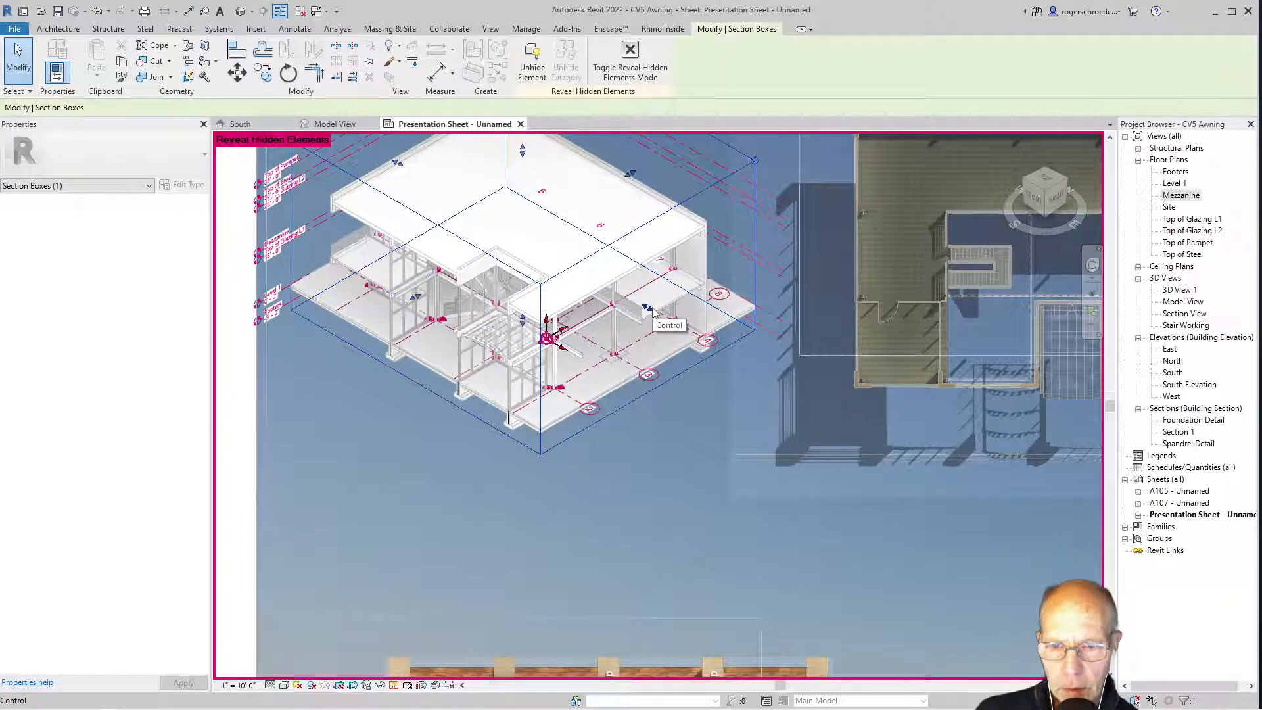
drag(653, 313, 726, 355)
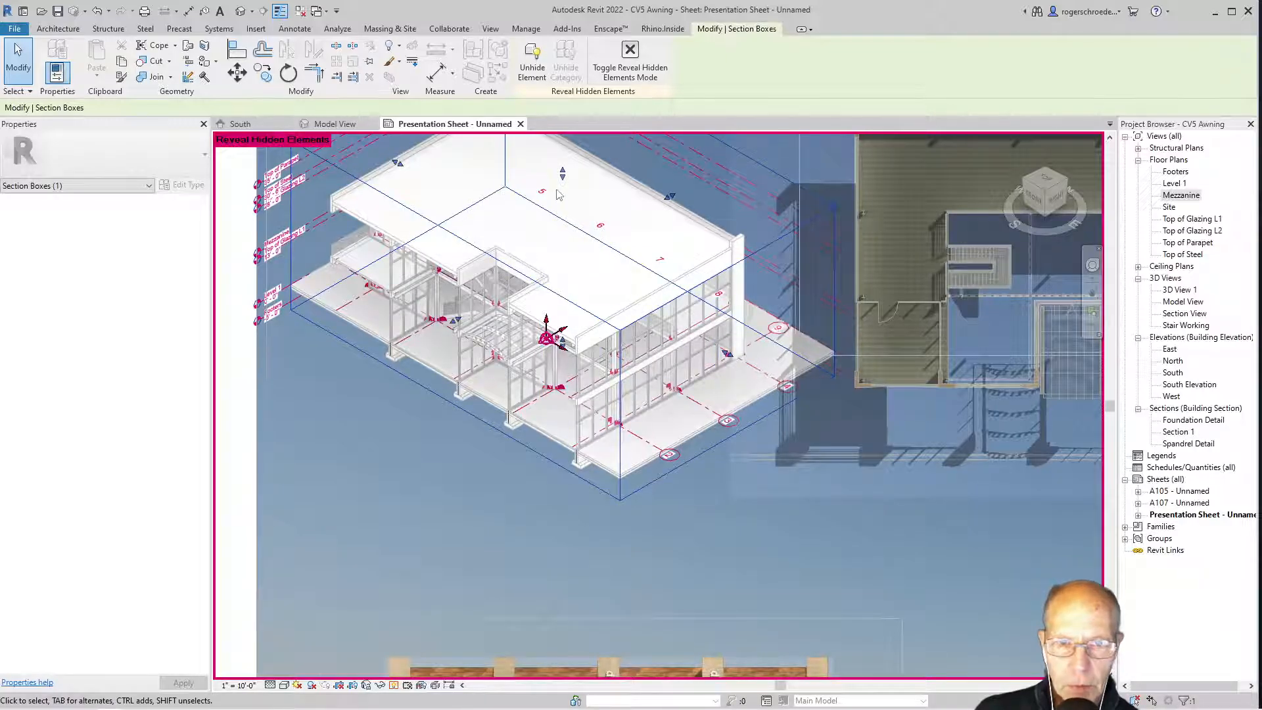
drag(563, 176, 564, 217)
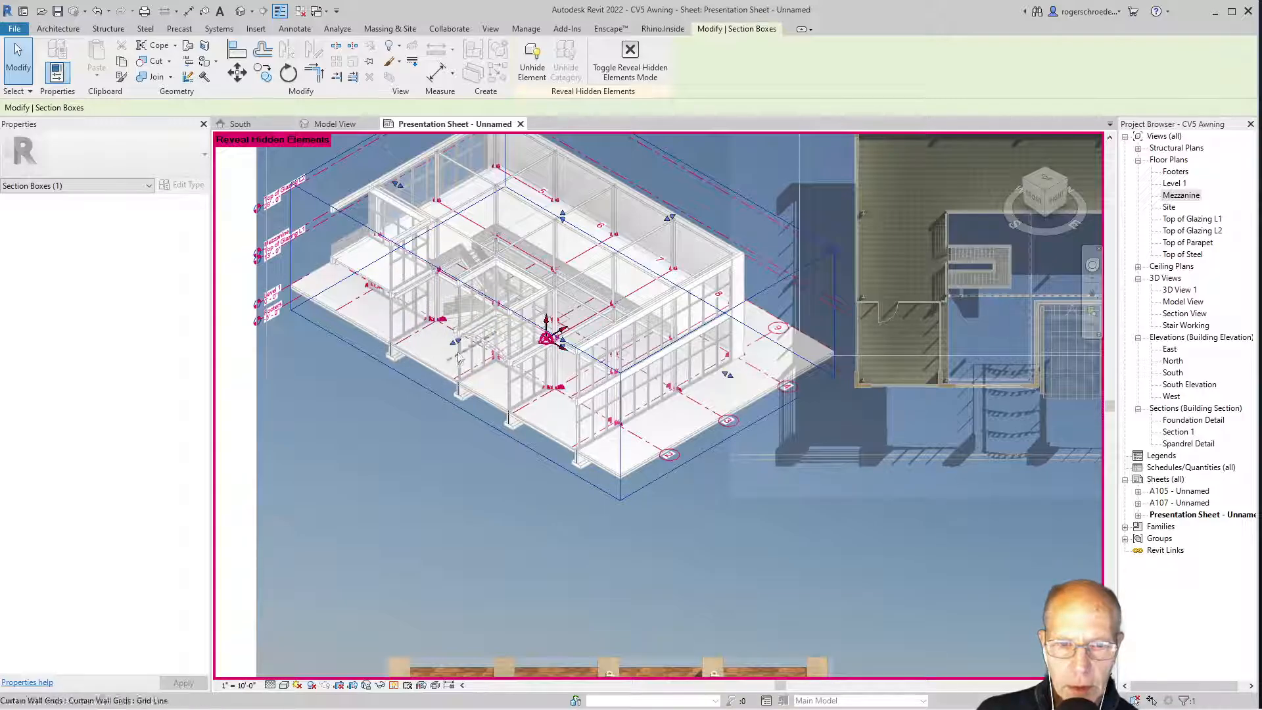
drag(455, 343, 418, 366)
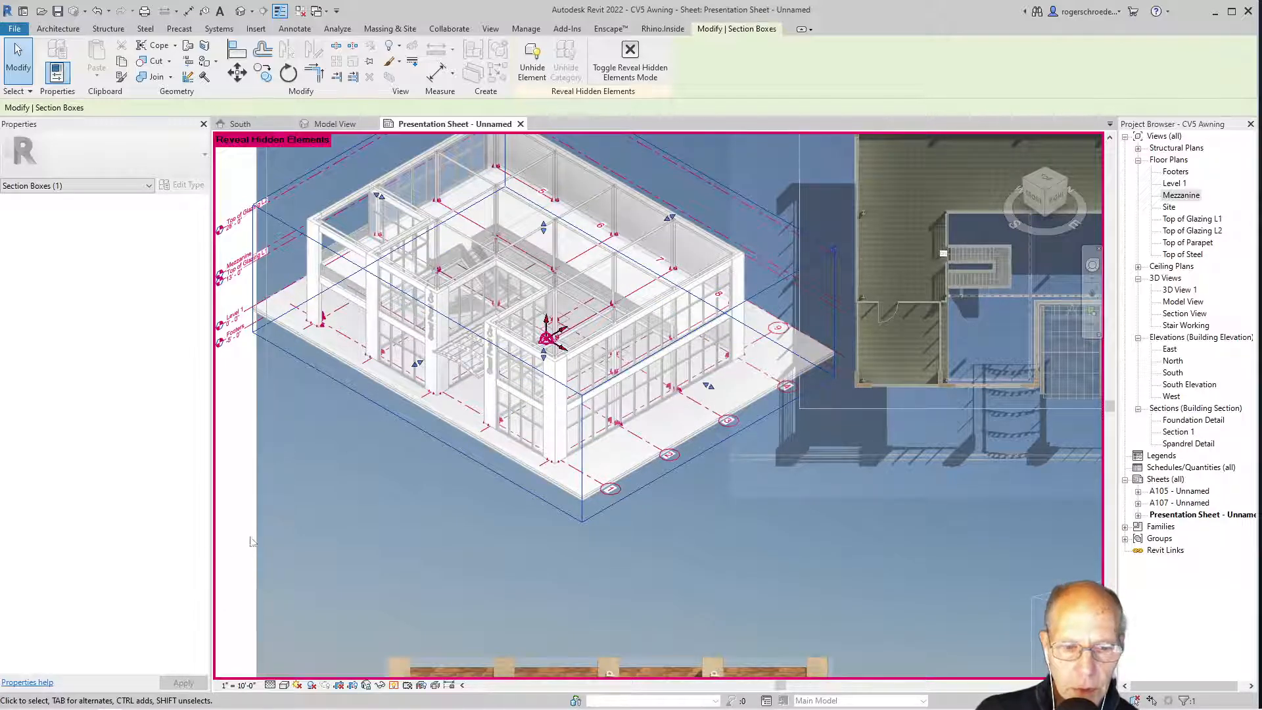
- Exit Reveal Hidden Elements mode and deactivate the Section View to return to the sheet
click(381, 686)
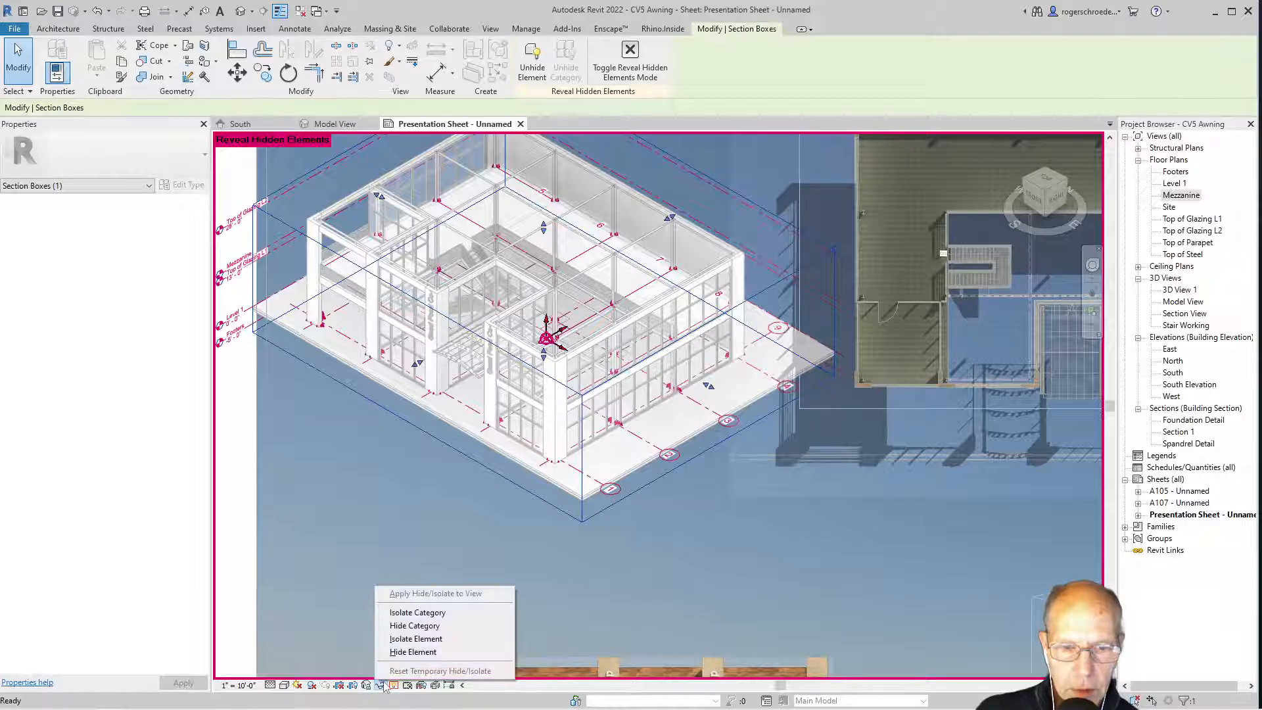
click(378, 685)
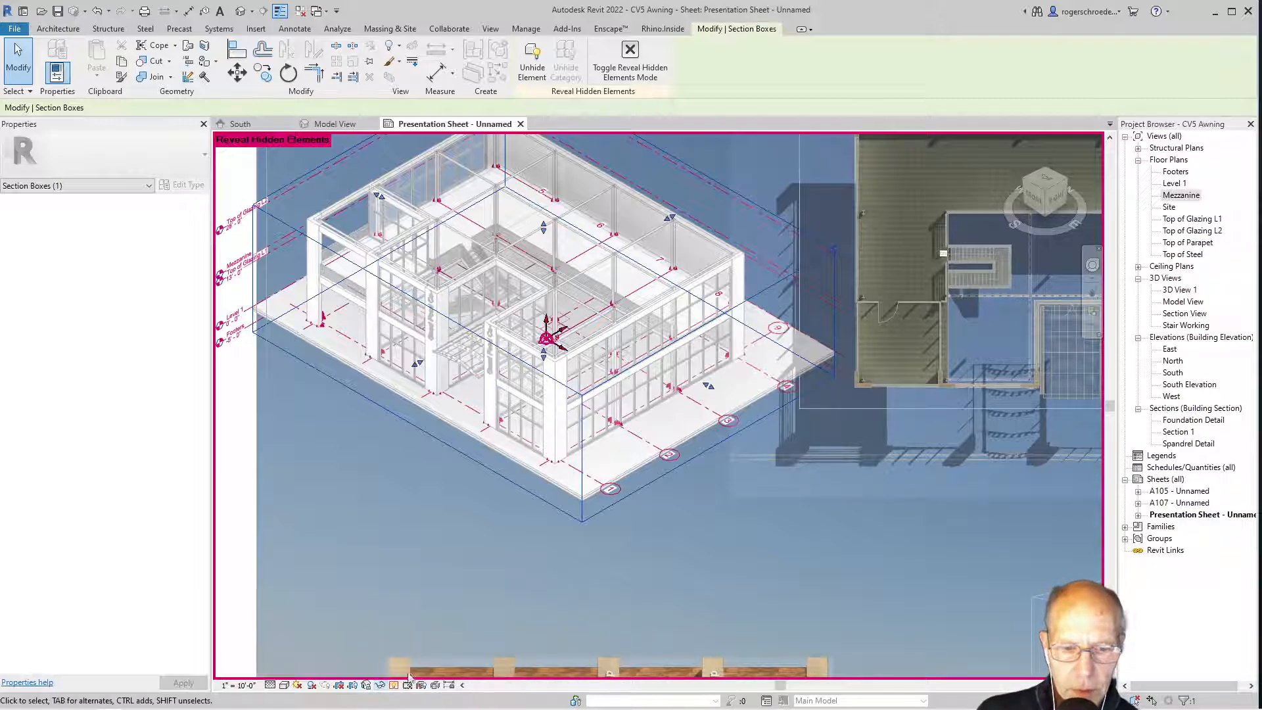
click(395, 686)
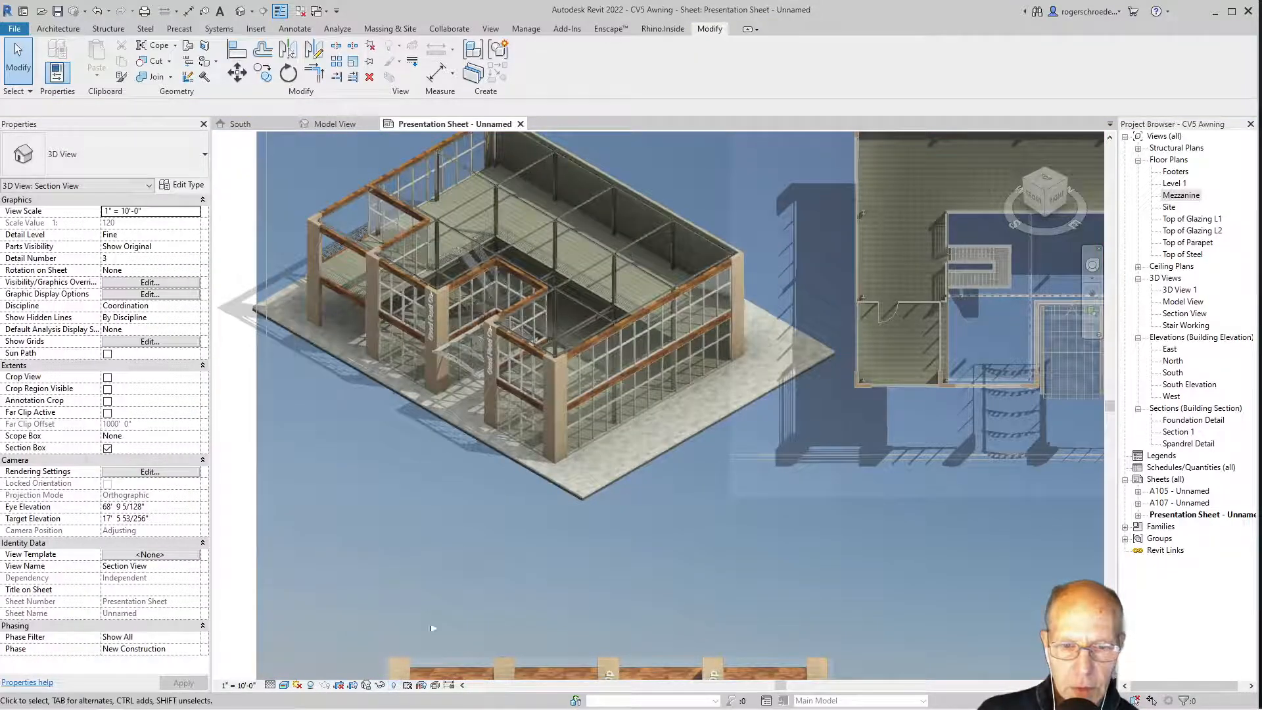
scroll(480, 490, down, 2)
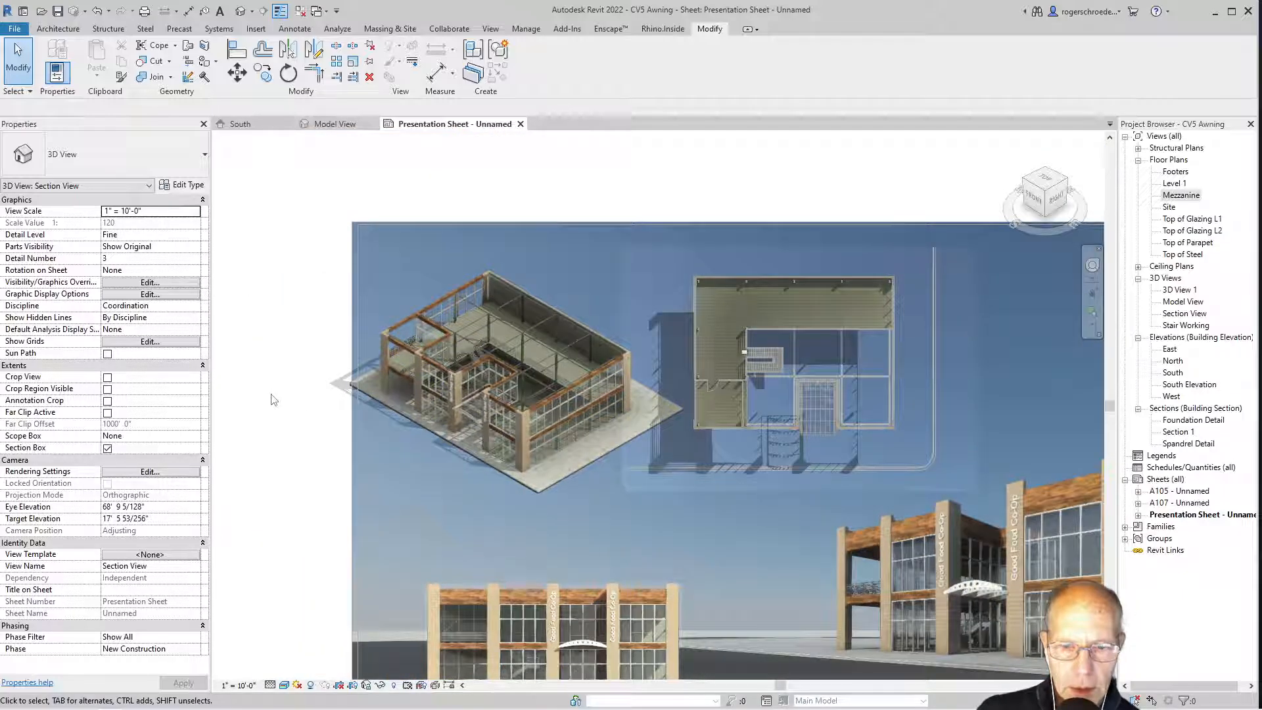
scroll(322, 443, down, 2)
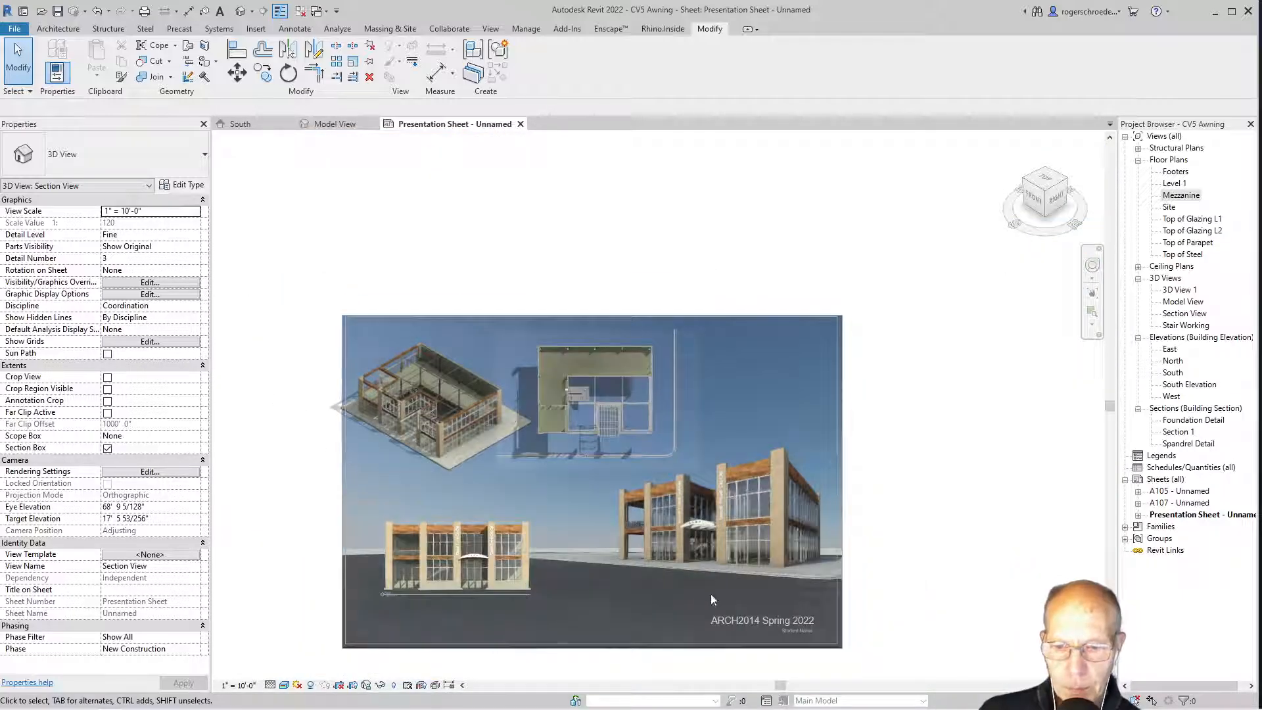
right_click(409, 355)
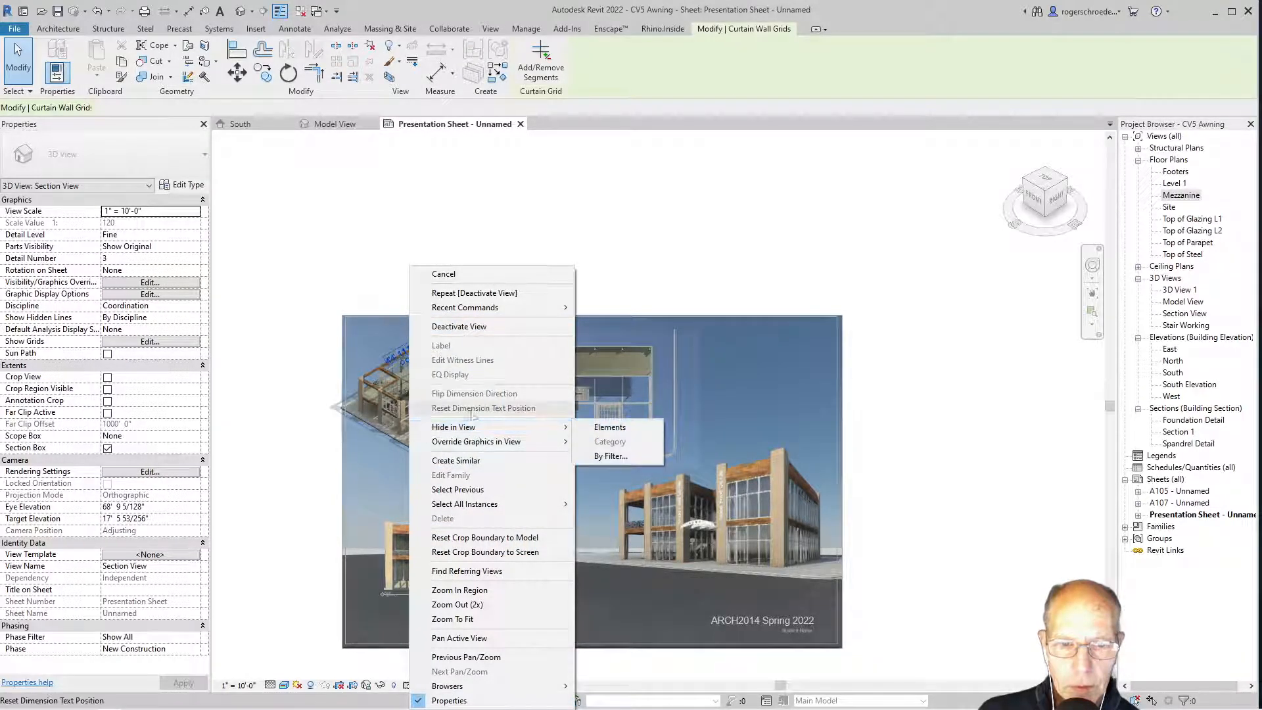
click(459, 326)
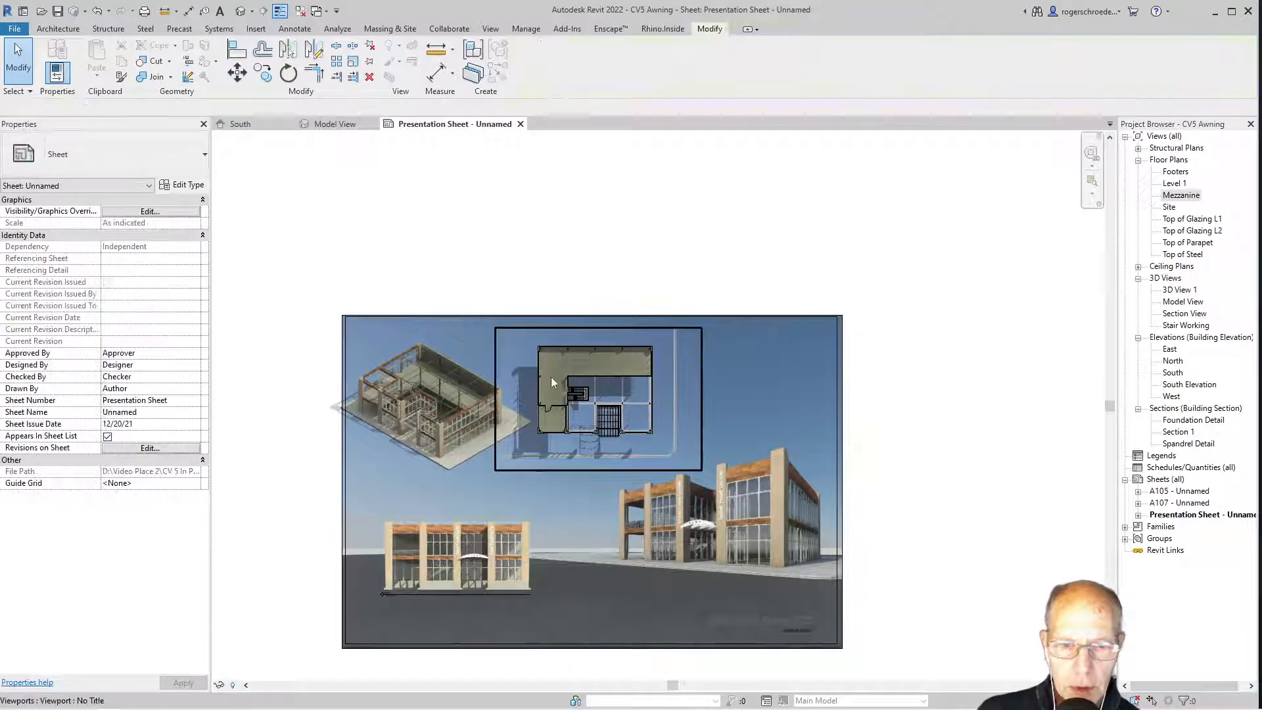
- Move the Mezzanine plan viewport to the right, and shift the Section View viewport slightly right and up inside the sheet border
click(551, 376)
drag(587, 378, 621, 378)
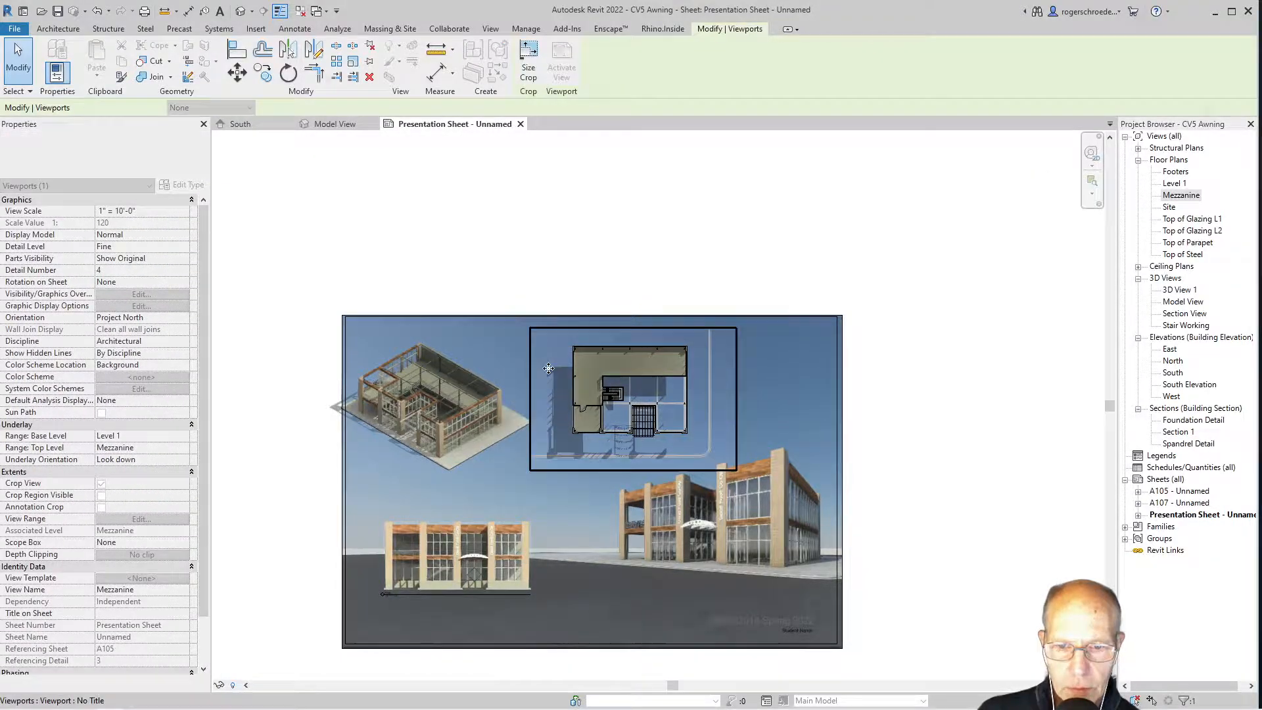
click(428, 393)
drag(428, 393, 440, 384)
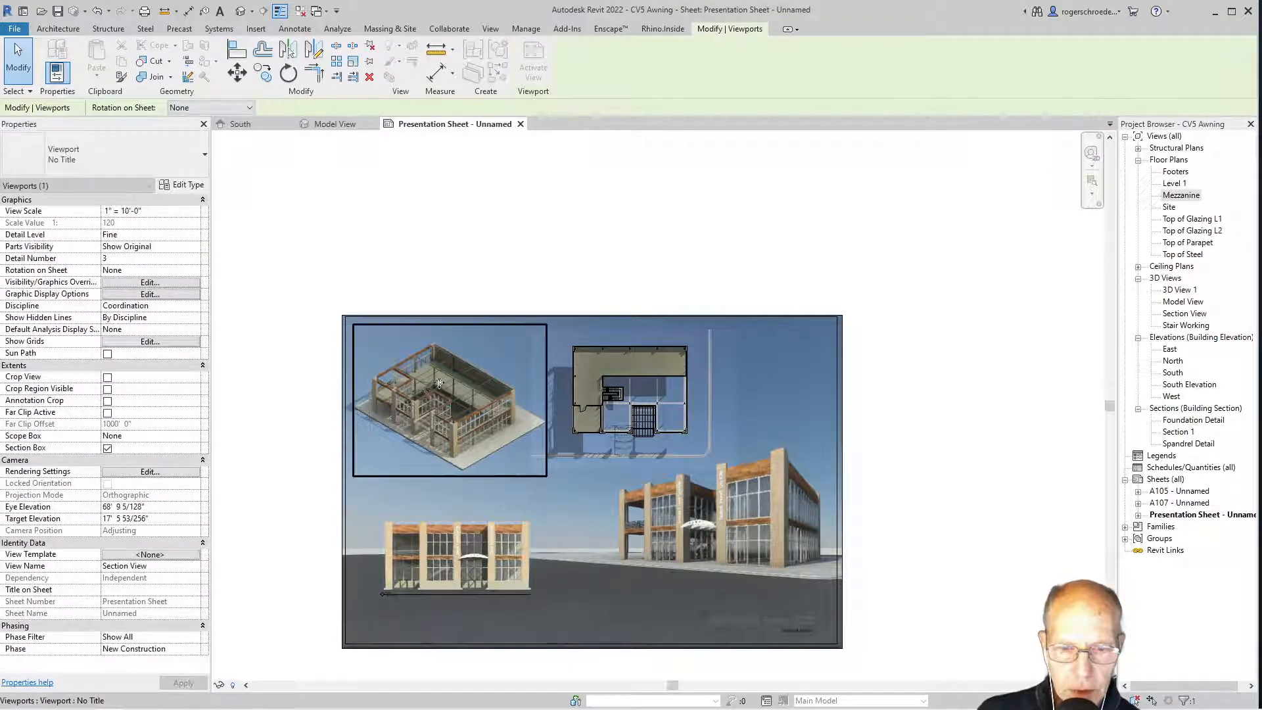
key(Escape)
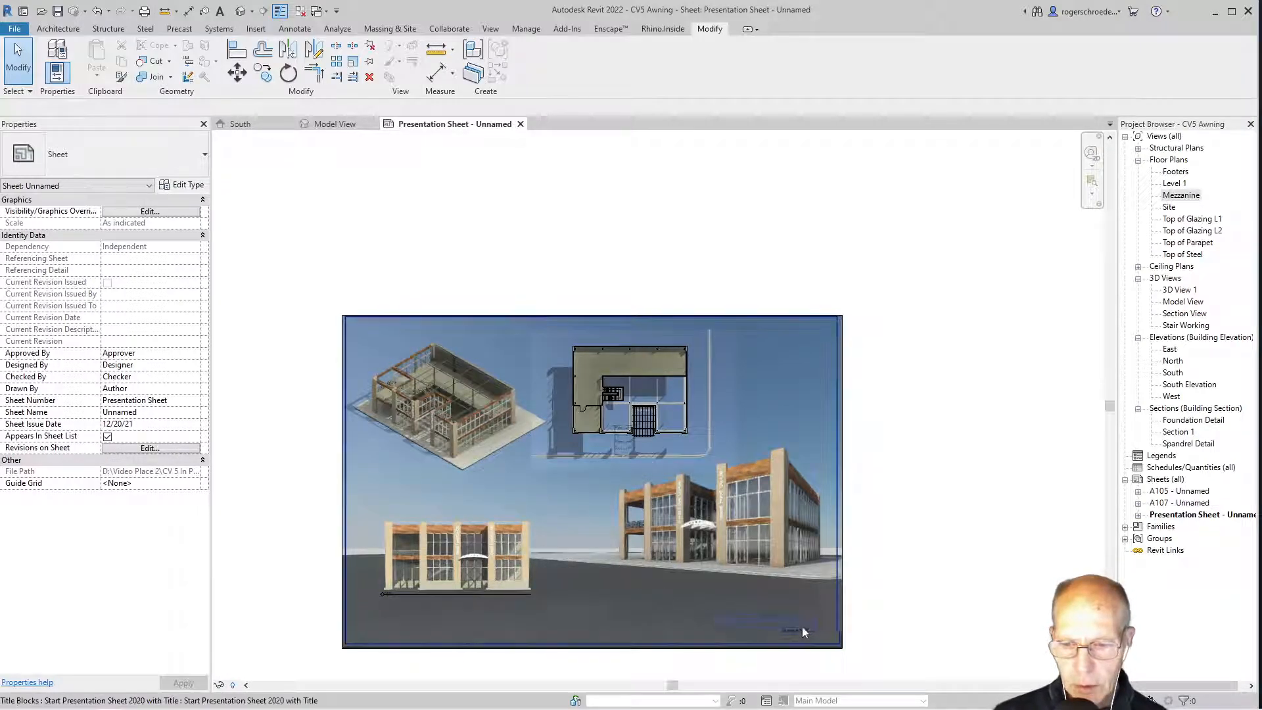
- Open the presentation sheet's title block family for editing
scroll(732, 632, up, 4)
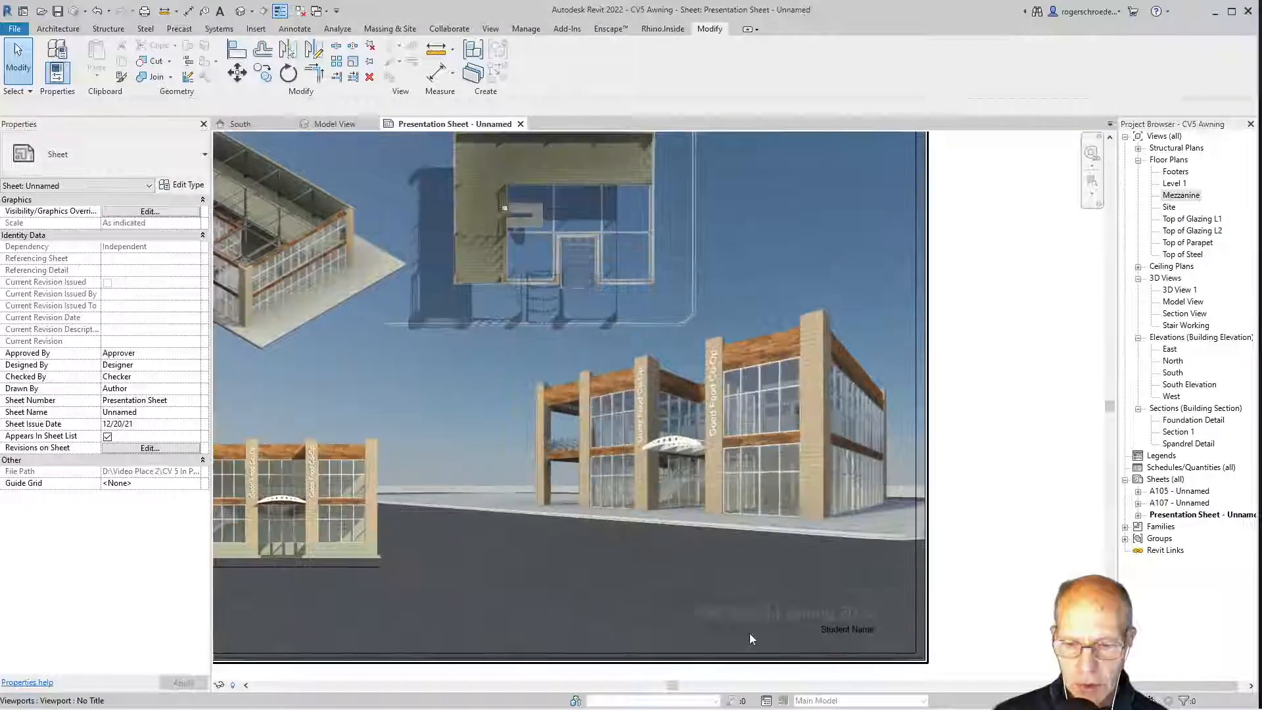
click(804, 614)
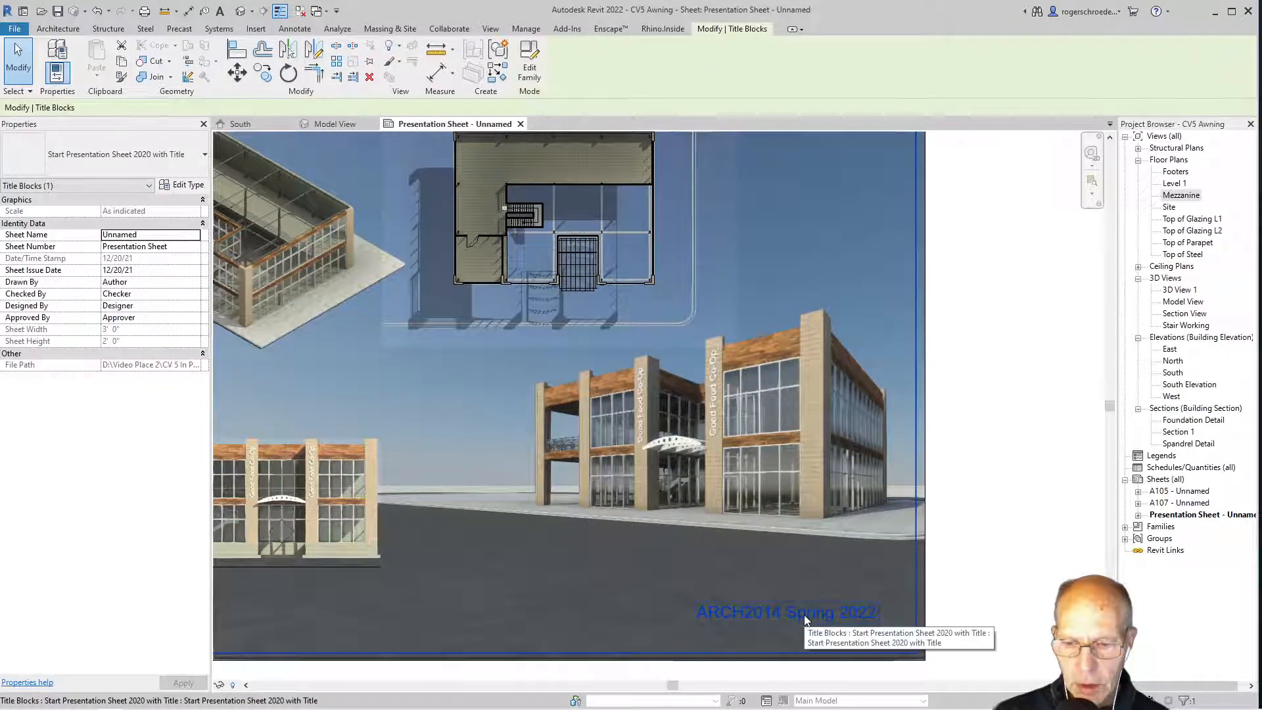
double_click(804, 614)
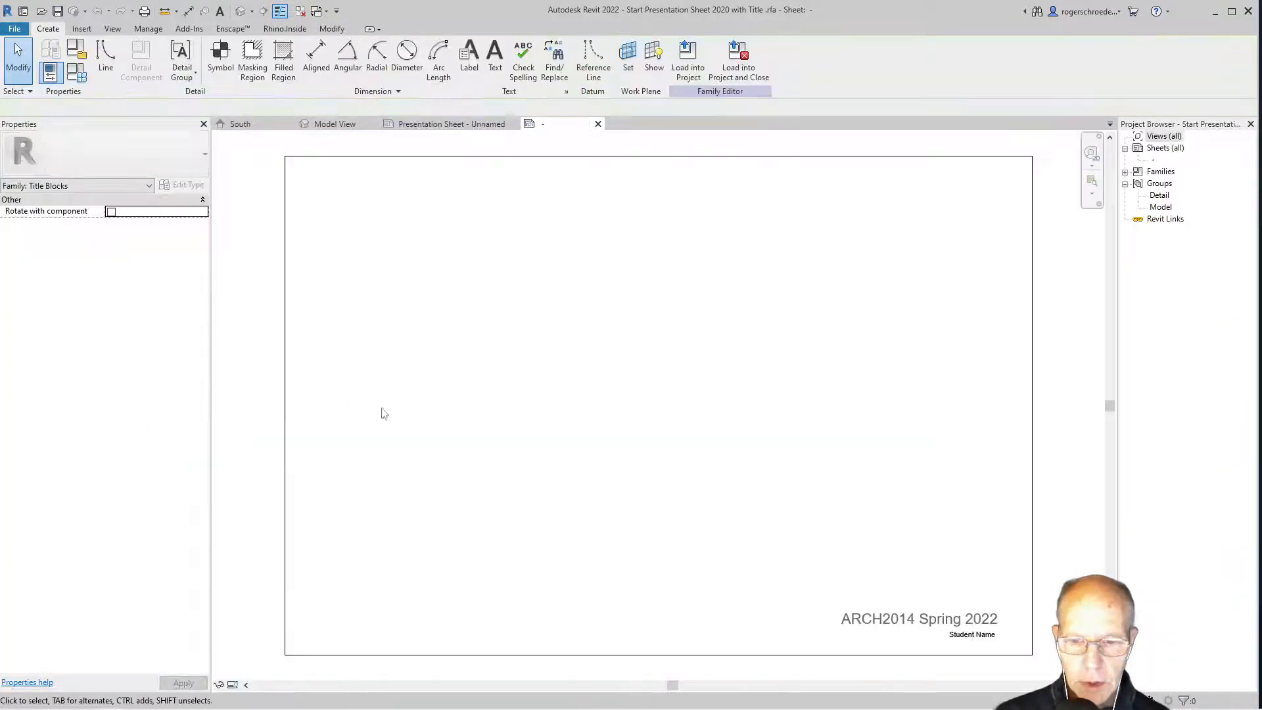
- Change the Title Label text type of the "ARCH2014 Spring 2022" note to a near-white colour, RGB 243-243-243
click(849, 631)
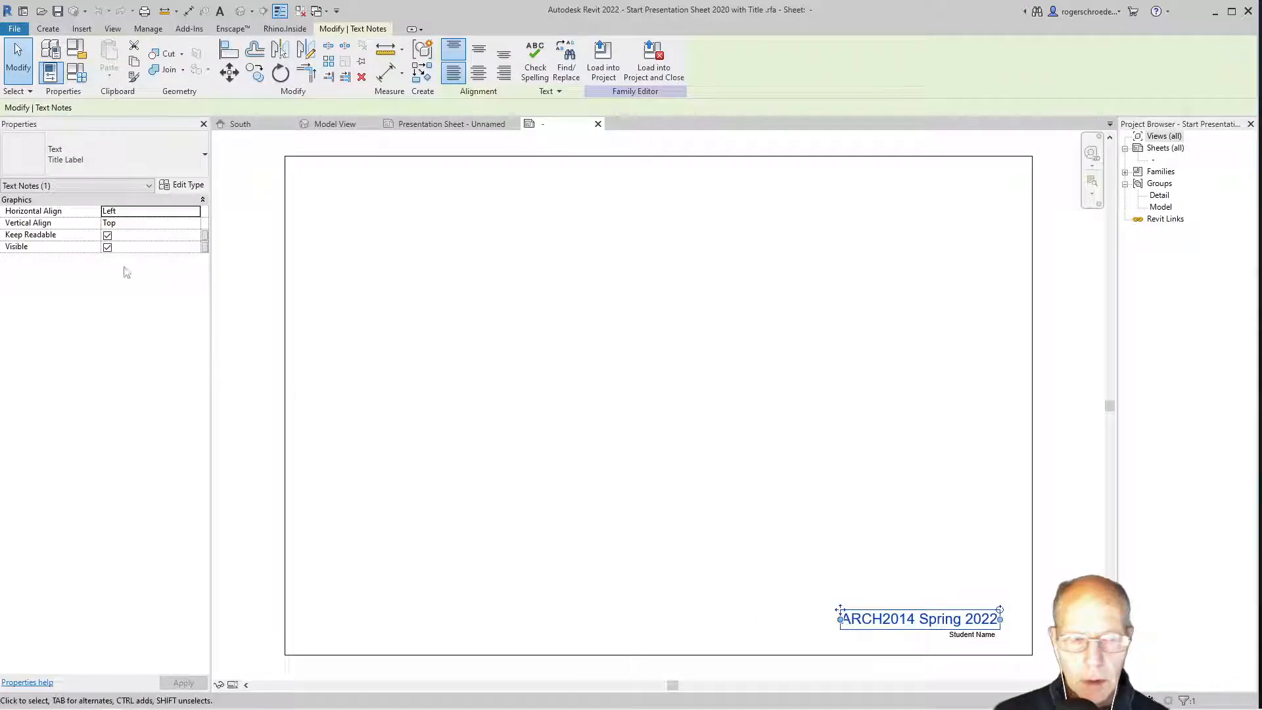
click(183, 186)
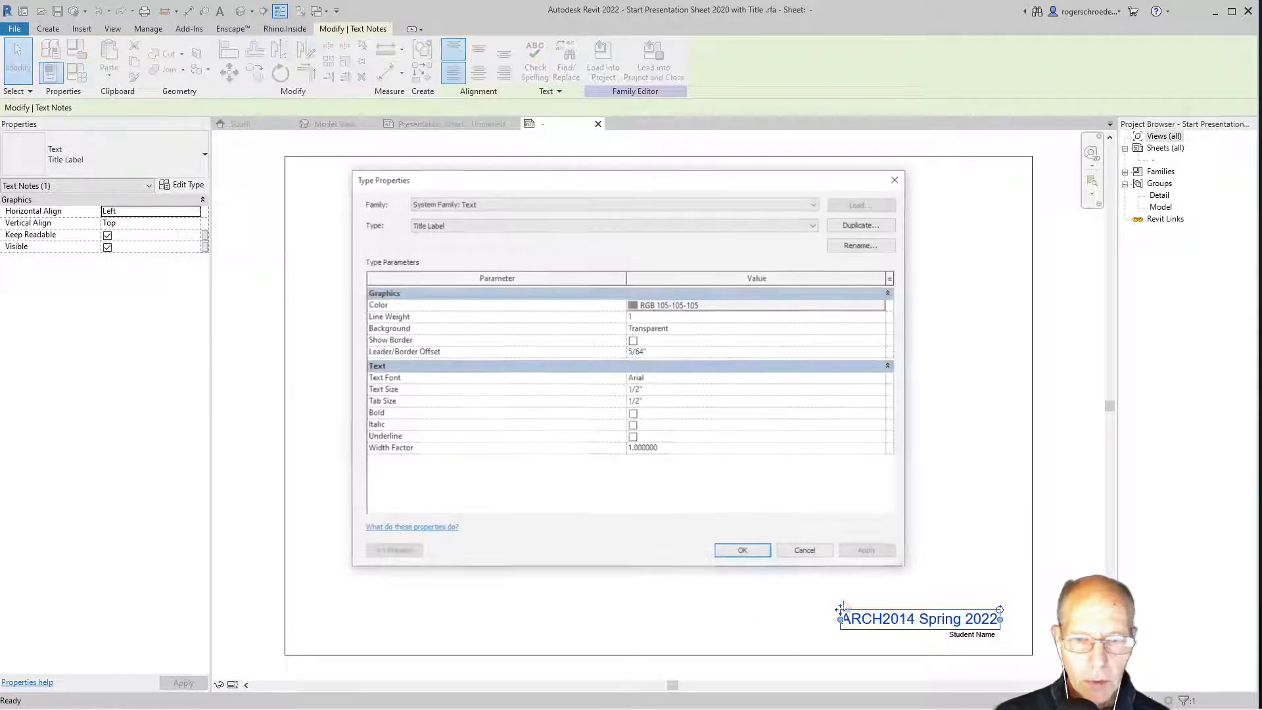
click(877, 305)
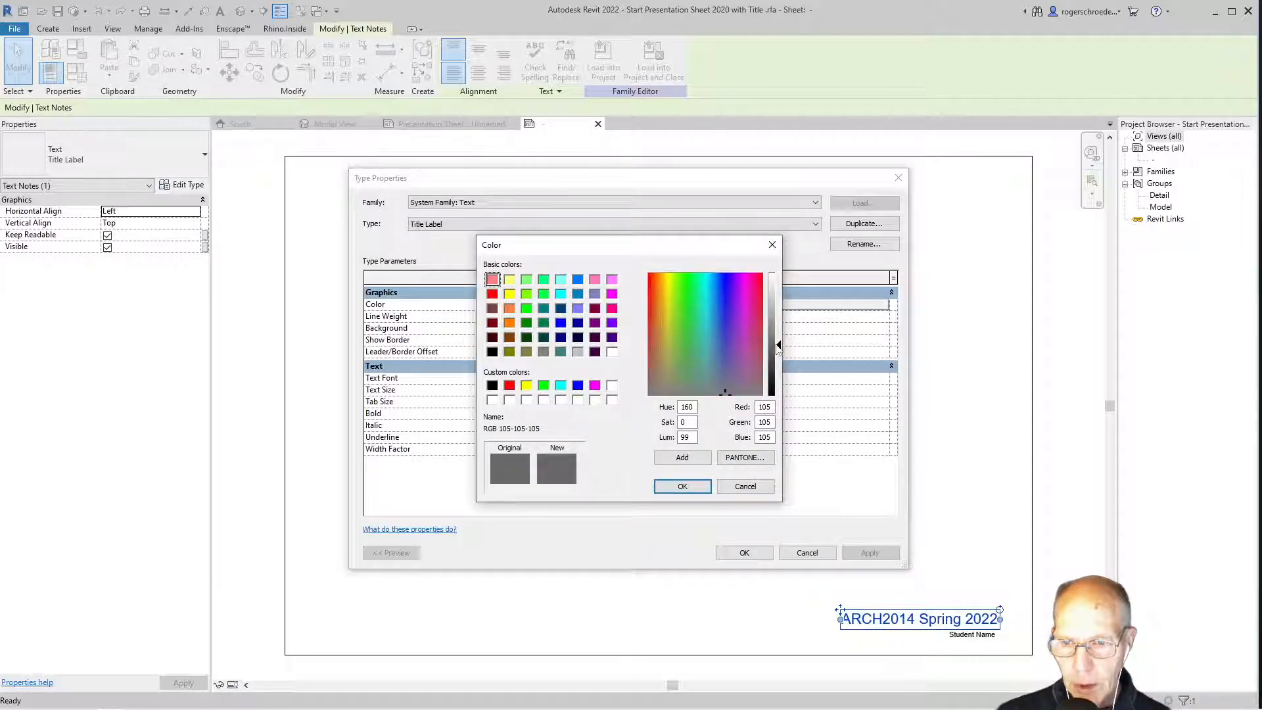
drag(779, 348, 778, 281)
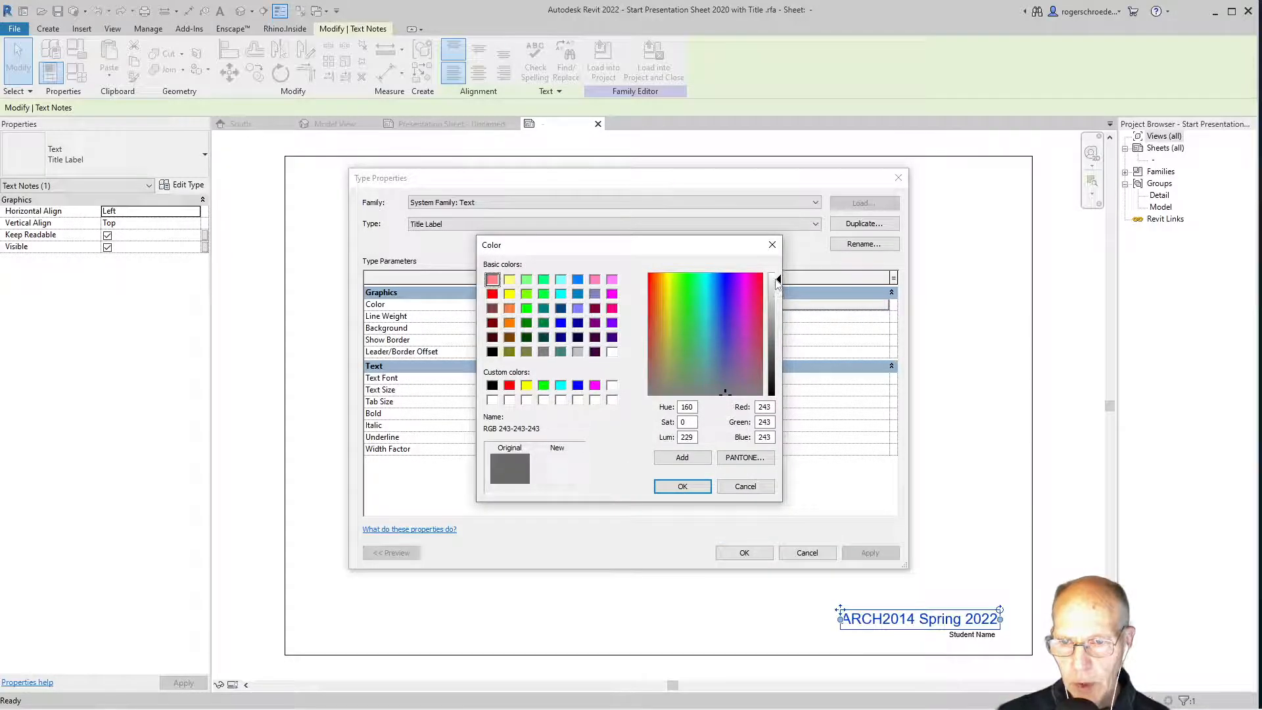
click(682, 487)
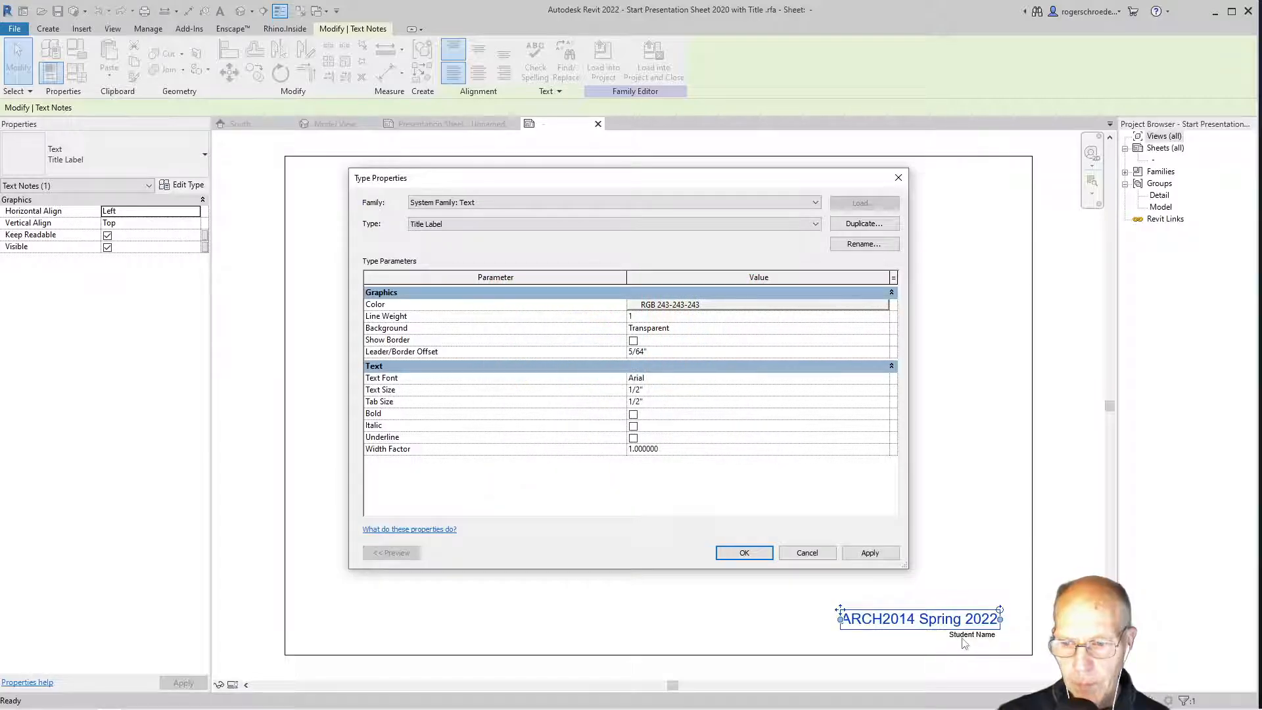
click(744, 553)
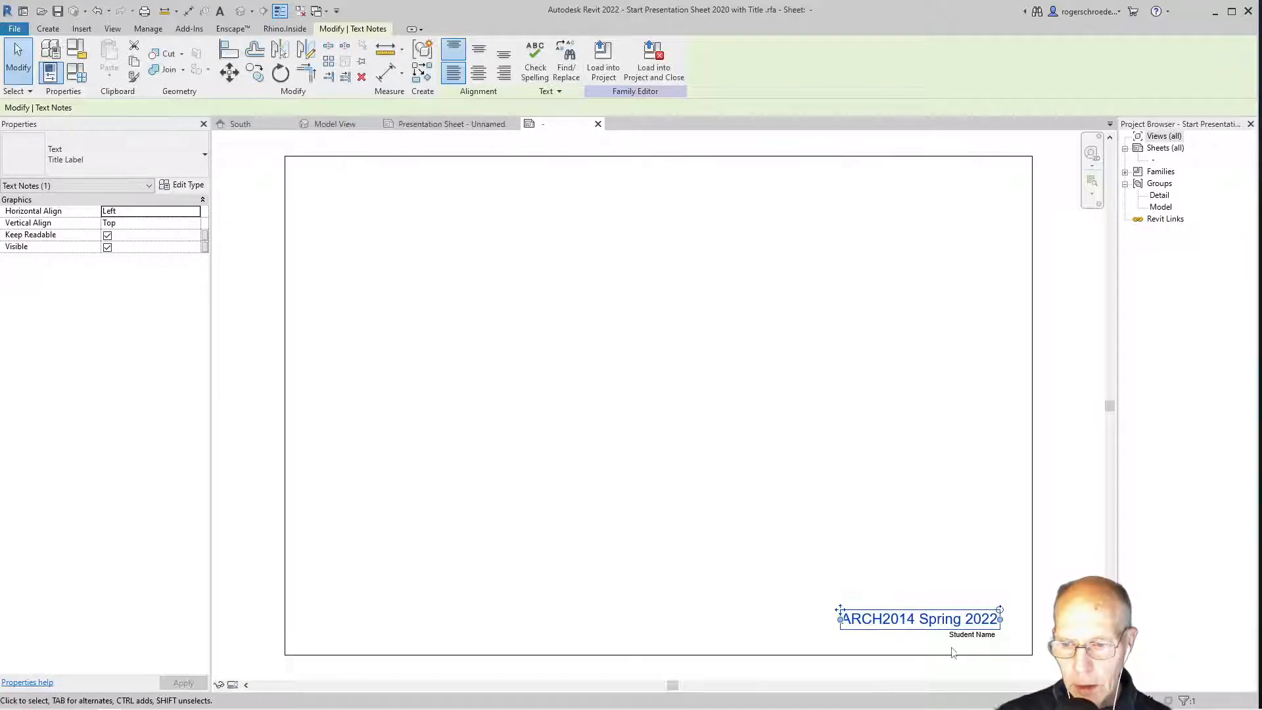
- Change the Text Note 1 type of the "Student Name" note to a light grey colour, RGB 238-238-238
click(955, 636)
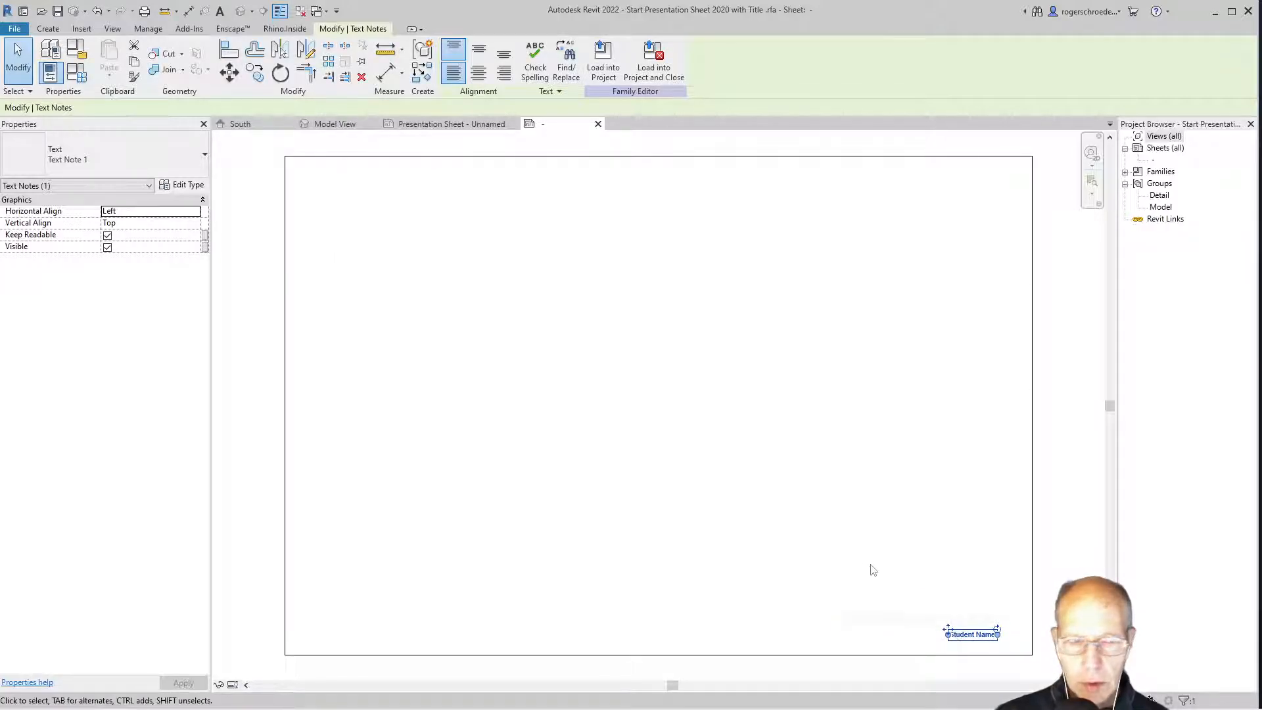
click(189, 186)
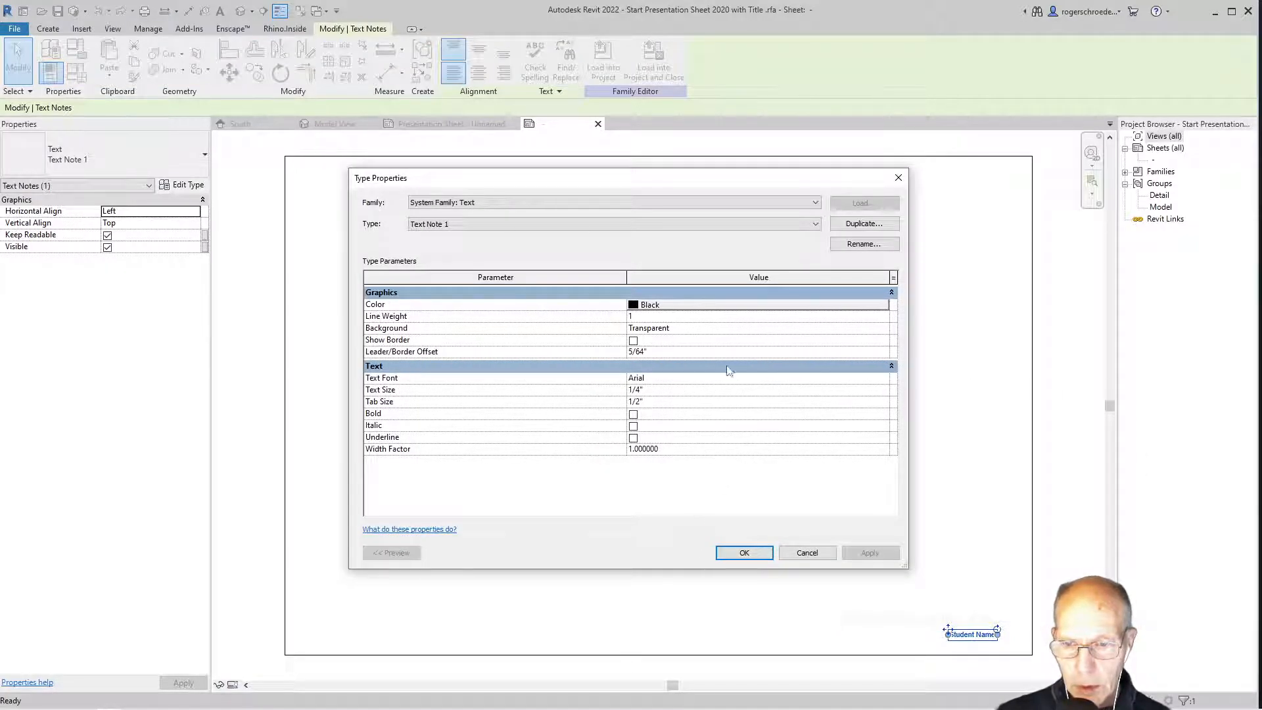
click(708, 306)
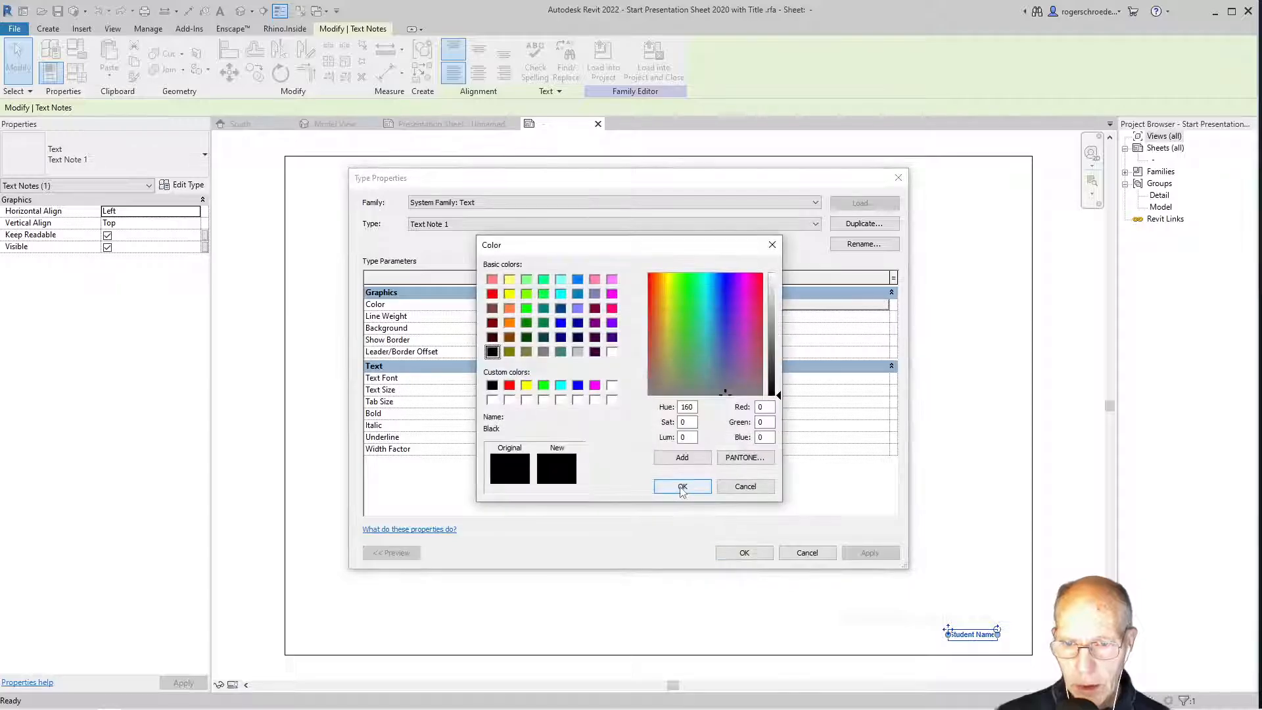
drag(783, 397, 780, 282)
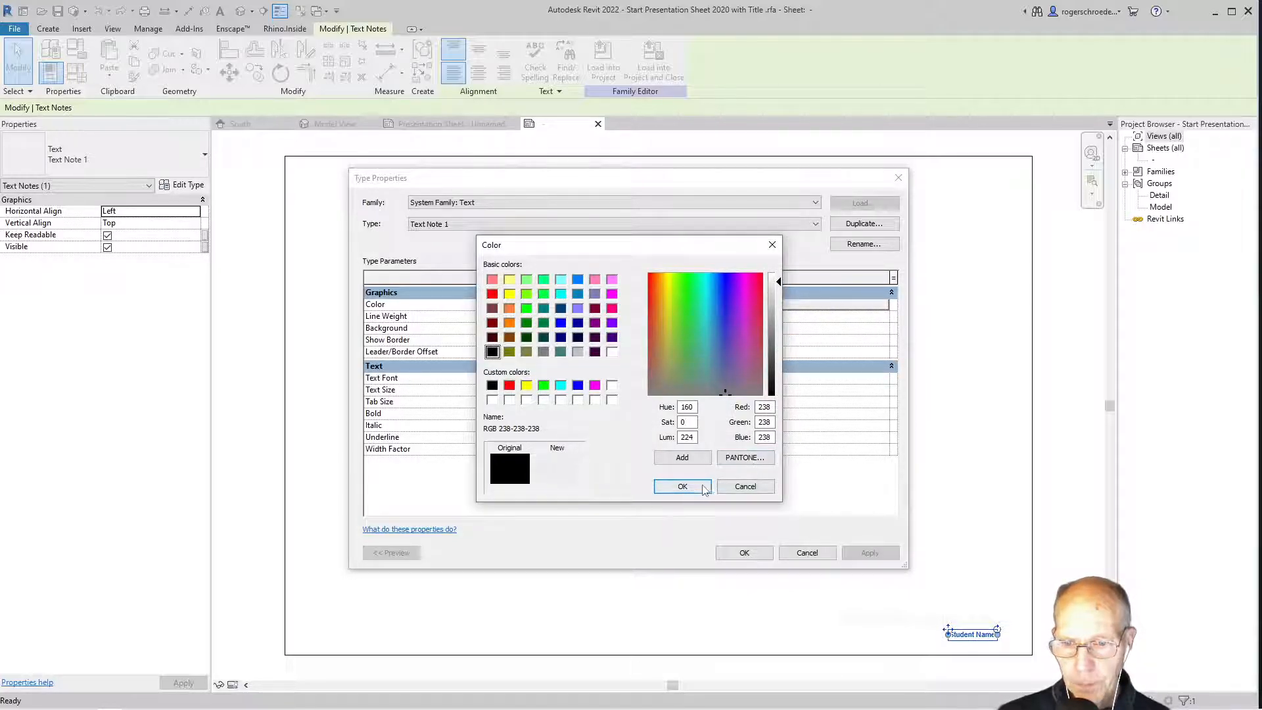
click(682, 487)
click(745, 553)
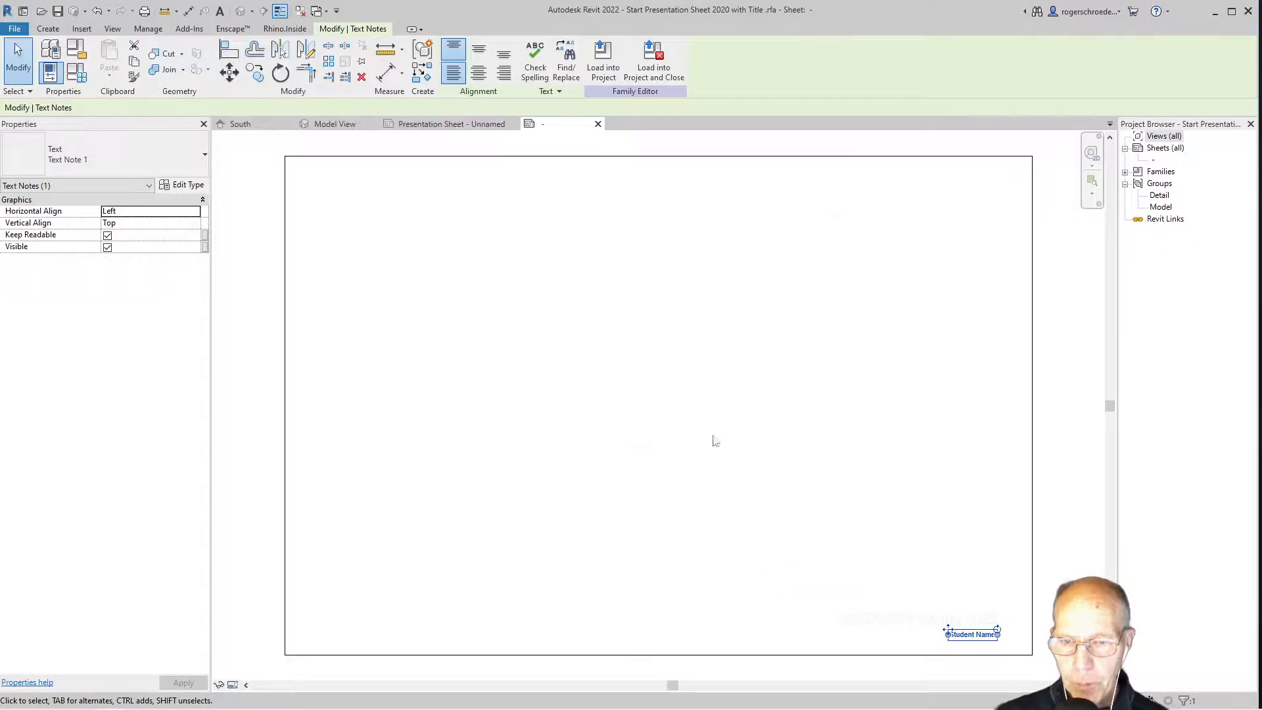
- Load the edited title block into the project, overwriting the existing version, and close the family without saving it
click(602, 64)
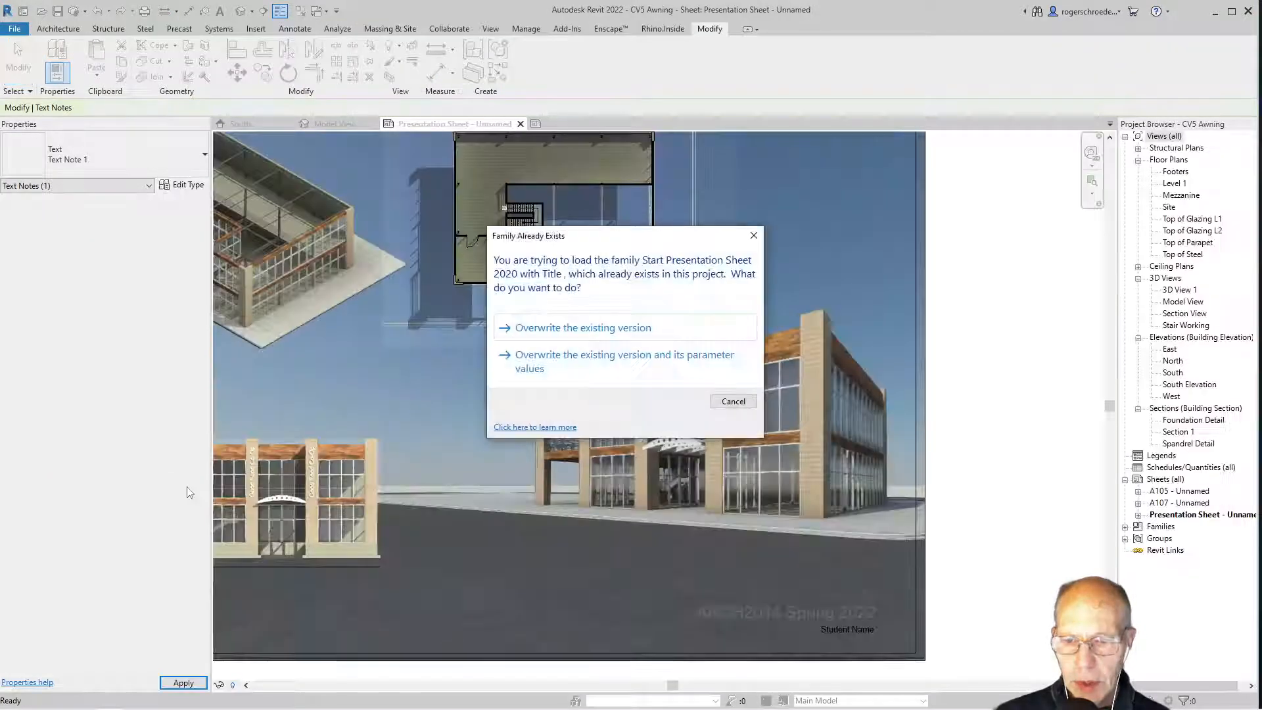
click(538, 329)
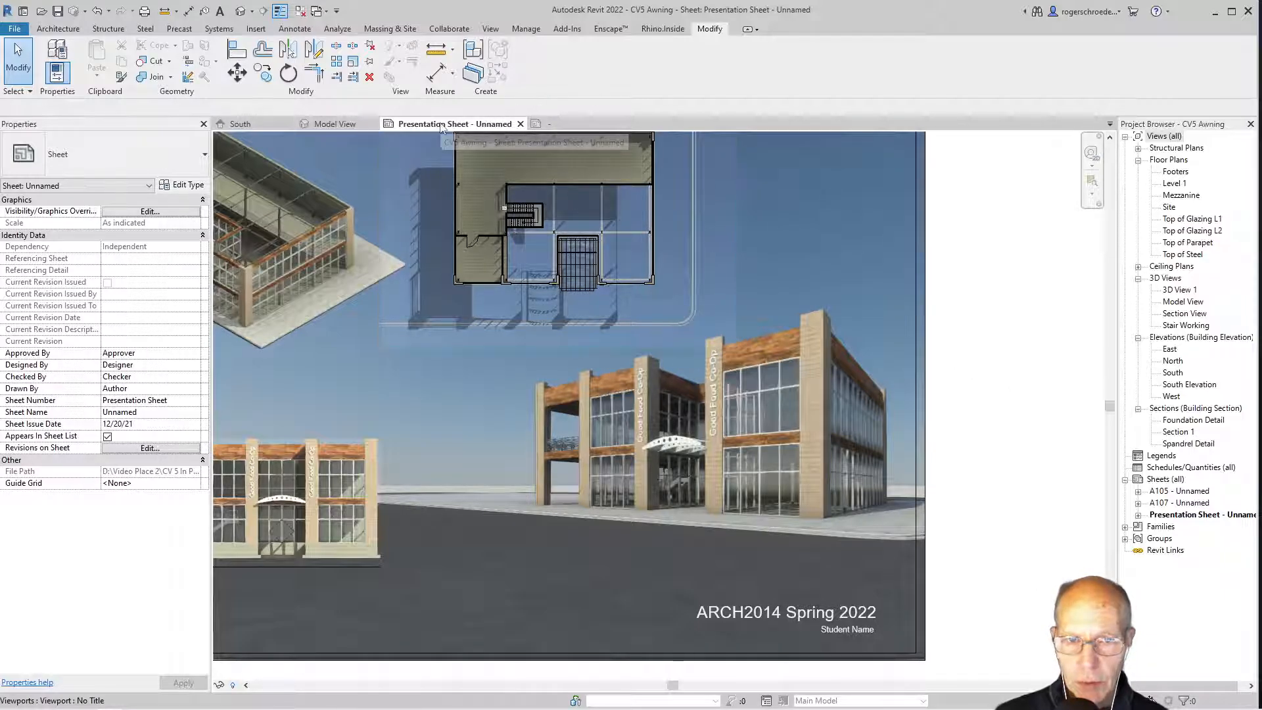
click(546, 124)
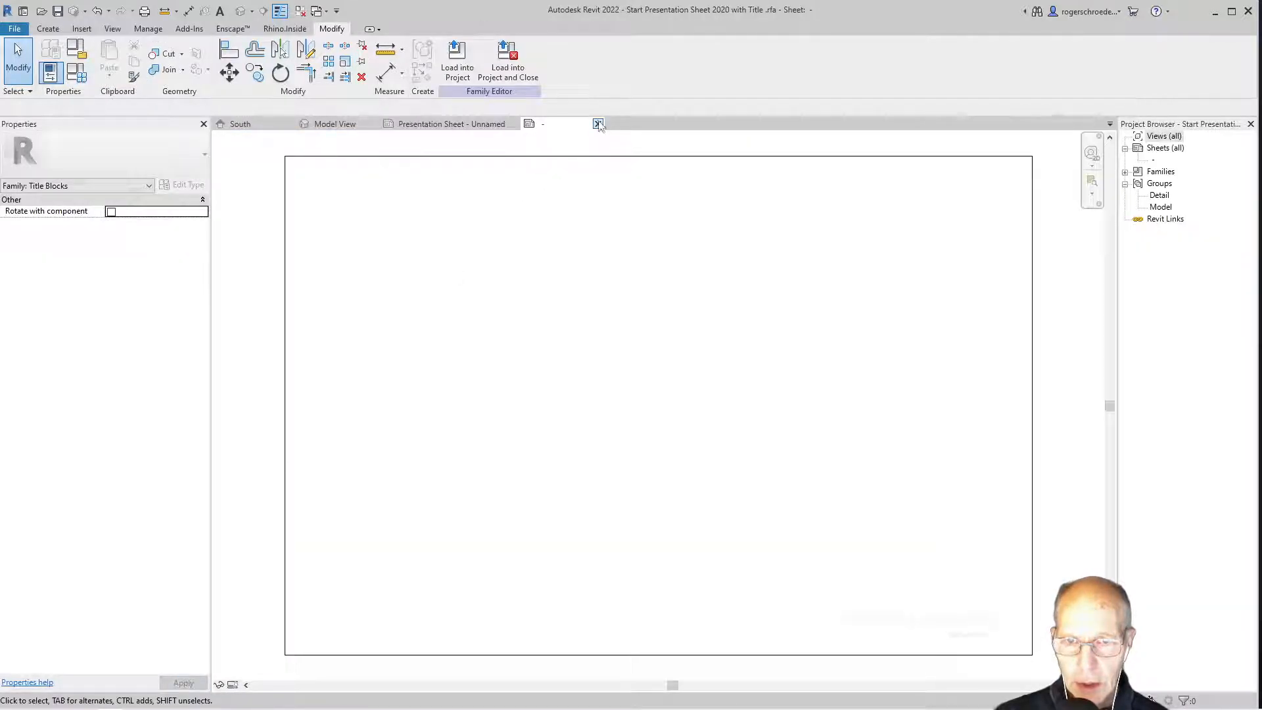
click(599, 124)
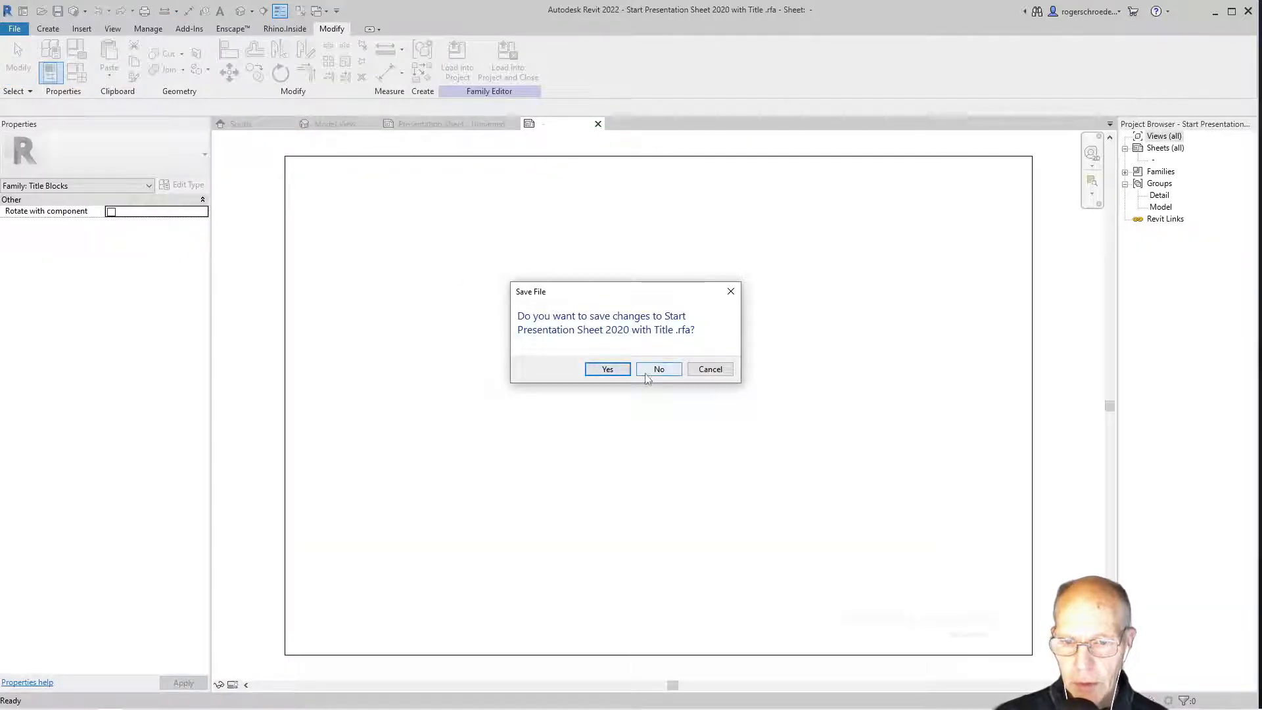
click(658, 370)
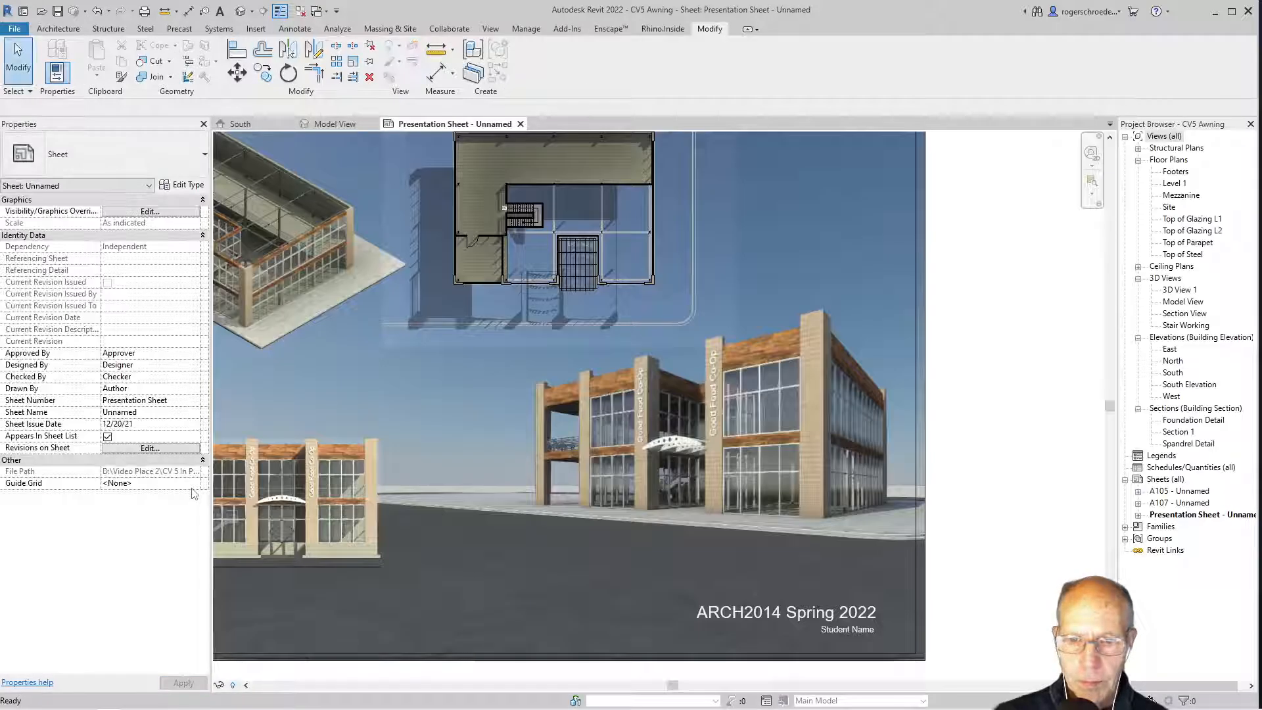
- Open sheets A105 and A107 to examine the views placed on them
scroll(995, 478, down, 2)
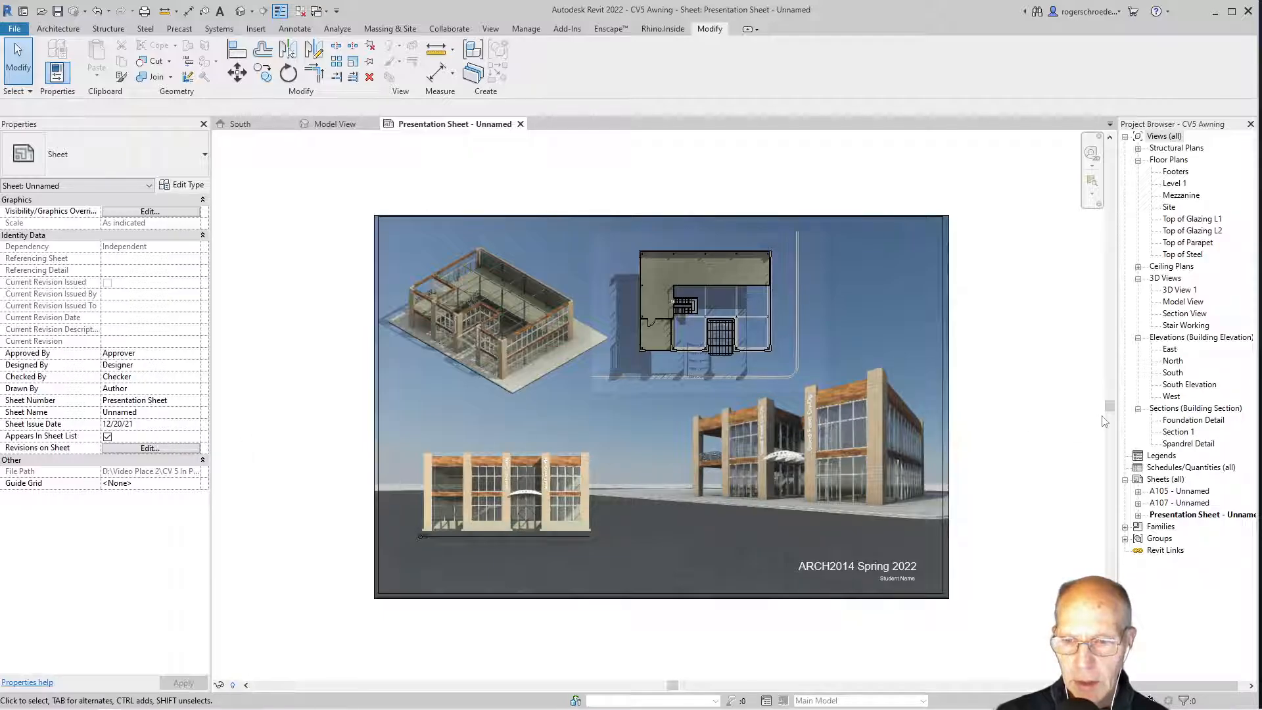
click(1166, 495)
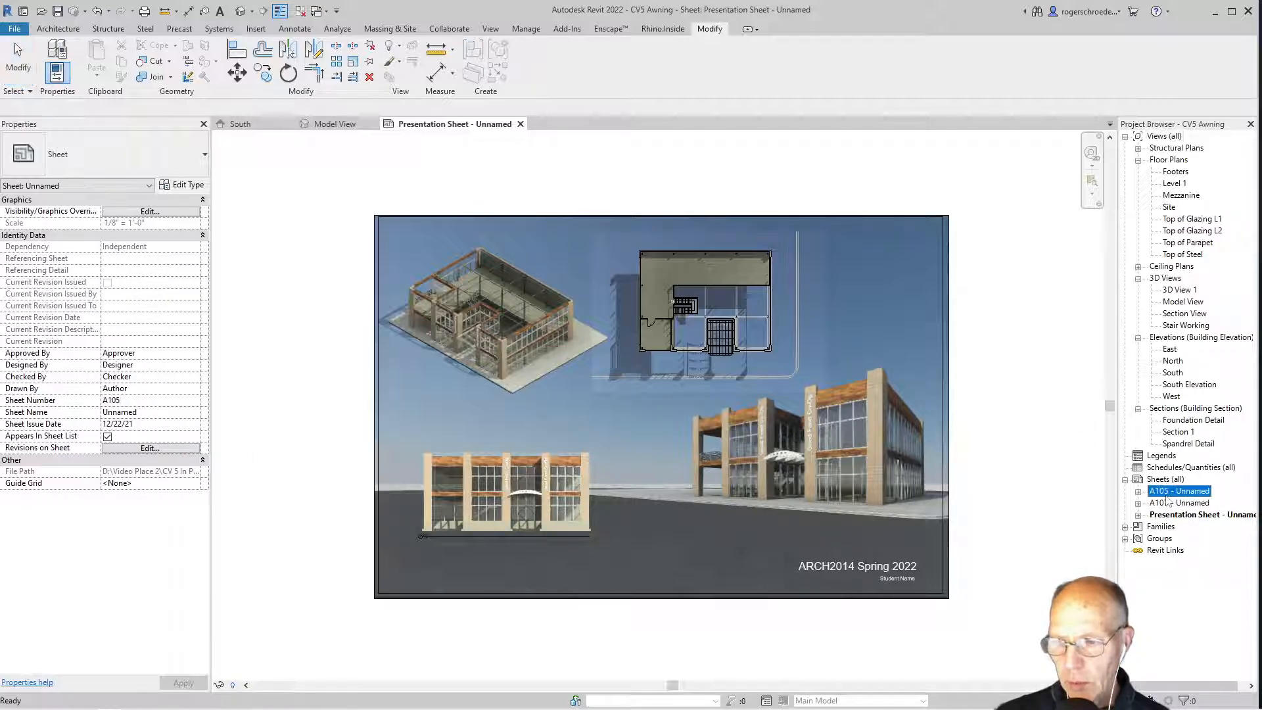
double_click(1163, 495)
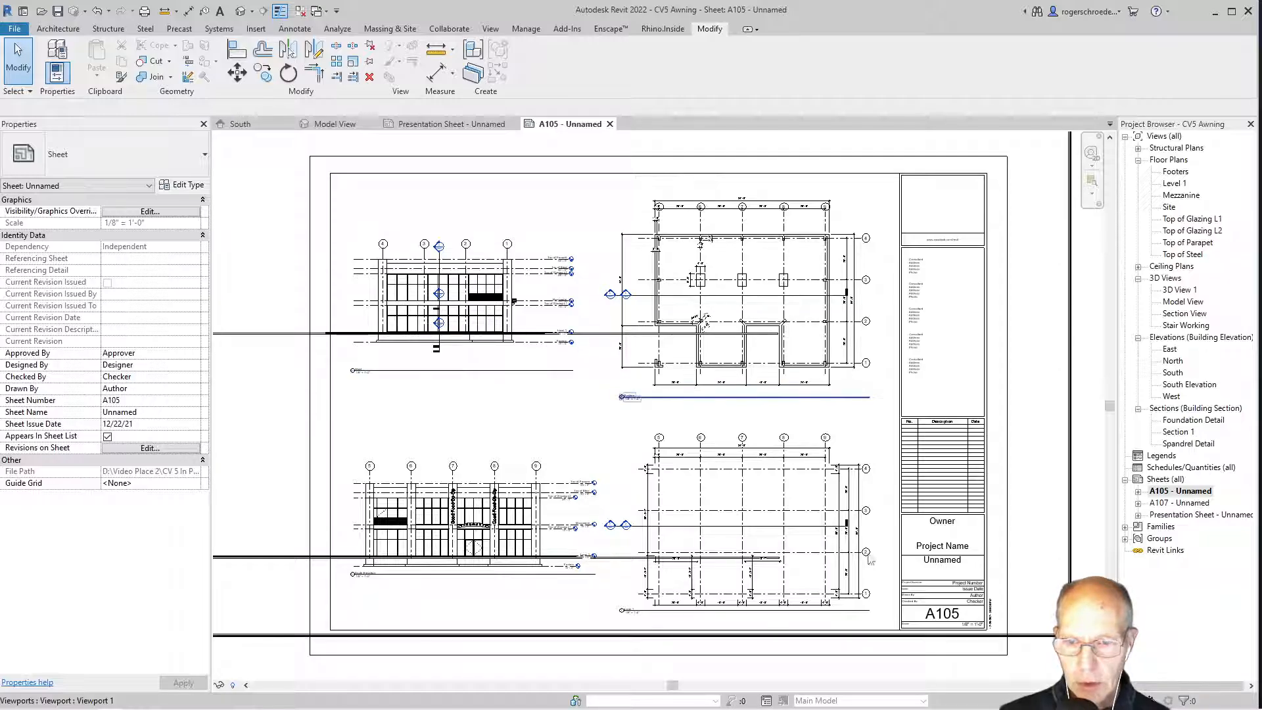
click(1170, 504)
double_click(1169, 503)
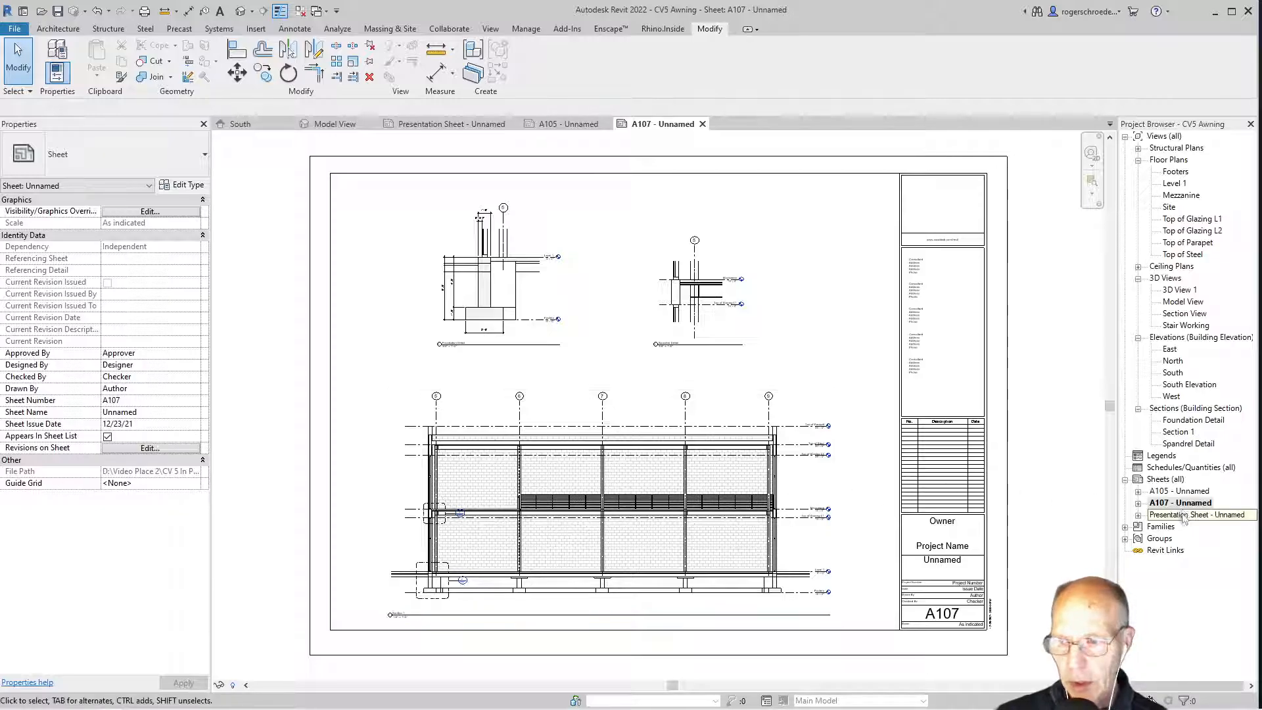
- Return to sheet A105 and activate the West elevation view for editing on the sheet
double_click(1178, 492)
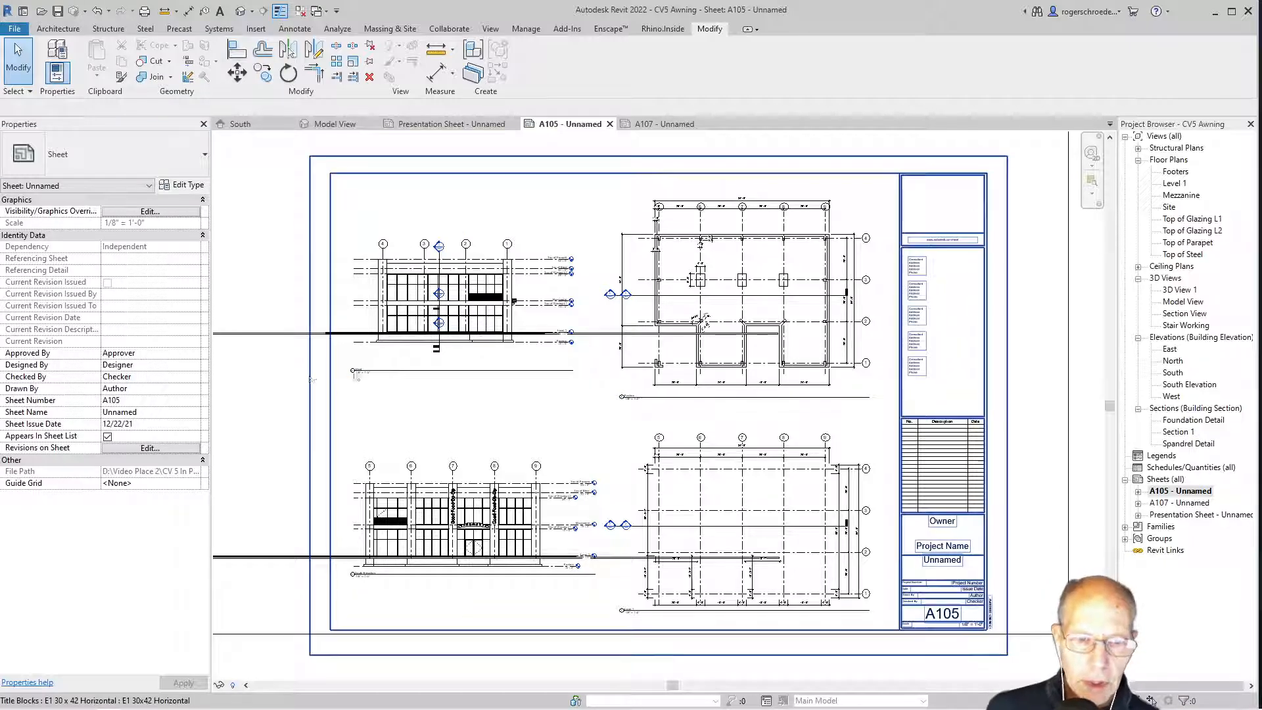
scroll(408, 348, up, 2)
scroll(392, 343, up, 2)
middle_drag(393, 333, 744, 367)
scroll(745, 367, down, 1)
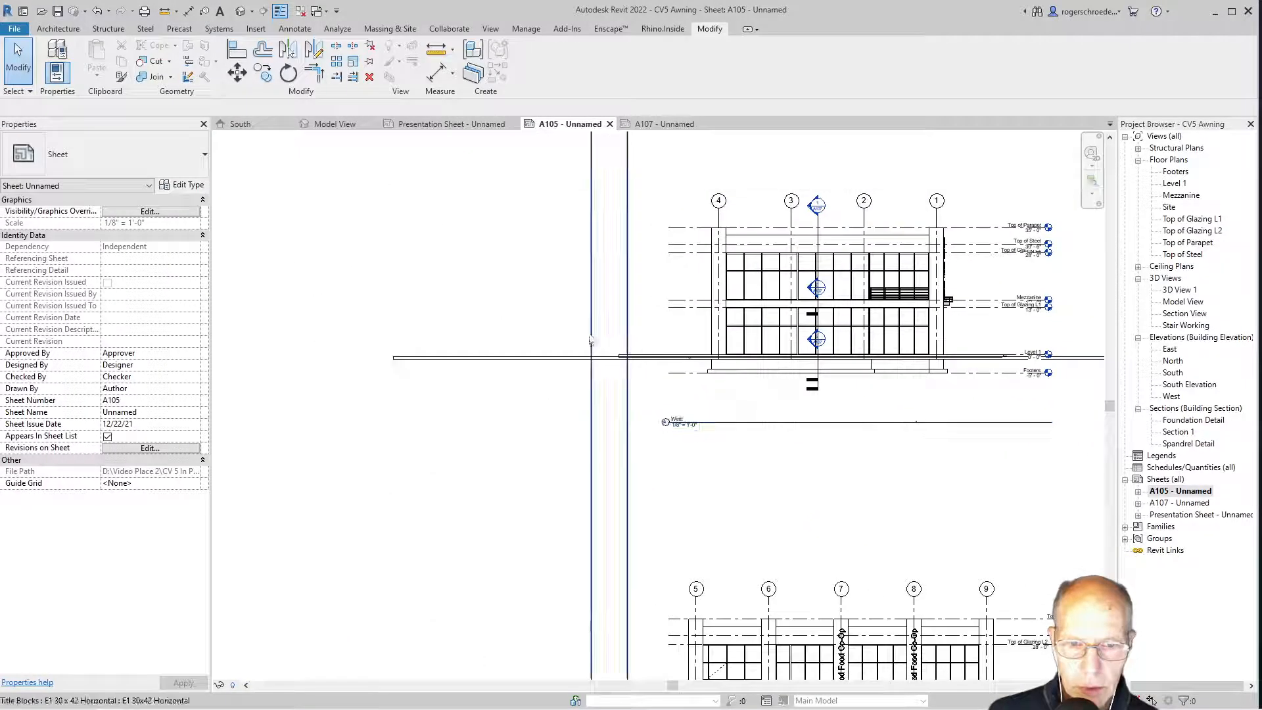
double_click(541, 359)
- Hide the Road floor element in the West elevation
click(541, 359)
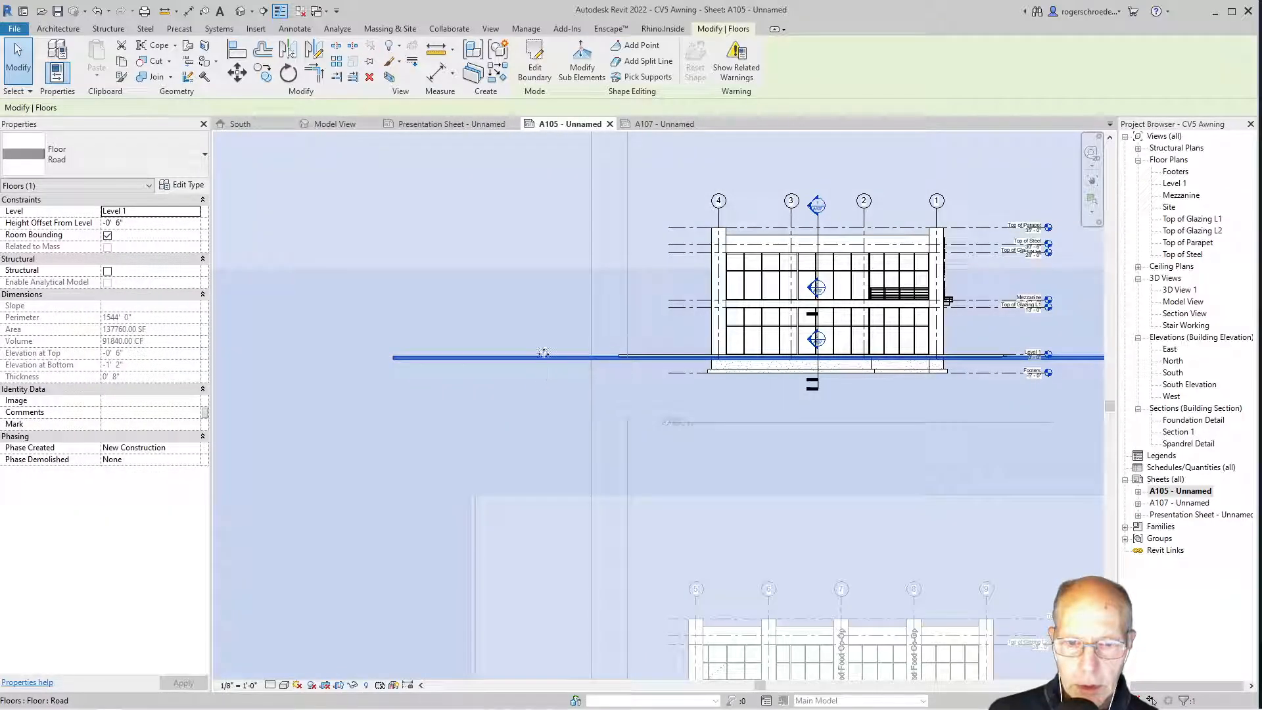
right_click(543, 359)
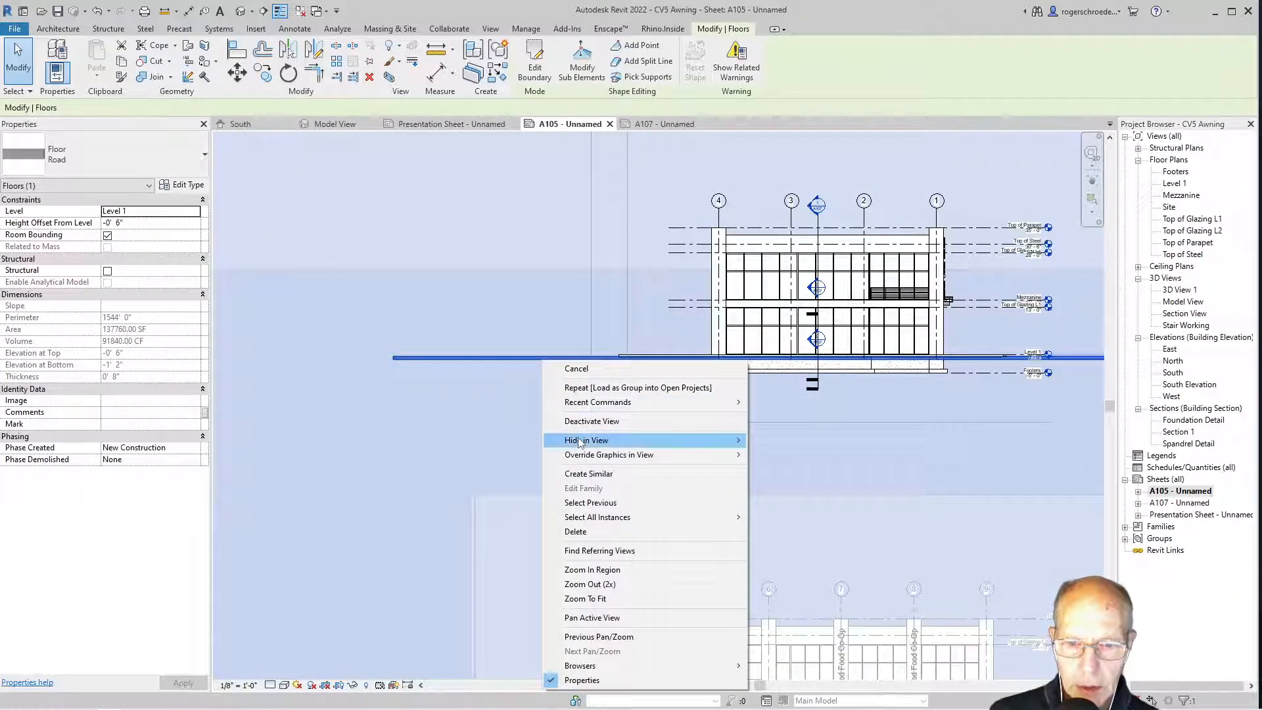
mouse_move(658, 454)
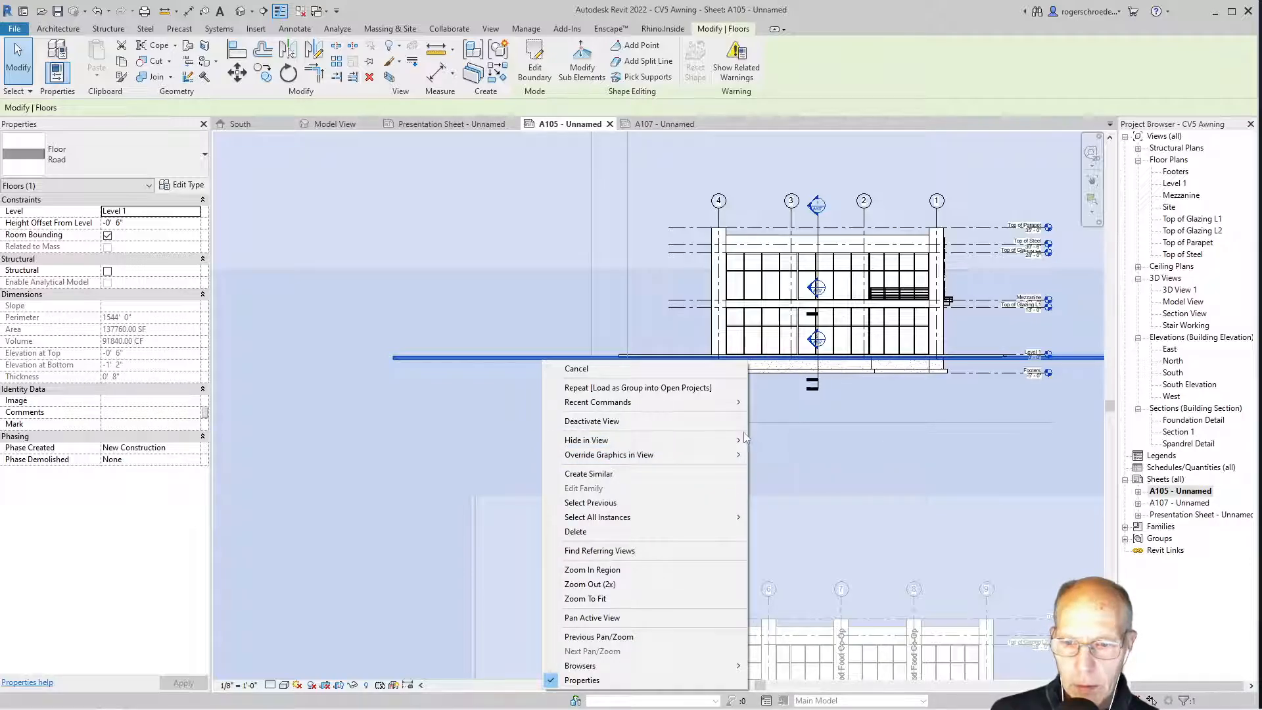
click(778, 439)
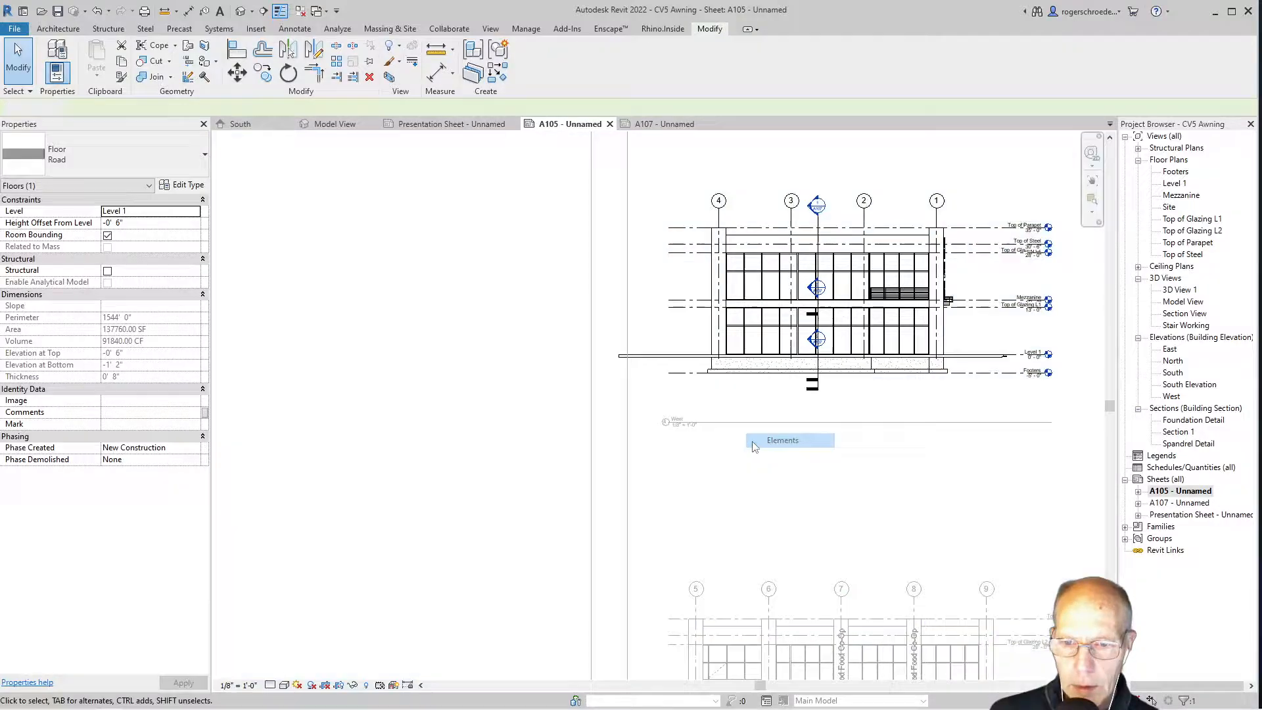
- Hide the Sidewalk Pavers floor element in the West elevation
click(666, 360)
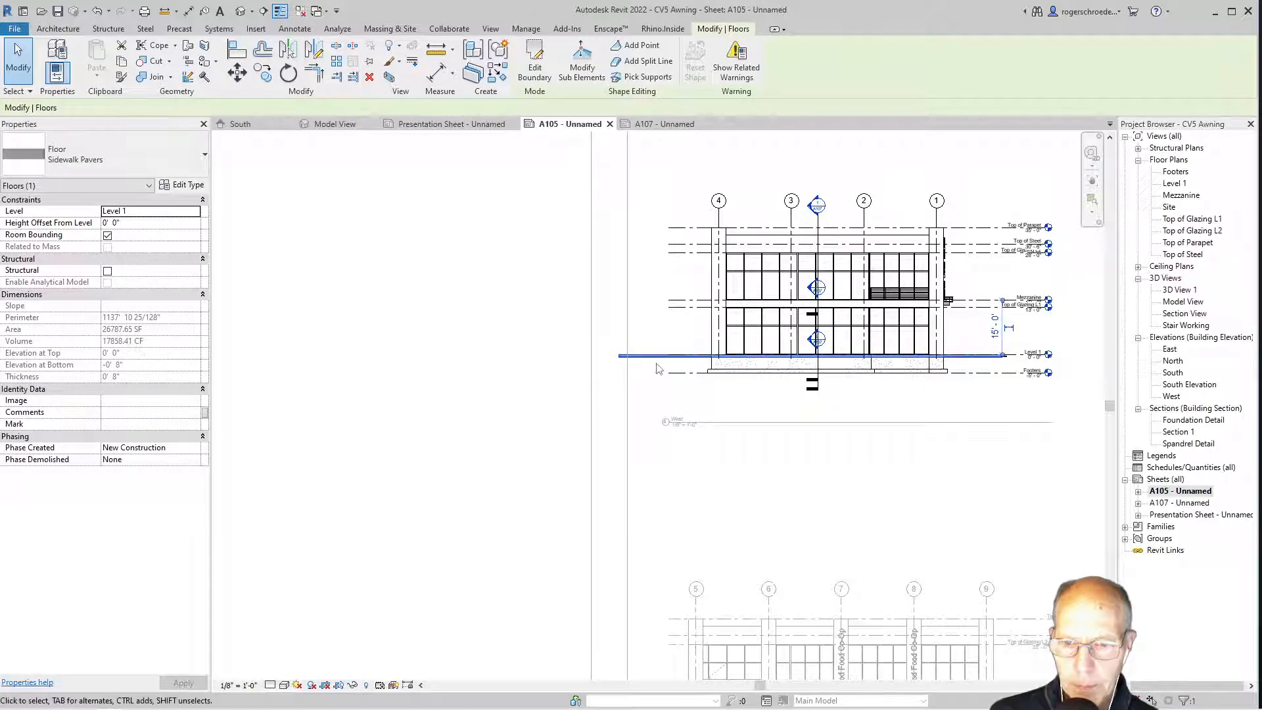
right_click(664, 363)
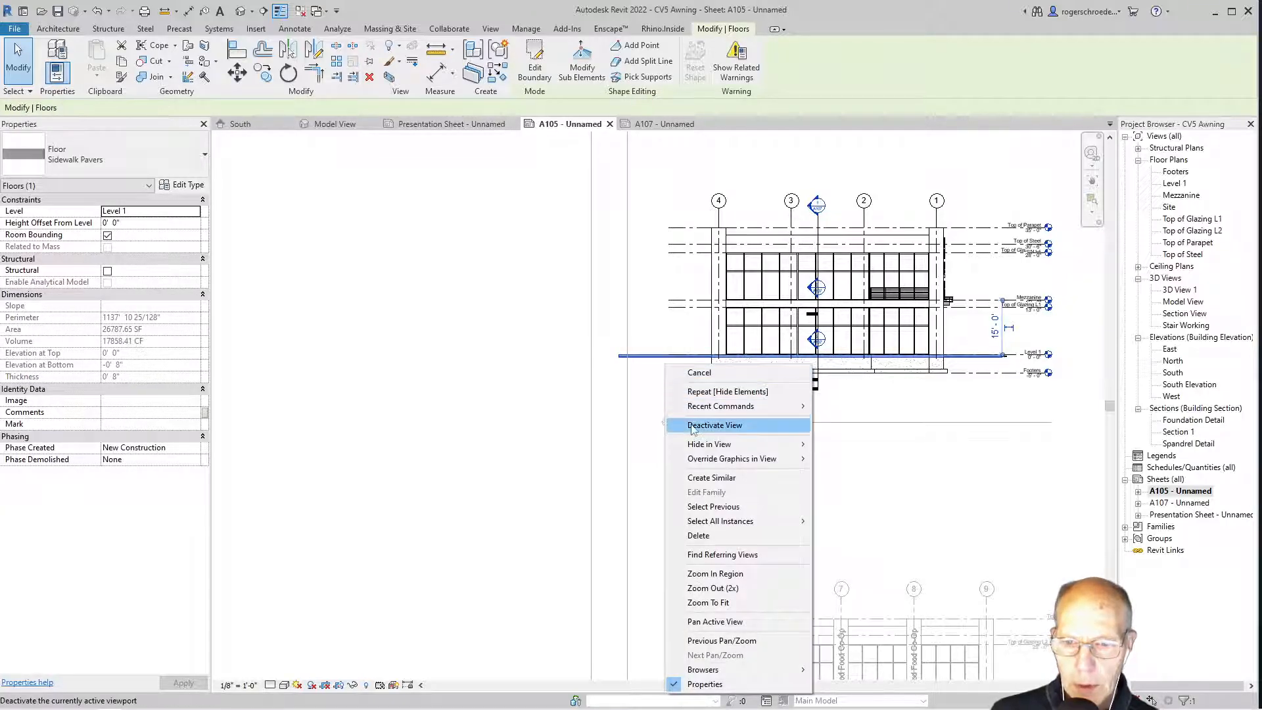
mouse_move(696, 445)
click(844, 444)
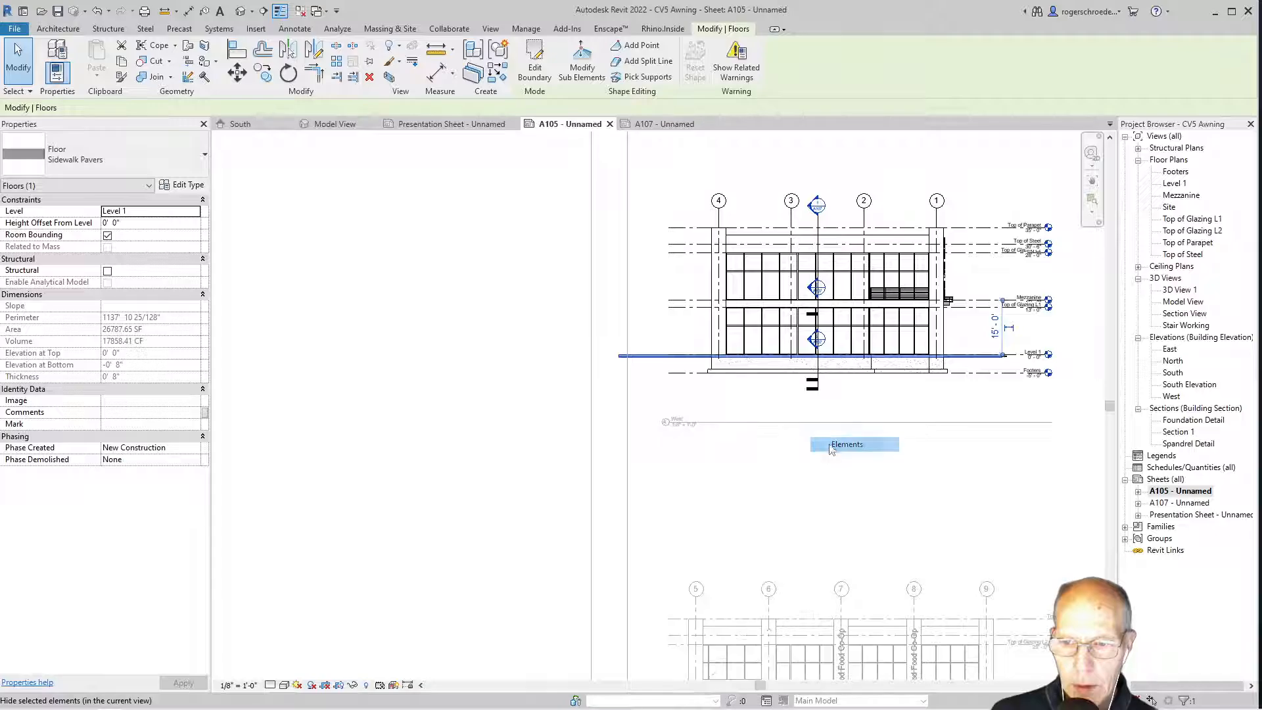
- Hide the Curb slab edge element in the West elevation
click(693, 358)
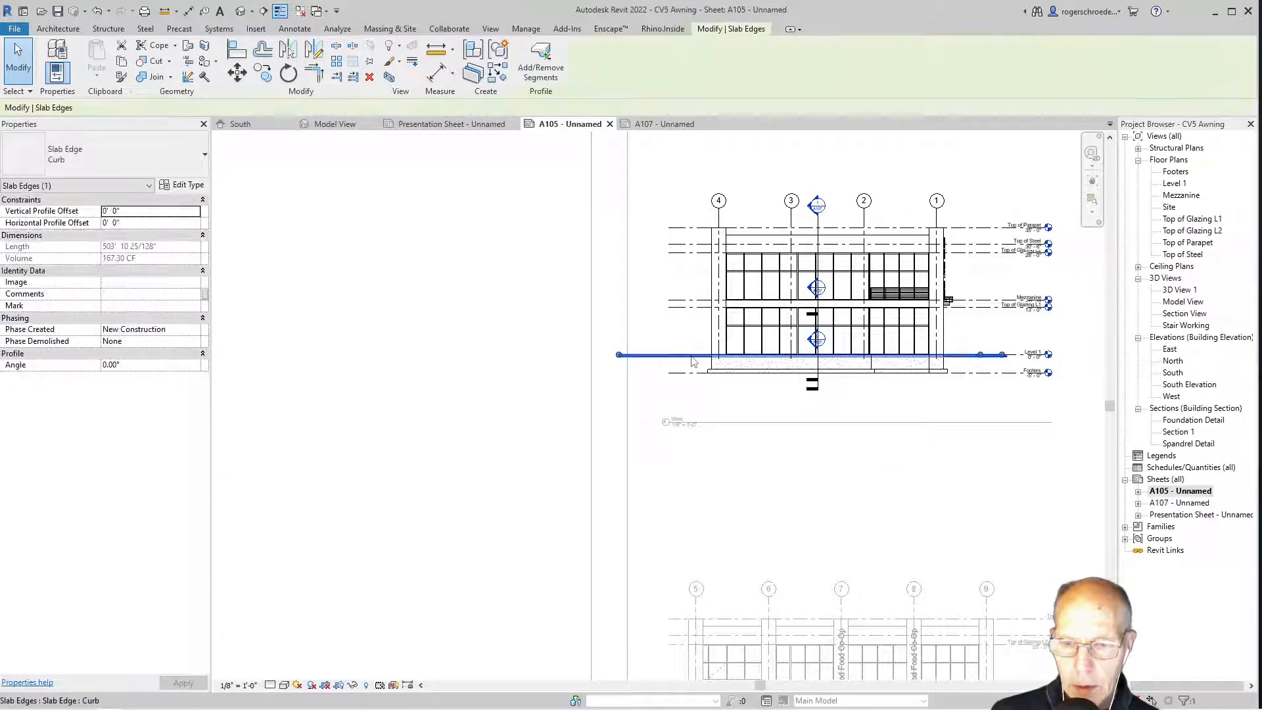
right_click(693, 363)
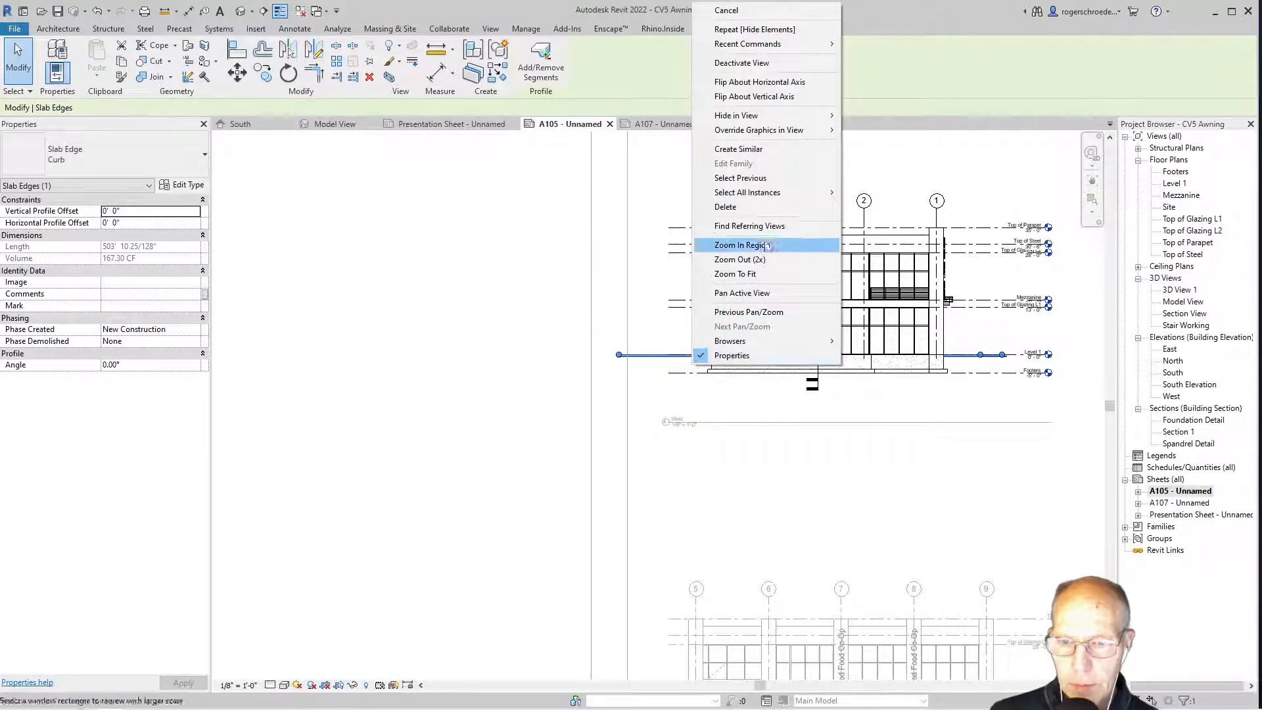
mouse_move(776, 117)
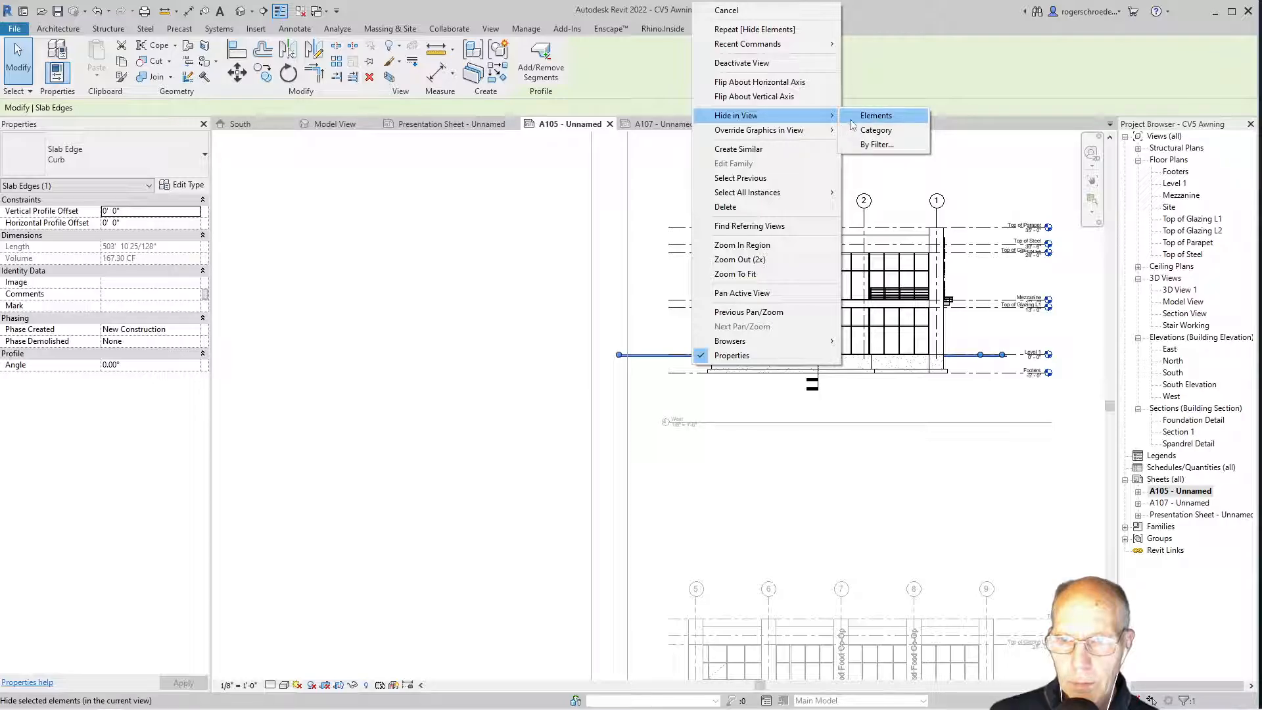
click(854, 117)
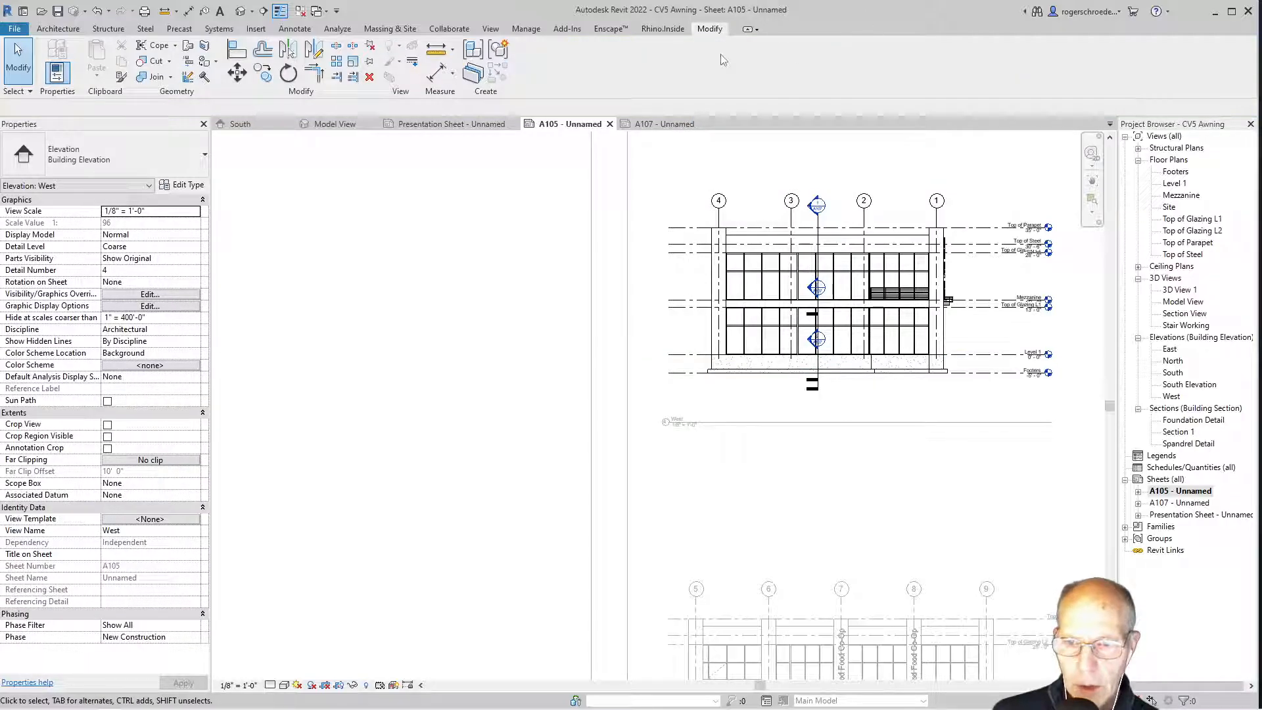
- Deactivate the West elevation view and save the project
right_click(849, 300)
click(898, 364)
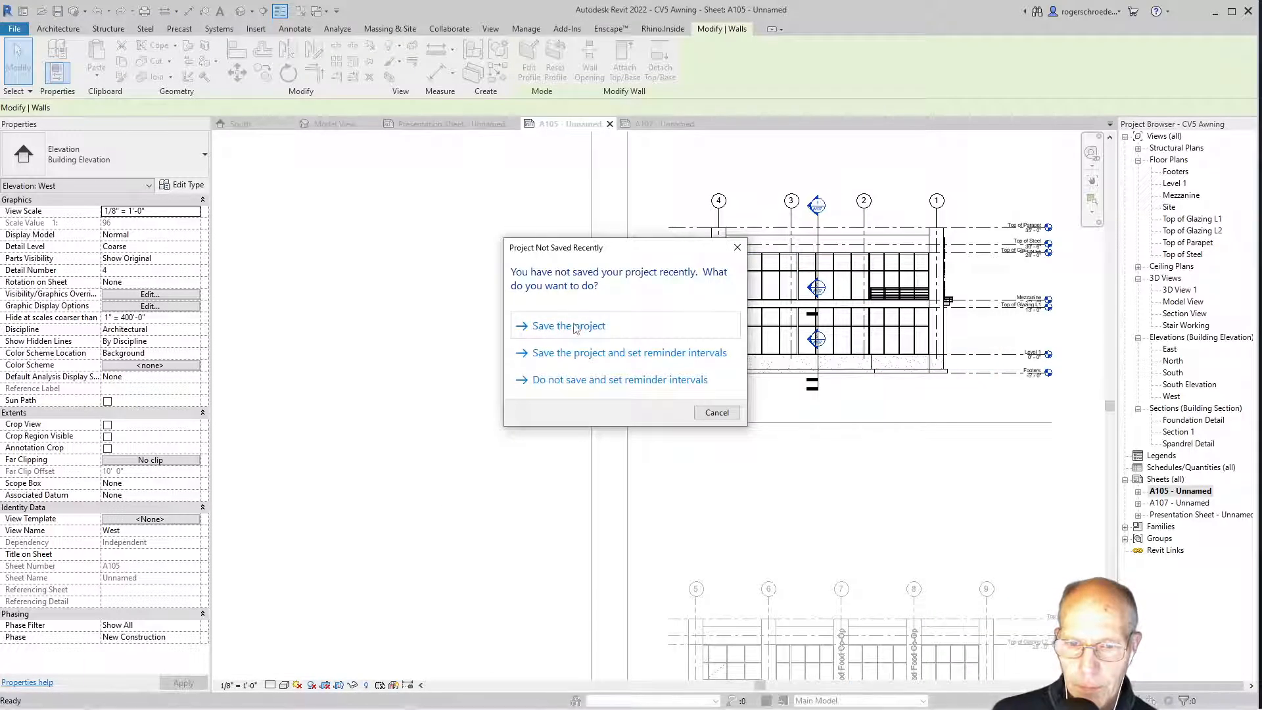
click(574, 327)
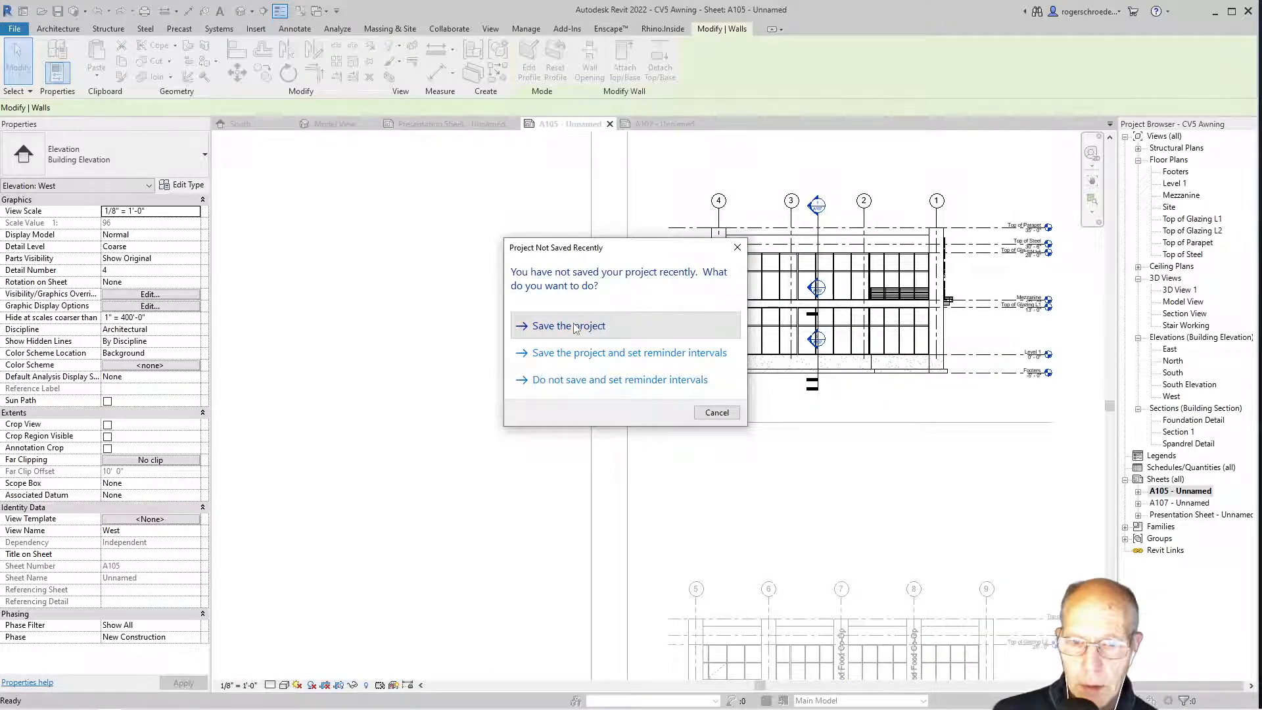
click(517, 326)
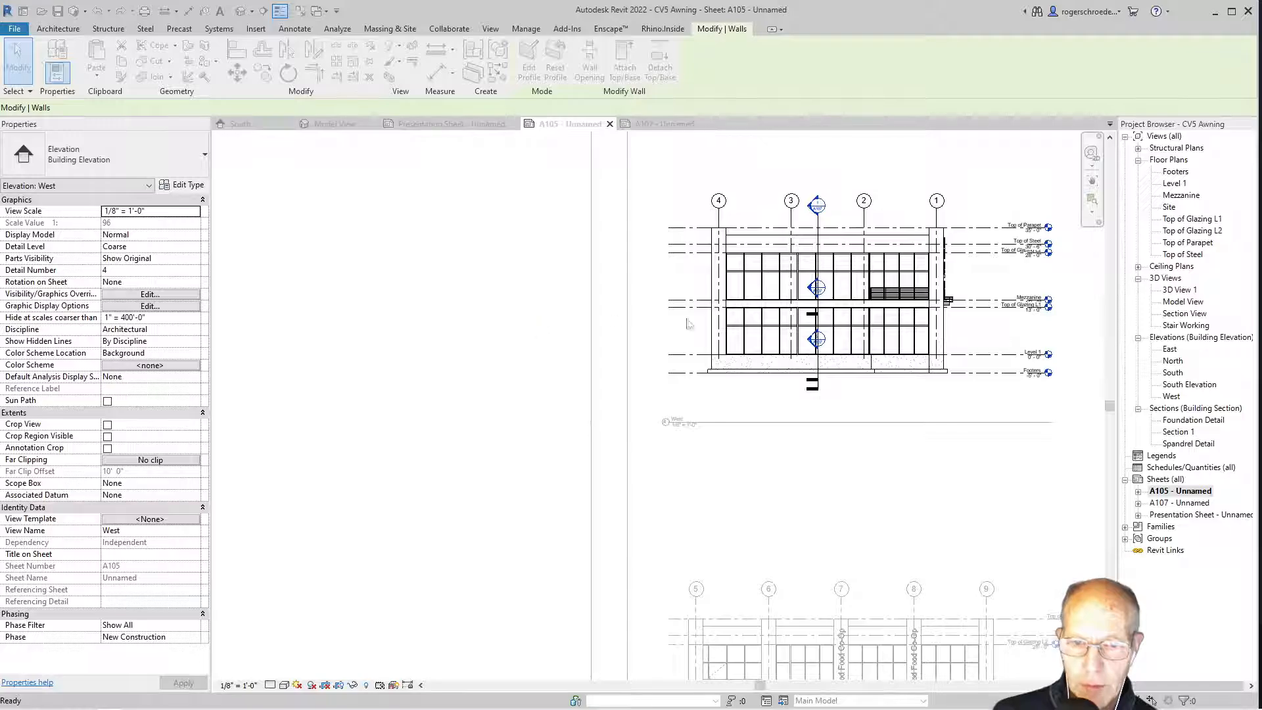
- Activate the South Elevation view on sheet A105 and hide its Road floor element
double_click(811, 539)
scroll(809, 537, down, 2)
middle_drag(802, 538, 662, 376)
double_click(509, 495)
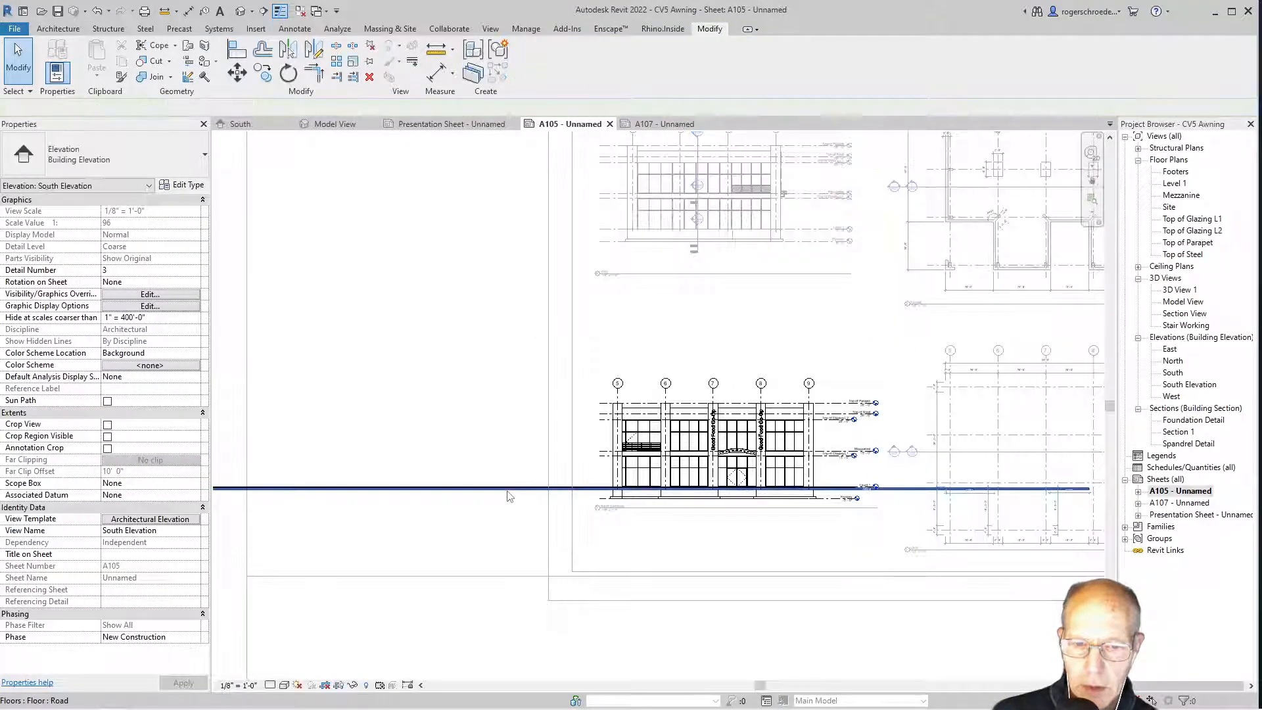
click(507, 490)
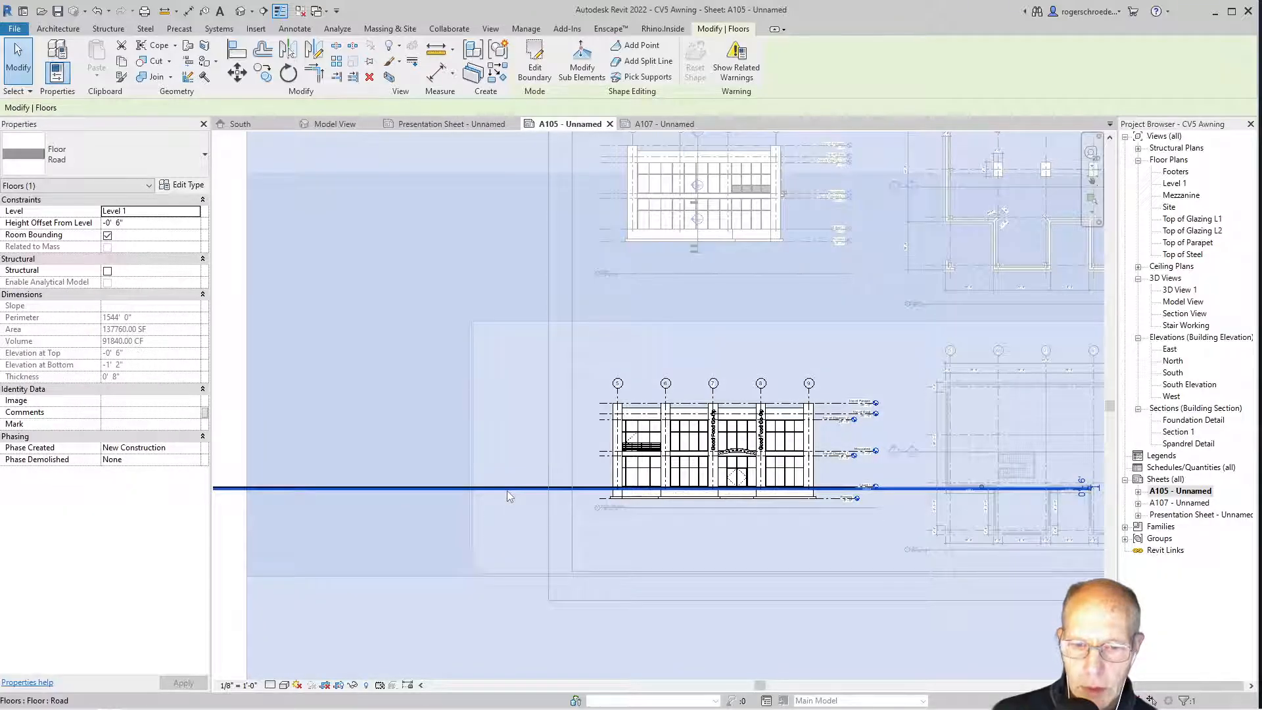
right_click(507, 491)
mouse_move(564, 242)
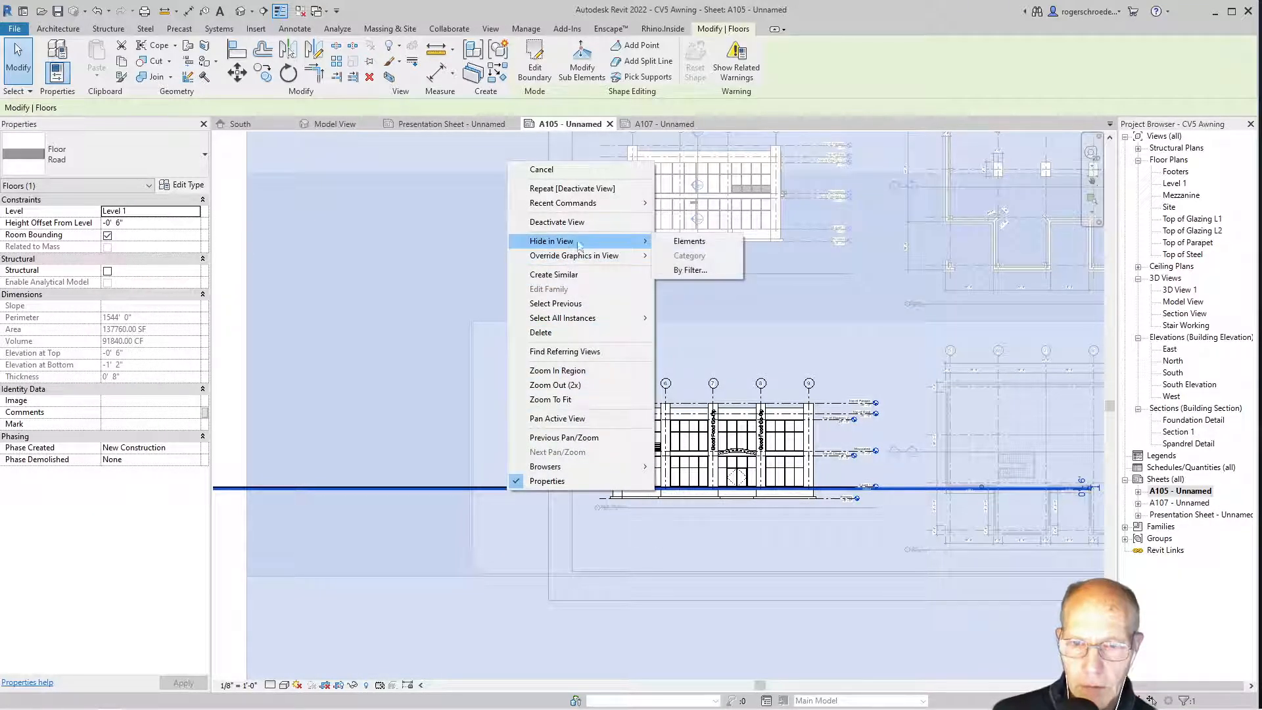
click(687, 241)
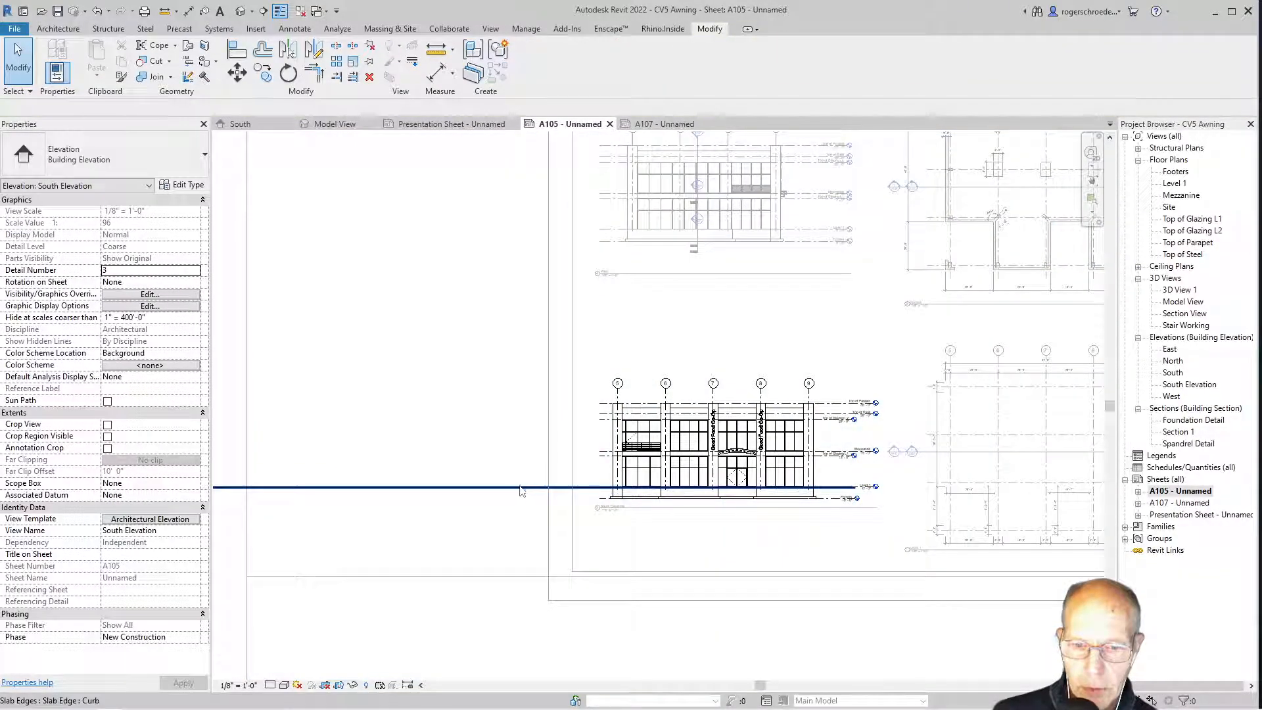
- Hide the Curb slab edge element in the South Elevation
click(520, 490)
right_click(520, 490)
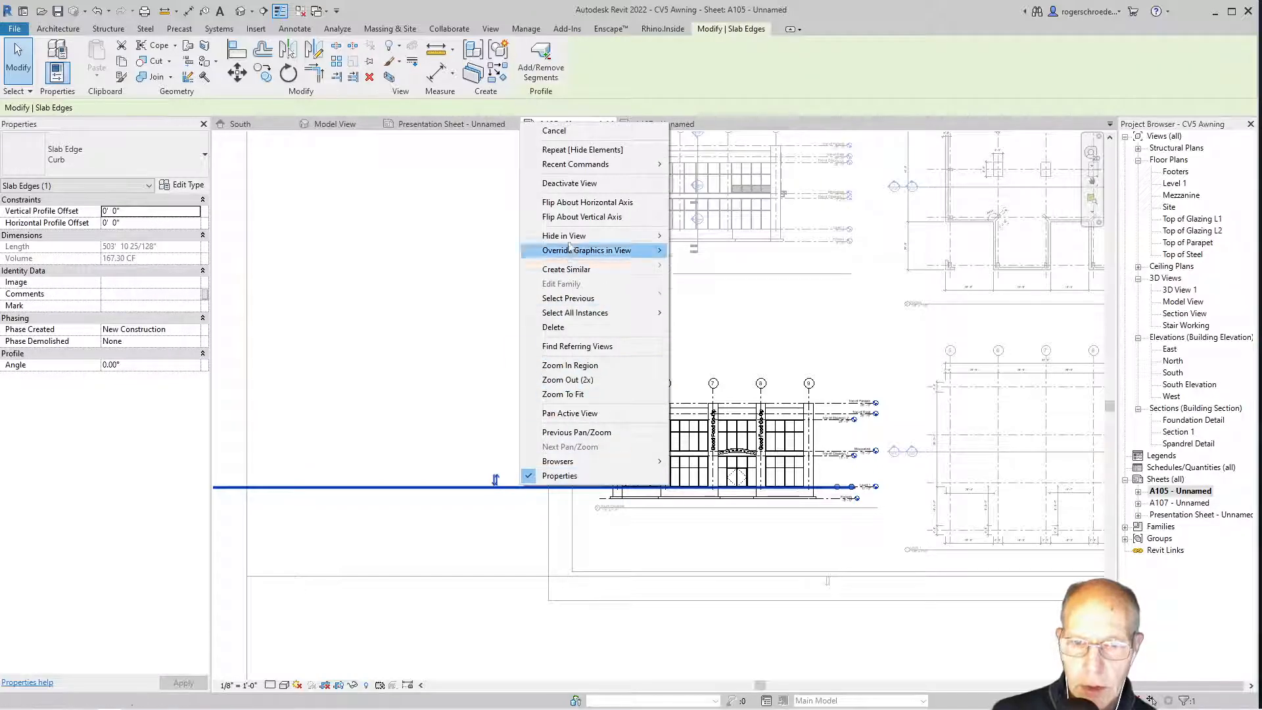
click(579, 184)
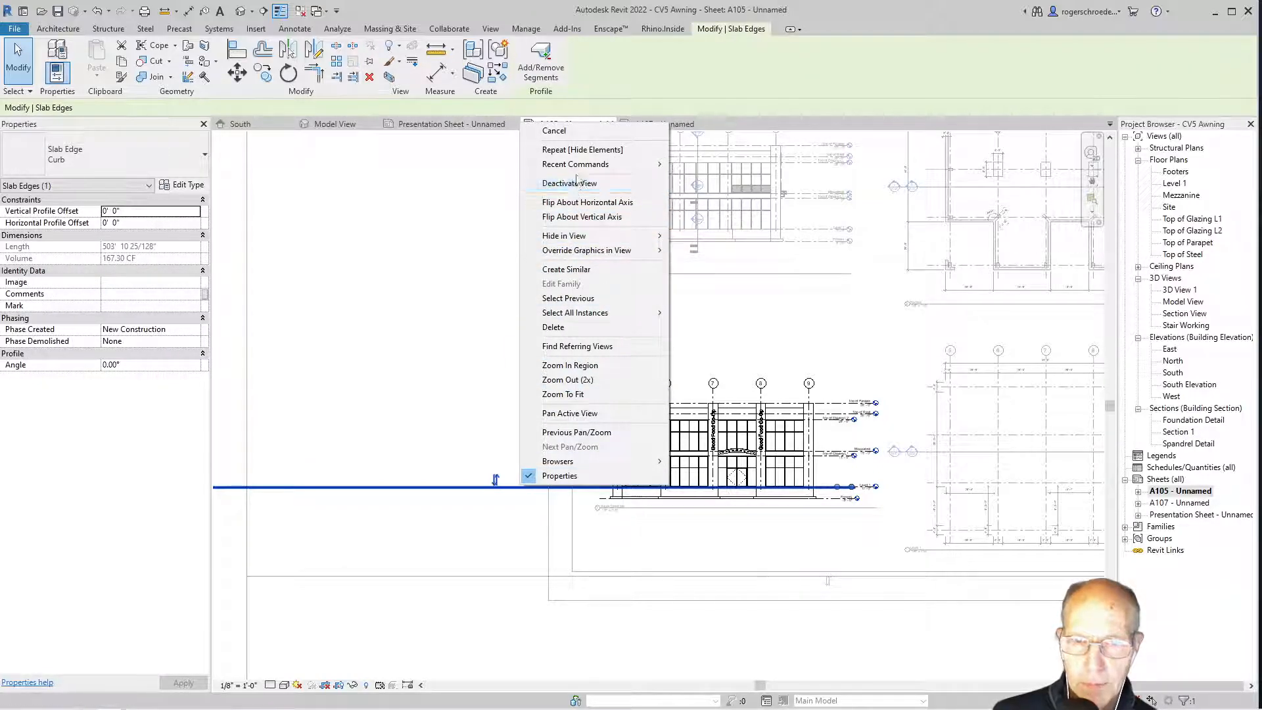
mouse_move(592, 235)
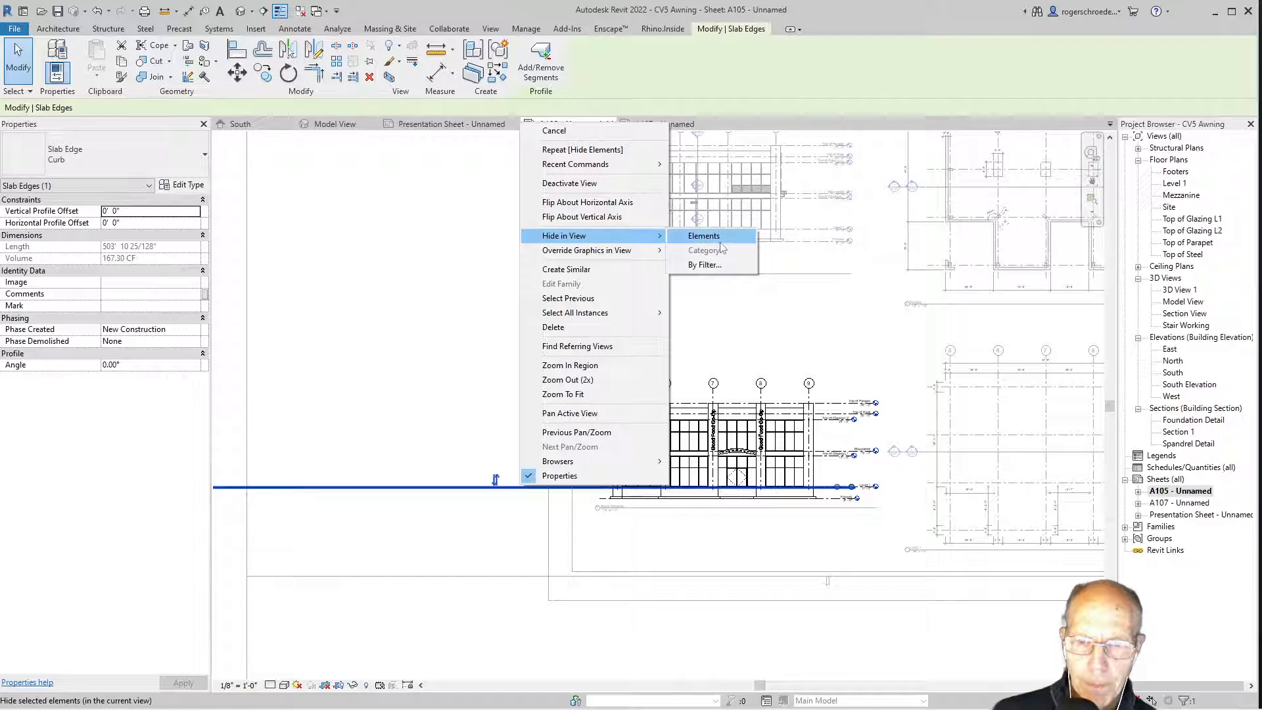
click(719, 241)
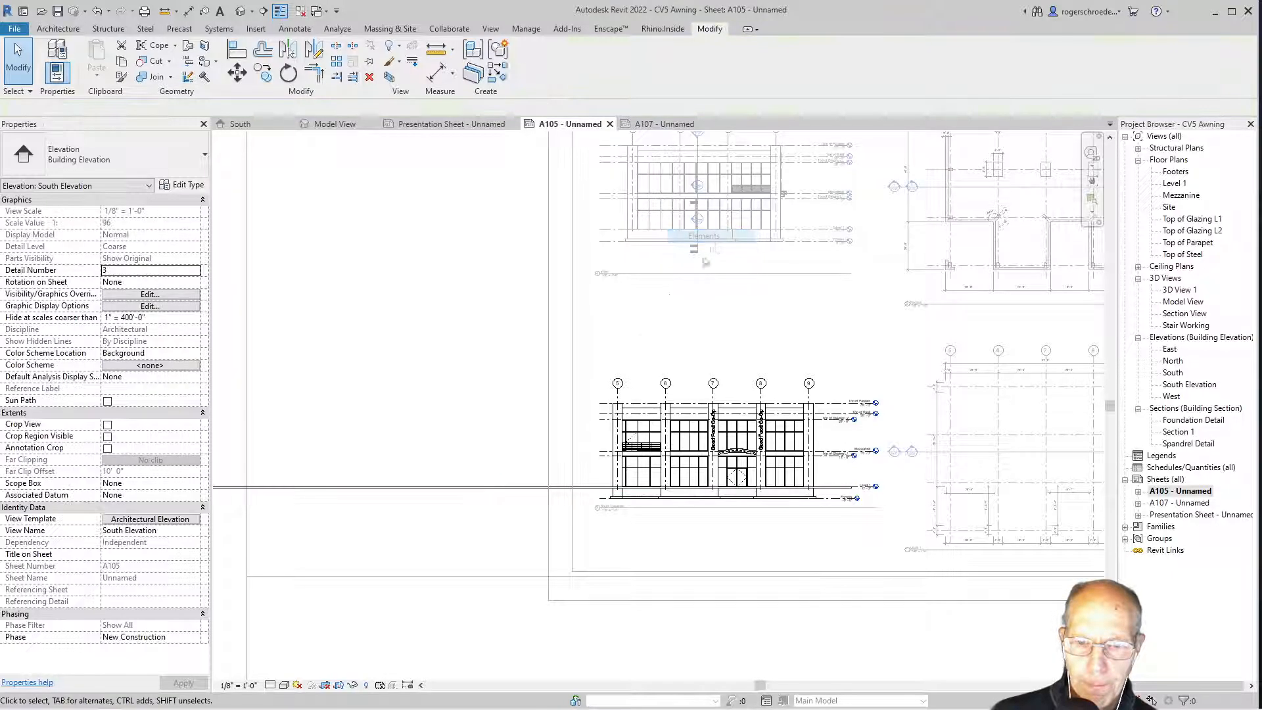
- Hide the remaining site floor element in the South Elevation and deactivate the view
right_click(533, 490)
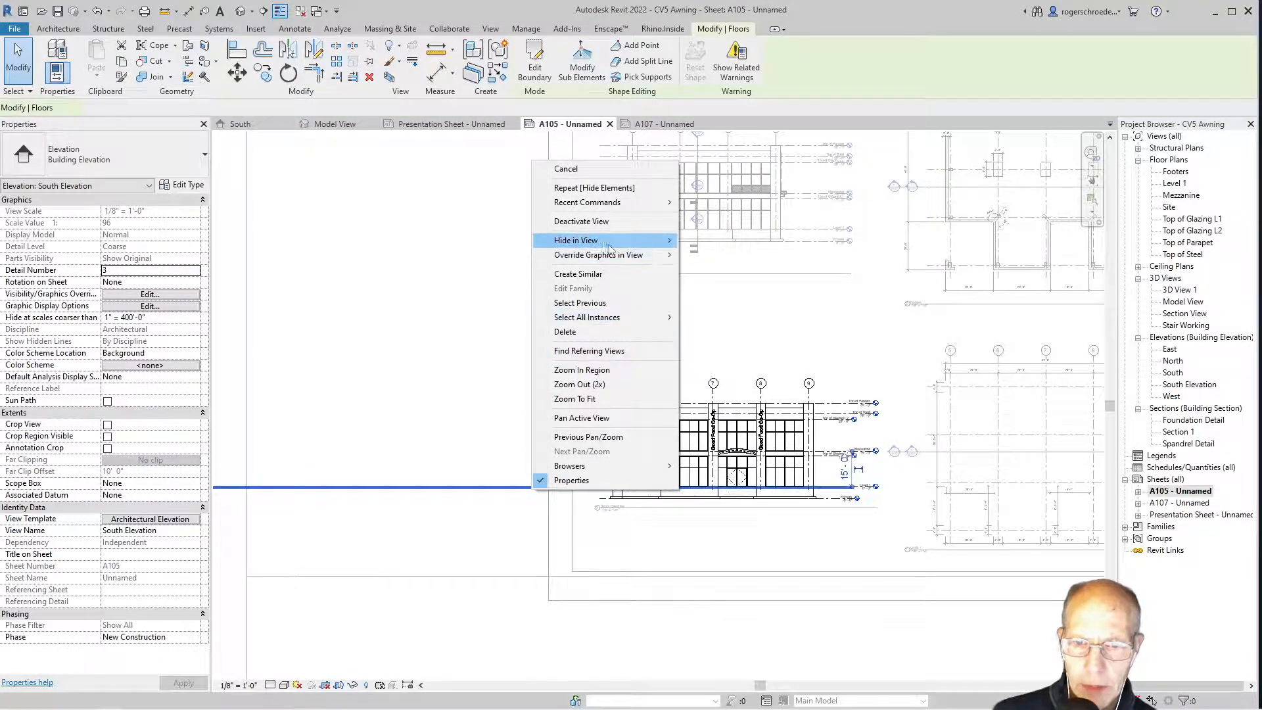
mouse_move(609, 248)
click(697, 242)
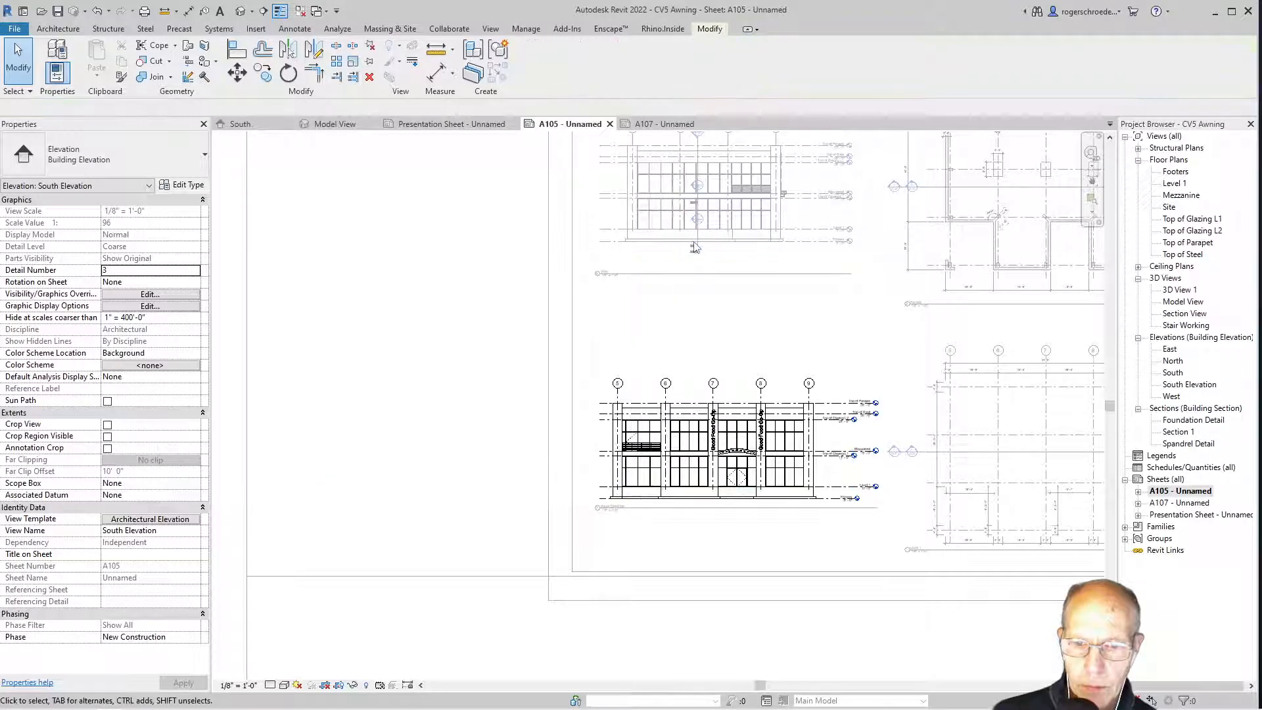
scroll(794, 485, down, 1)
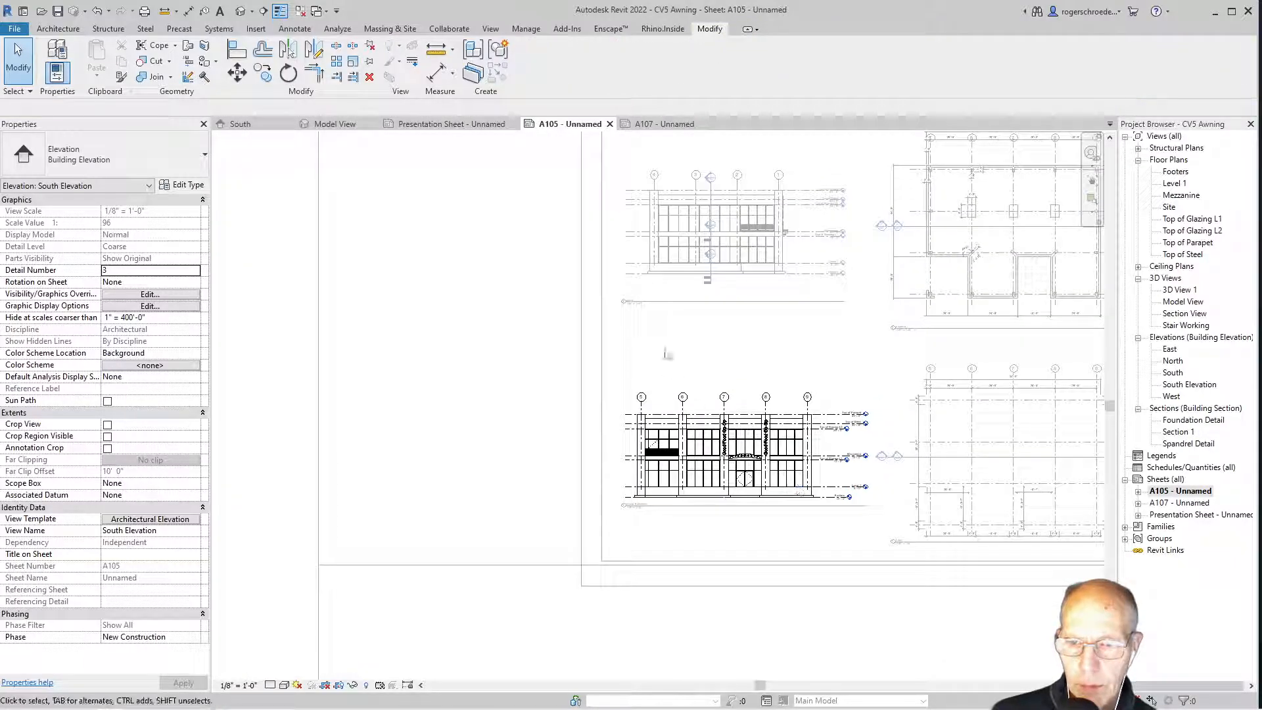
right_click(733, 509)
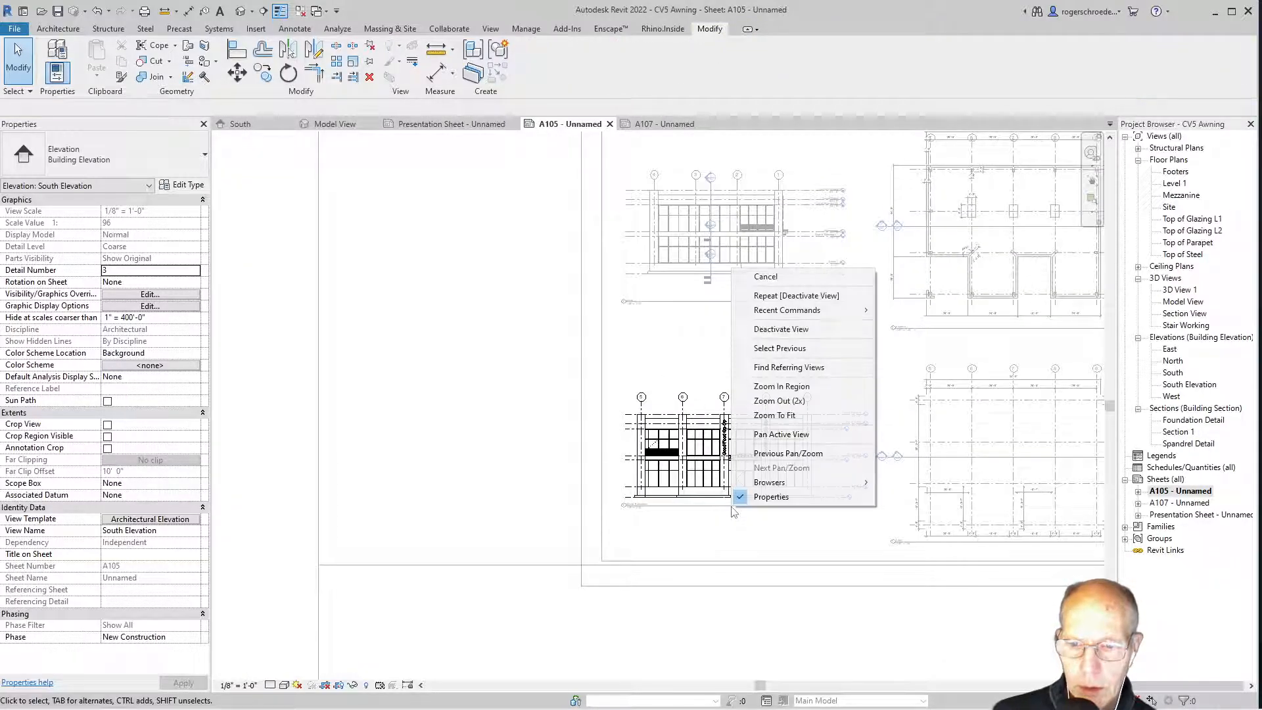
click(801, 329)
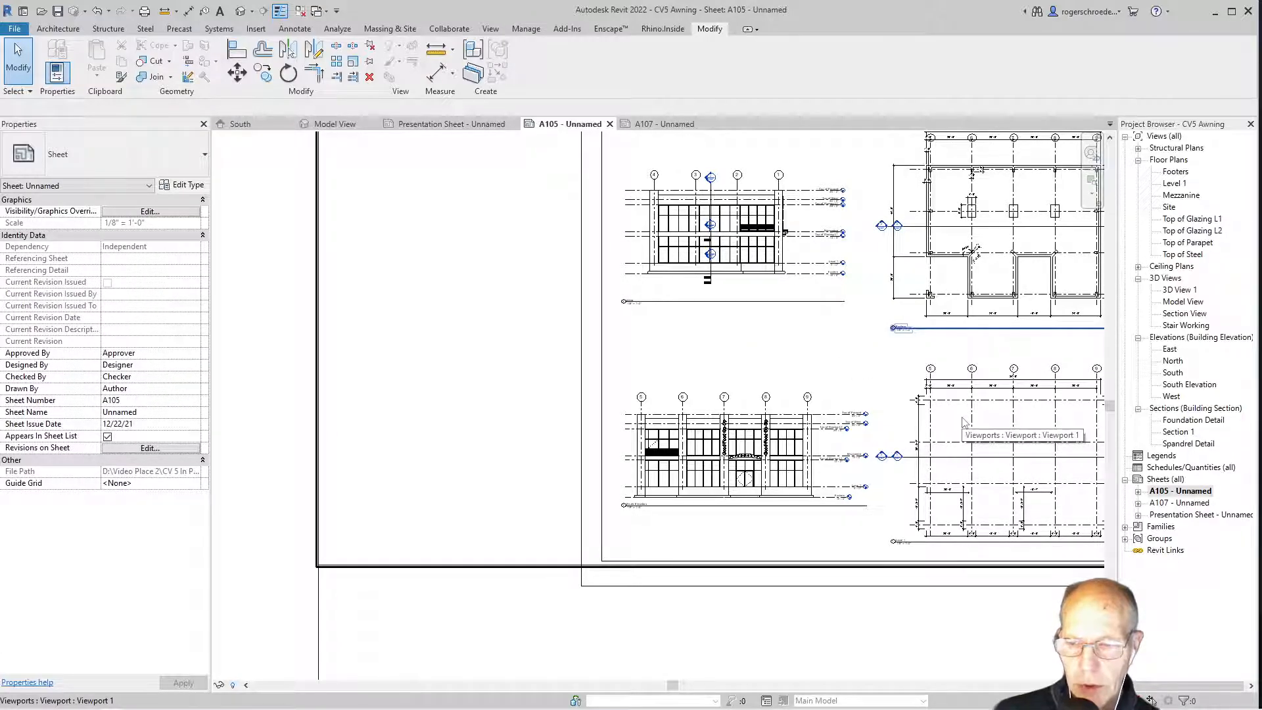
- Open the Level 1 floor plan and hide the Road floor element in it
middle_drag(902, 487, 694, 503)
scroll(730, 505, up, 3)
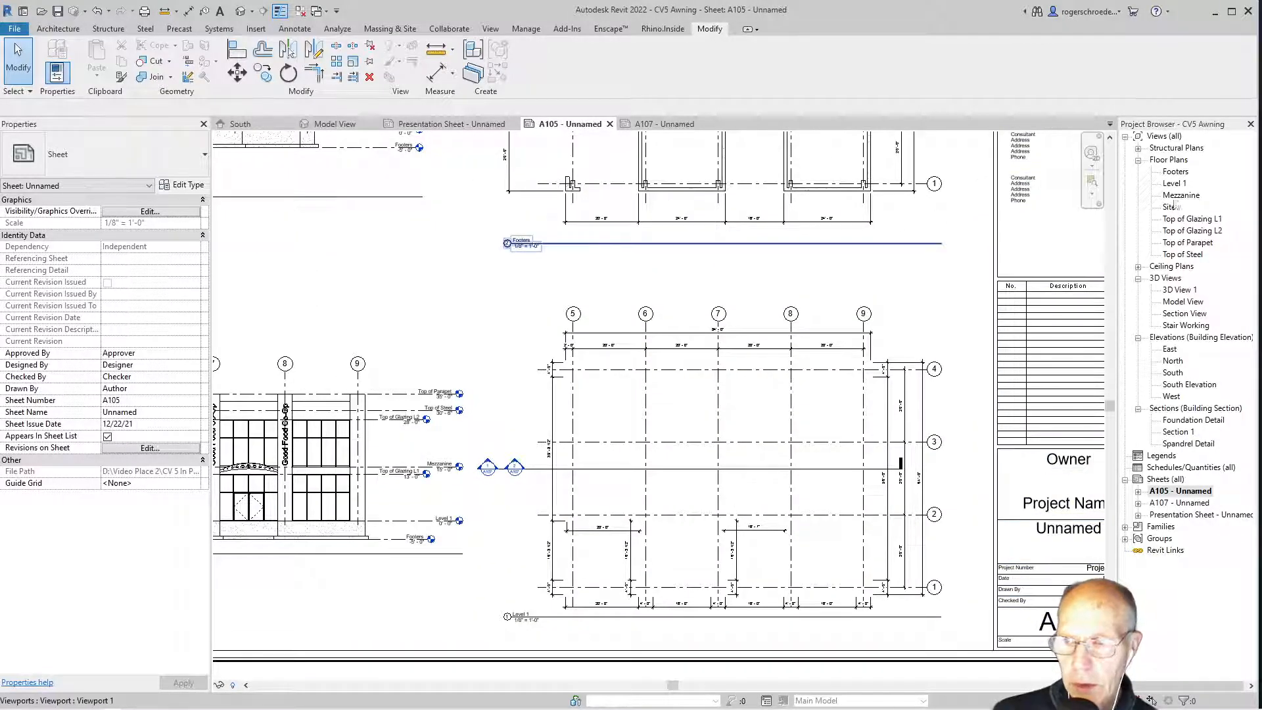
double_click(1173, 184)
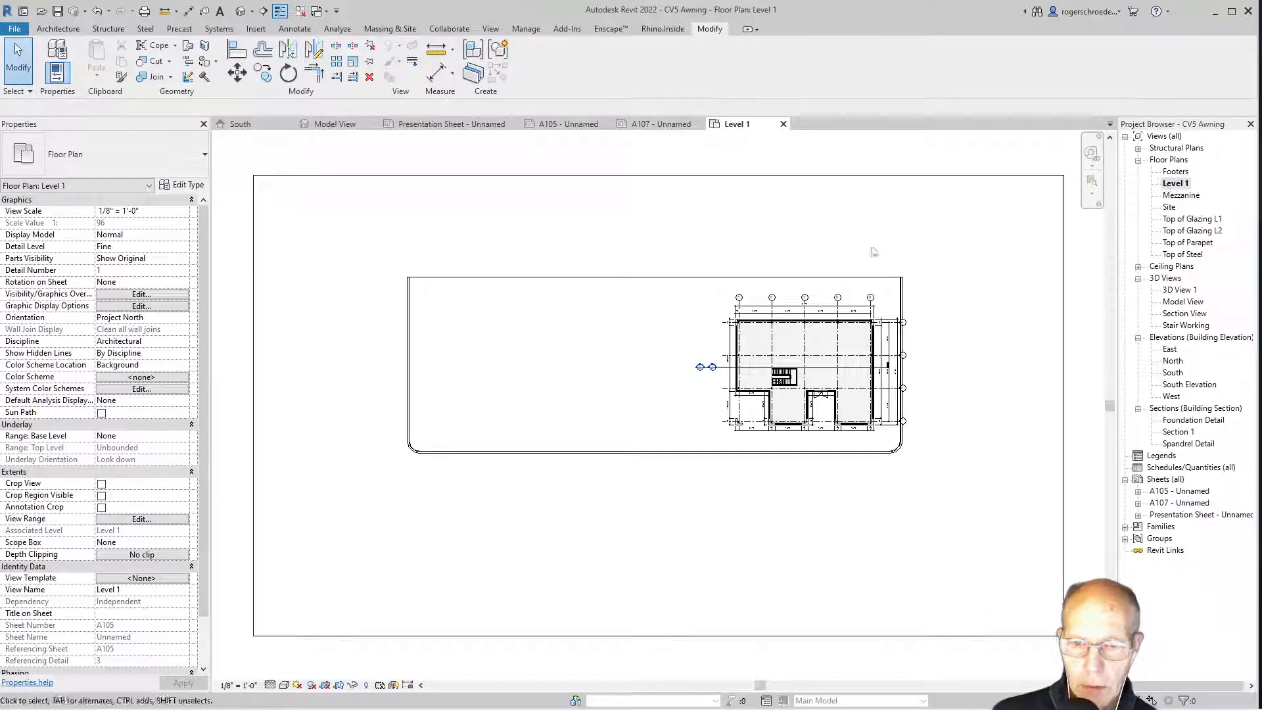
click(414, 176)
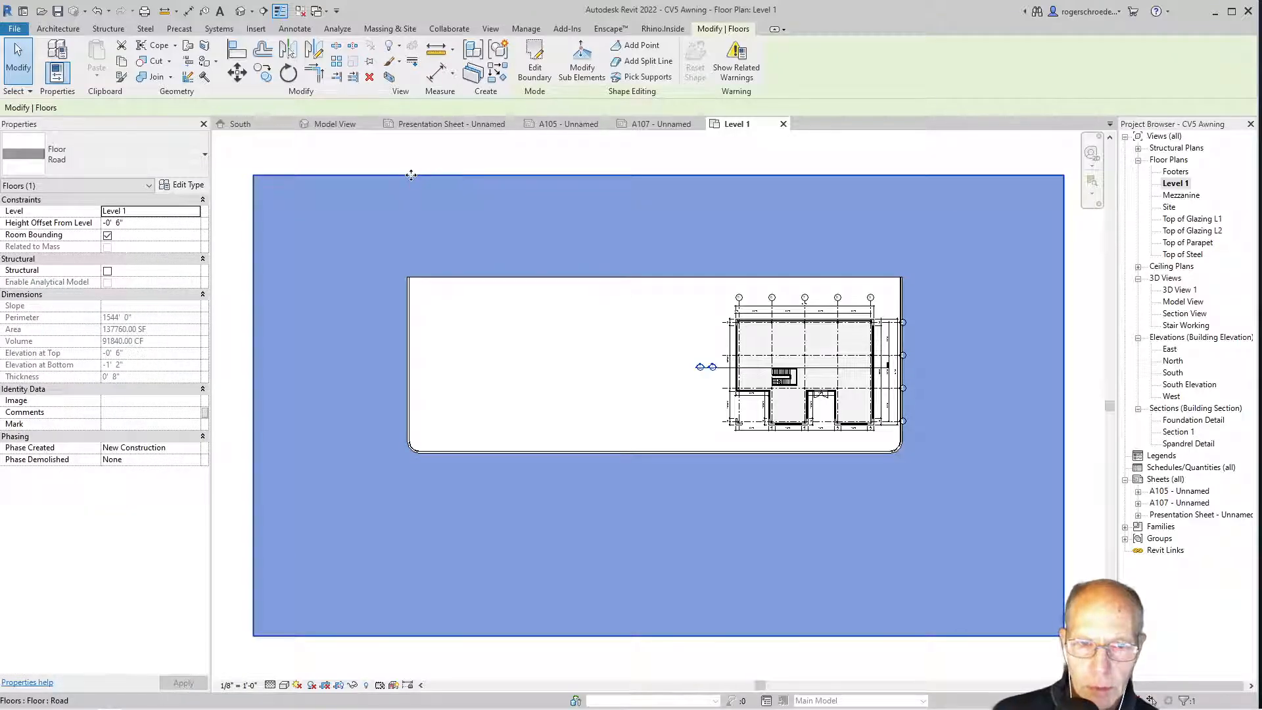
right_click(411, 175)
mouse_move(513, 237)
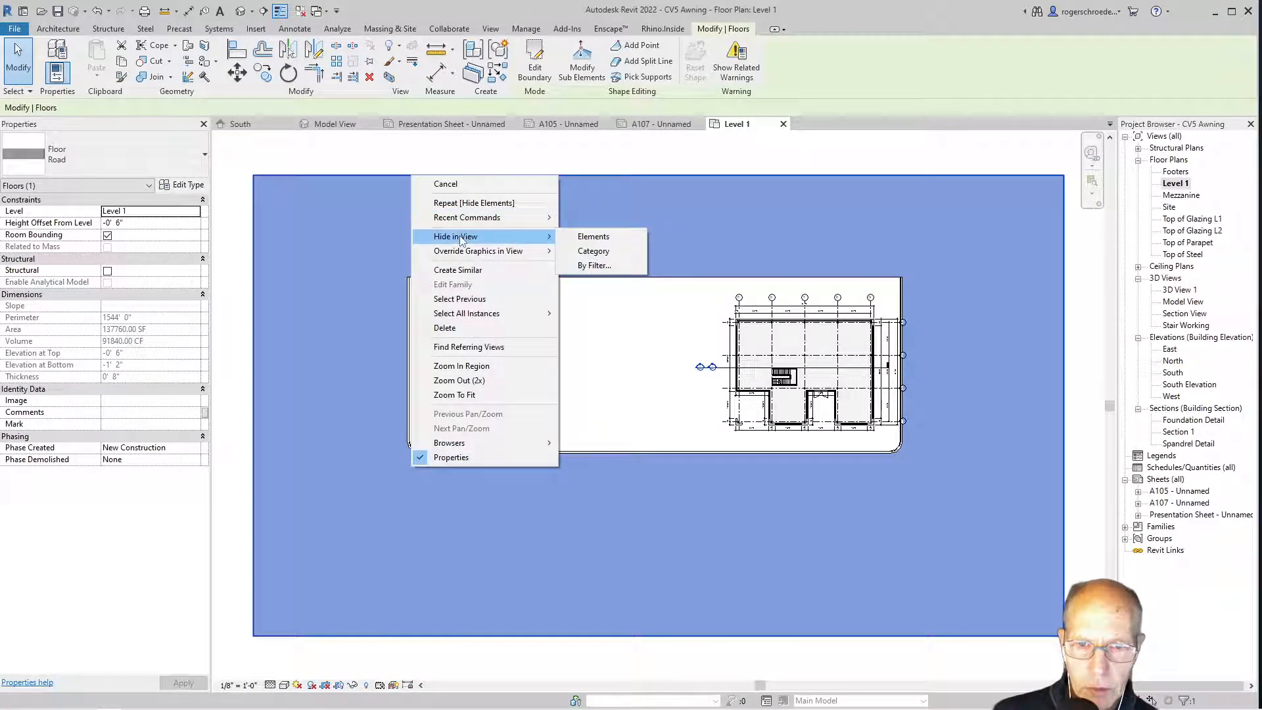
click(578, 238)
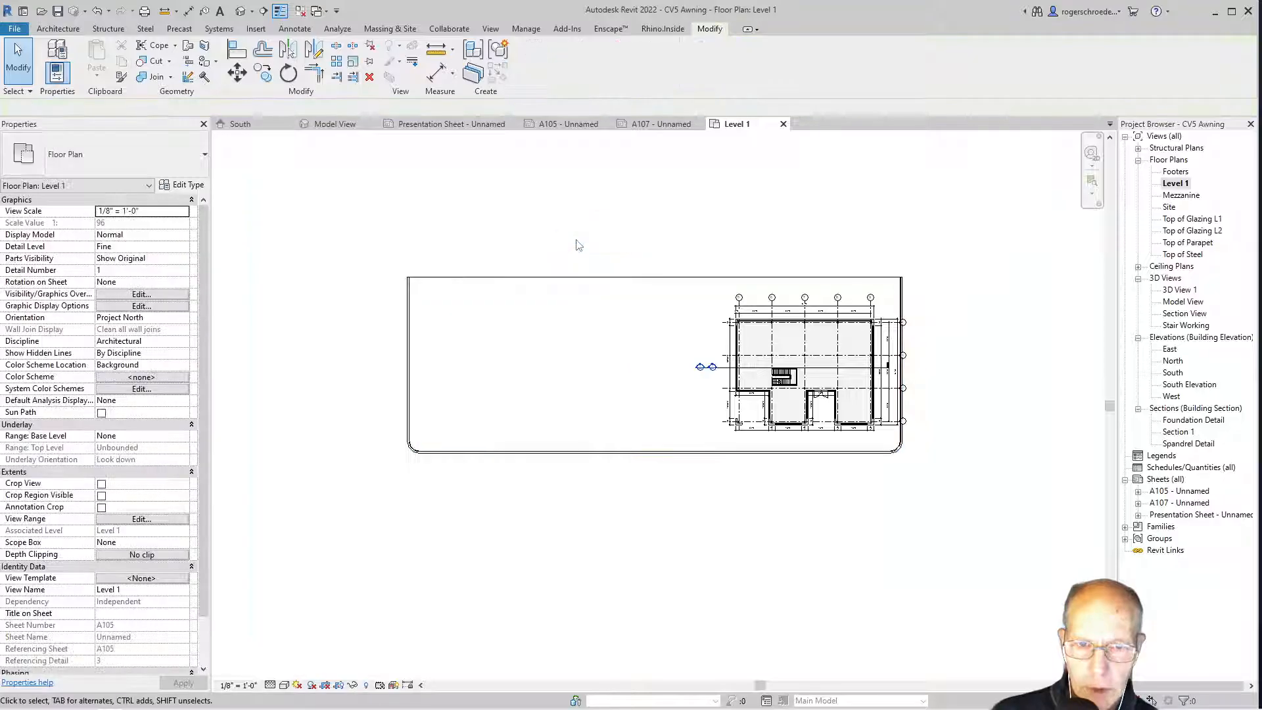
- Hide the Sidewalk Pavers floor element in the Level 1 floor plan
click(577, 276)
right_click(578, 276)
mouse_move(621, 338)
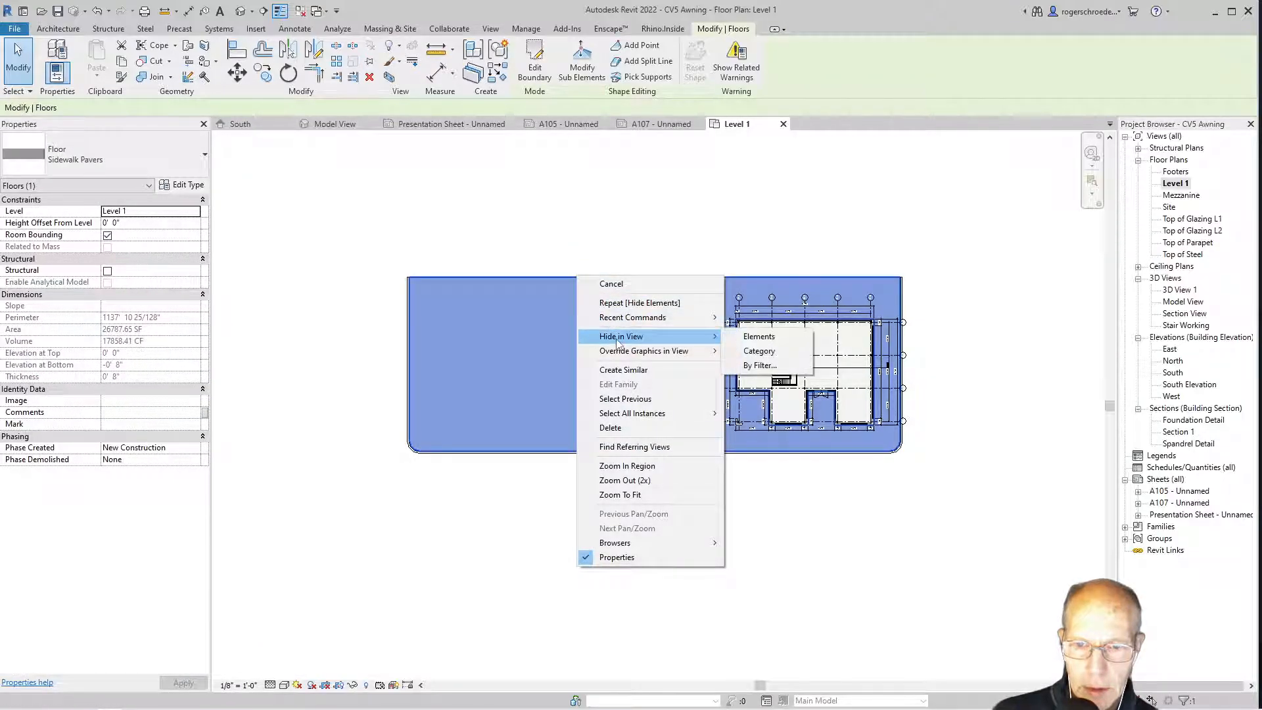
click(752, 337)
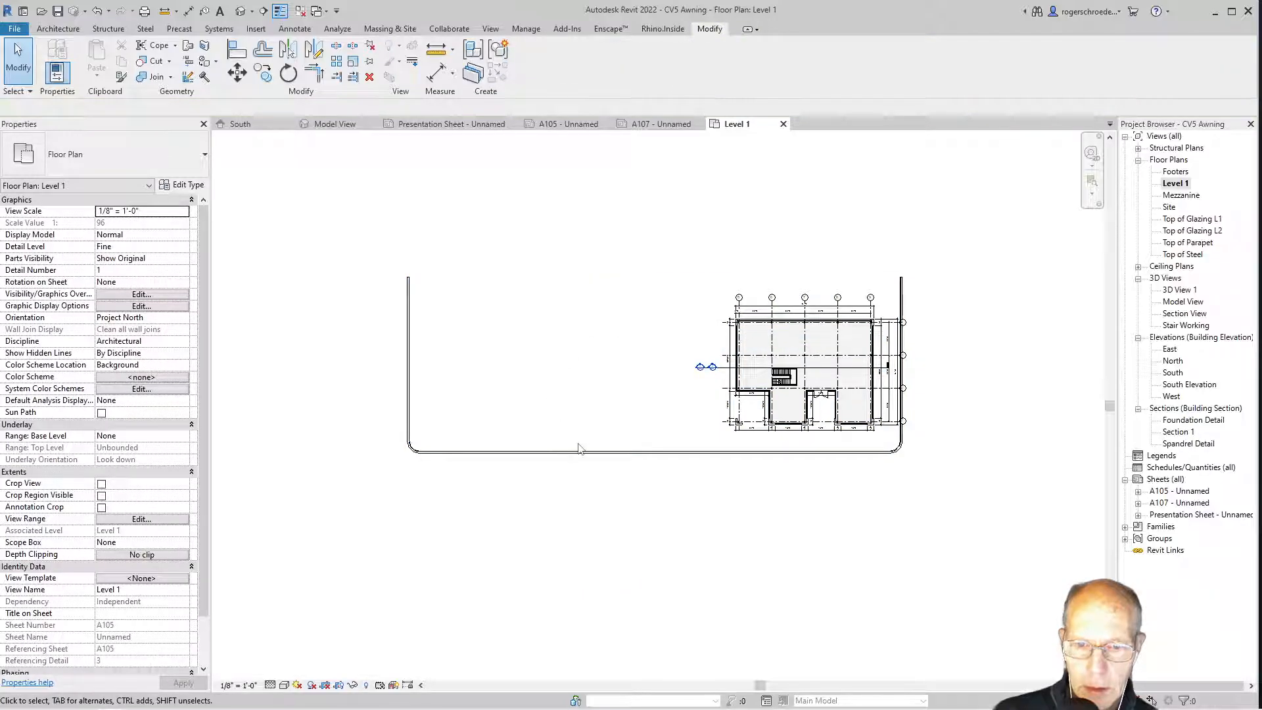
- Hide the Curb slab edge element in the Level 1 floor plan
right_click(515, 456)
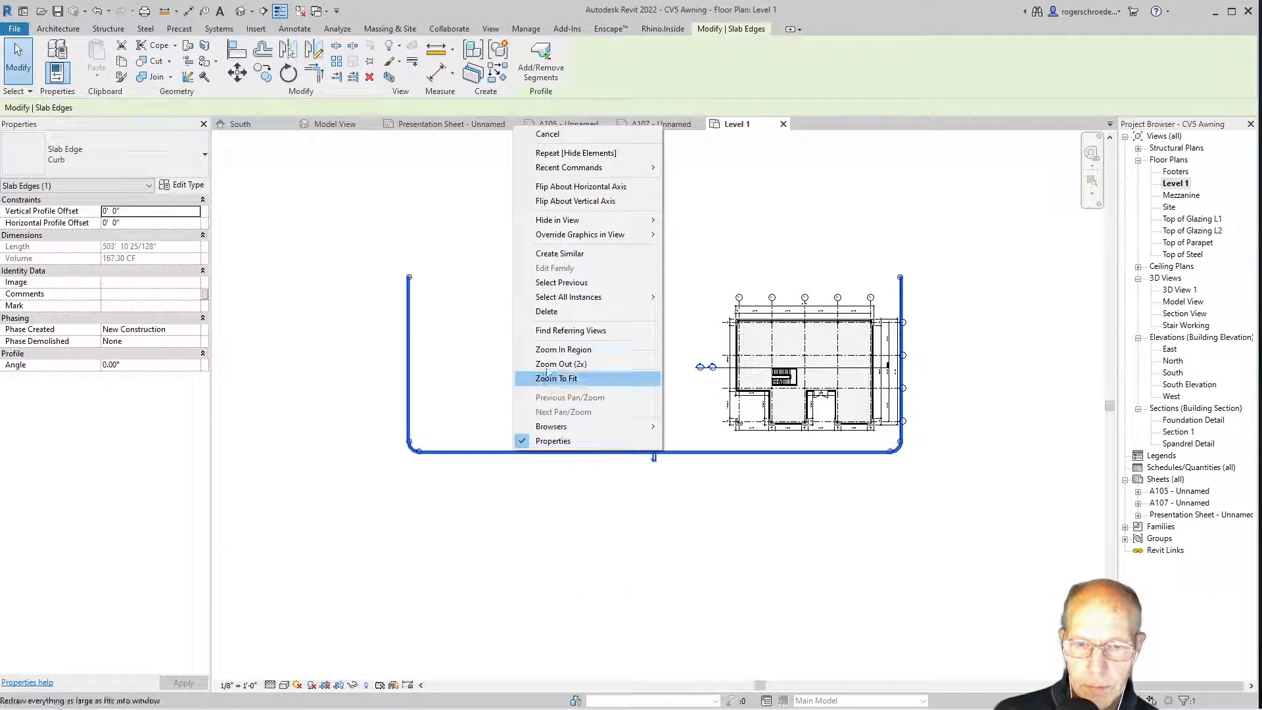
mouse_move(591, 221)
click(677, 219)
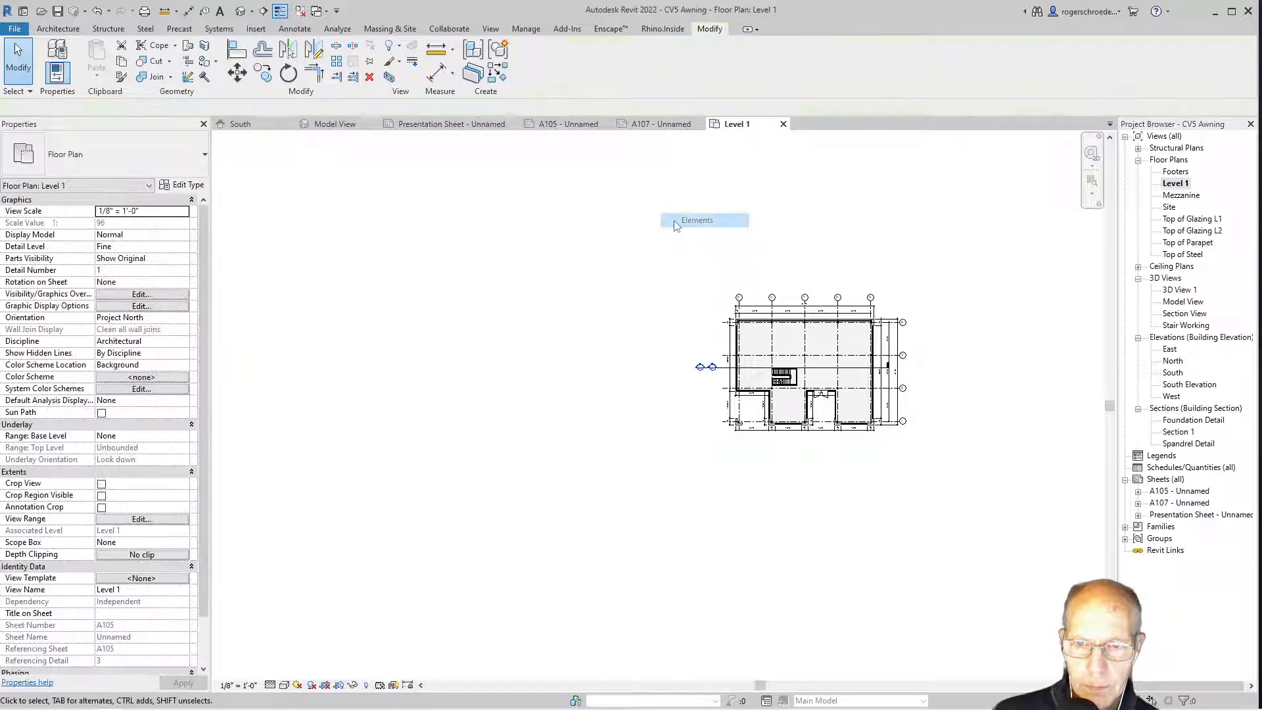
- Close sheet A107 and return to sheet A105
click(665, 126)
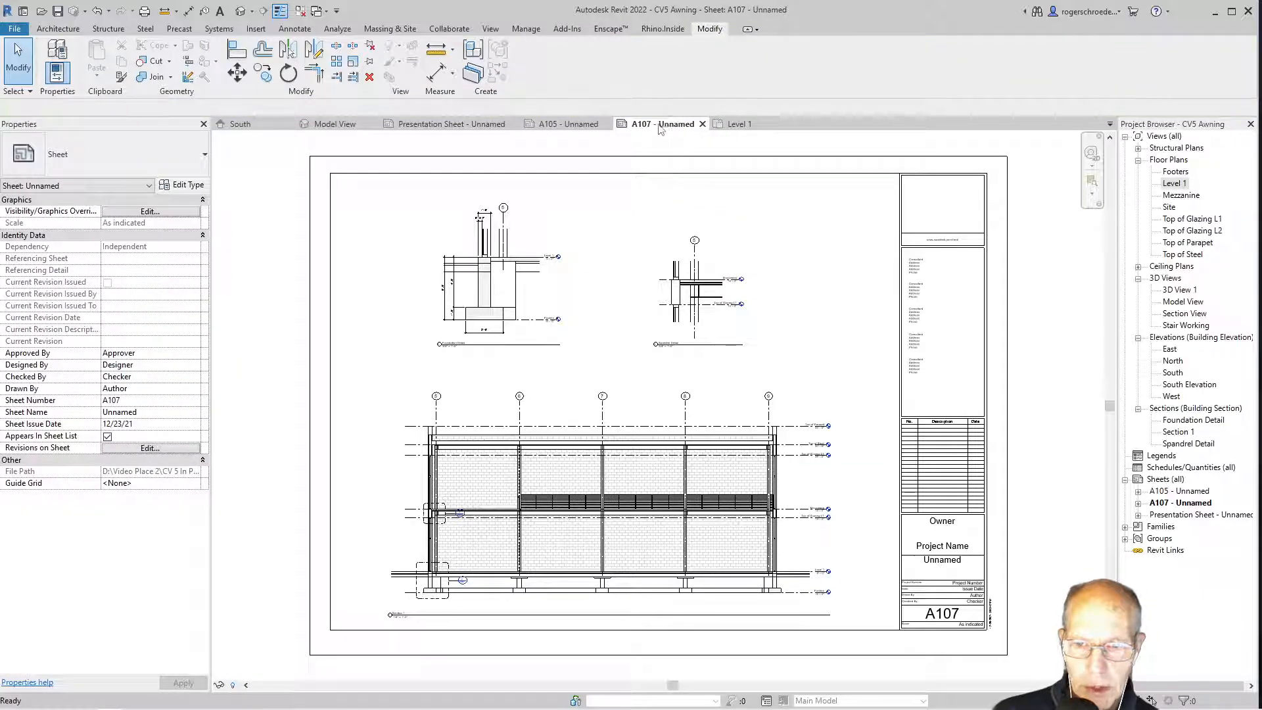
click(702, 123)
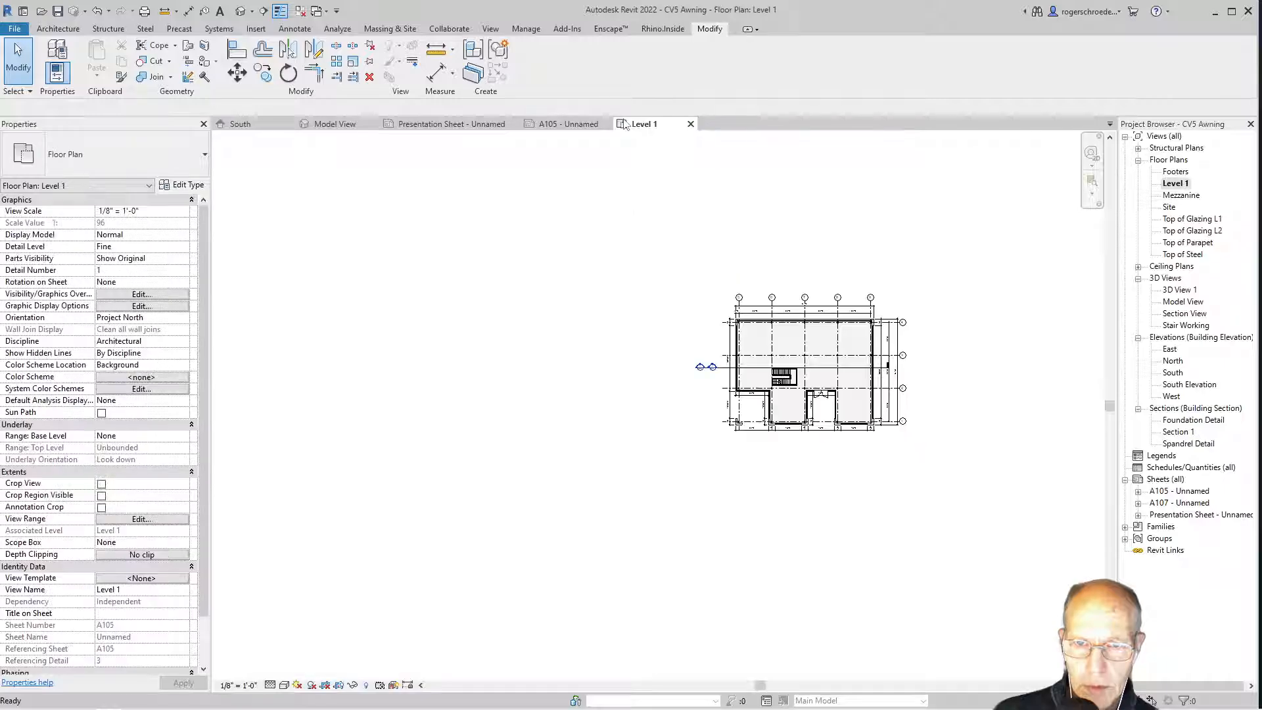
click(565, 125)
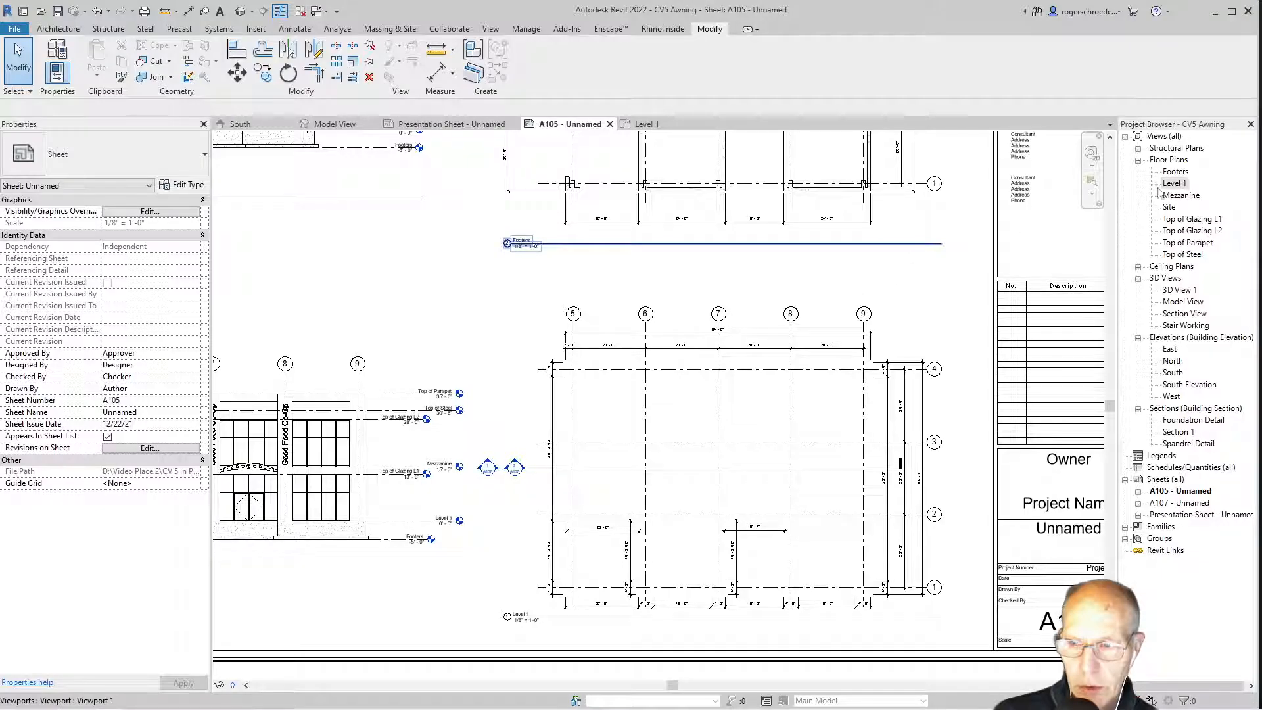
click(534, 431)
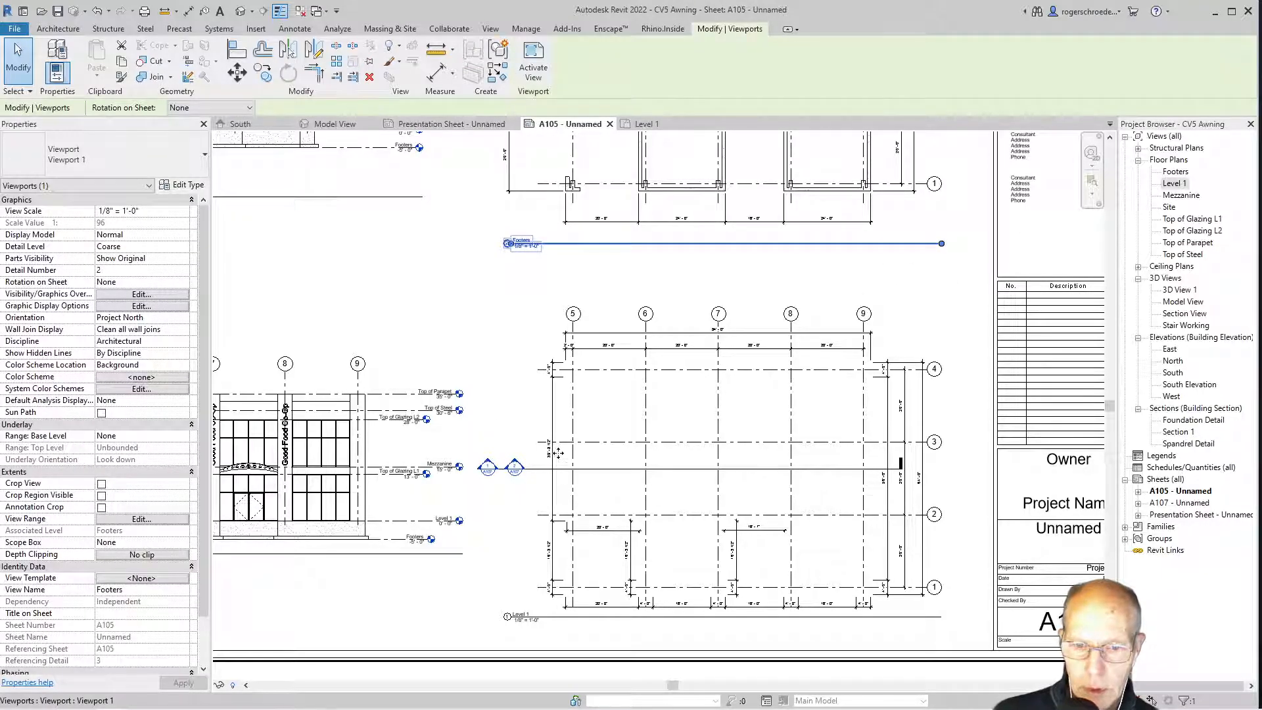
double_click(556, 452)
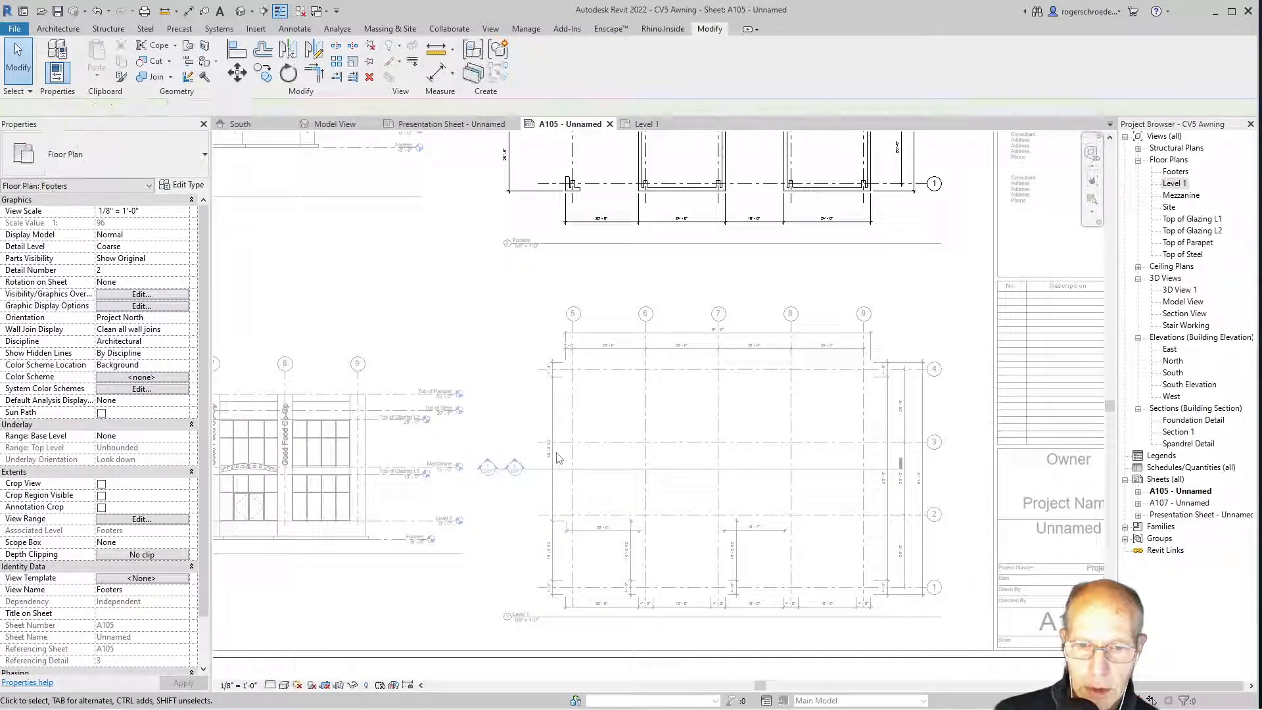
scroll(556, 452, down, 3)
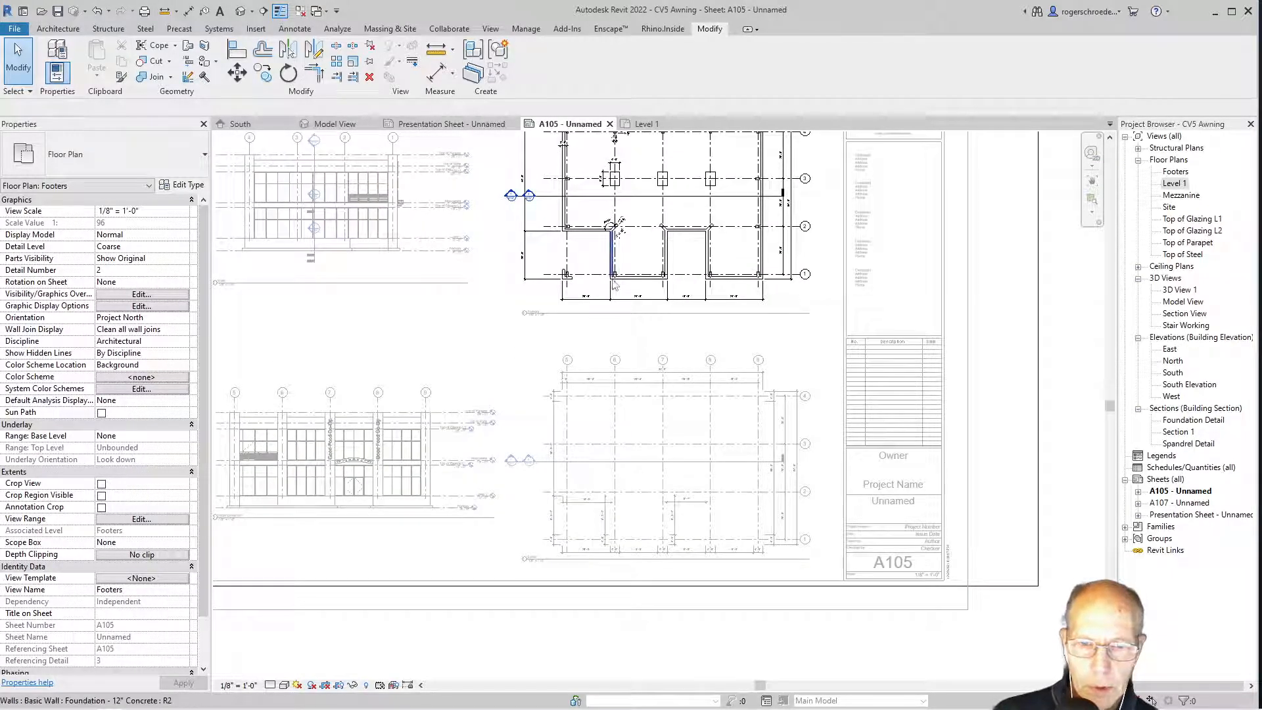
click(614, 281)
right_click(613, 281)
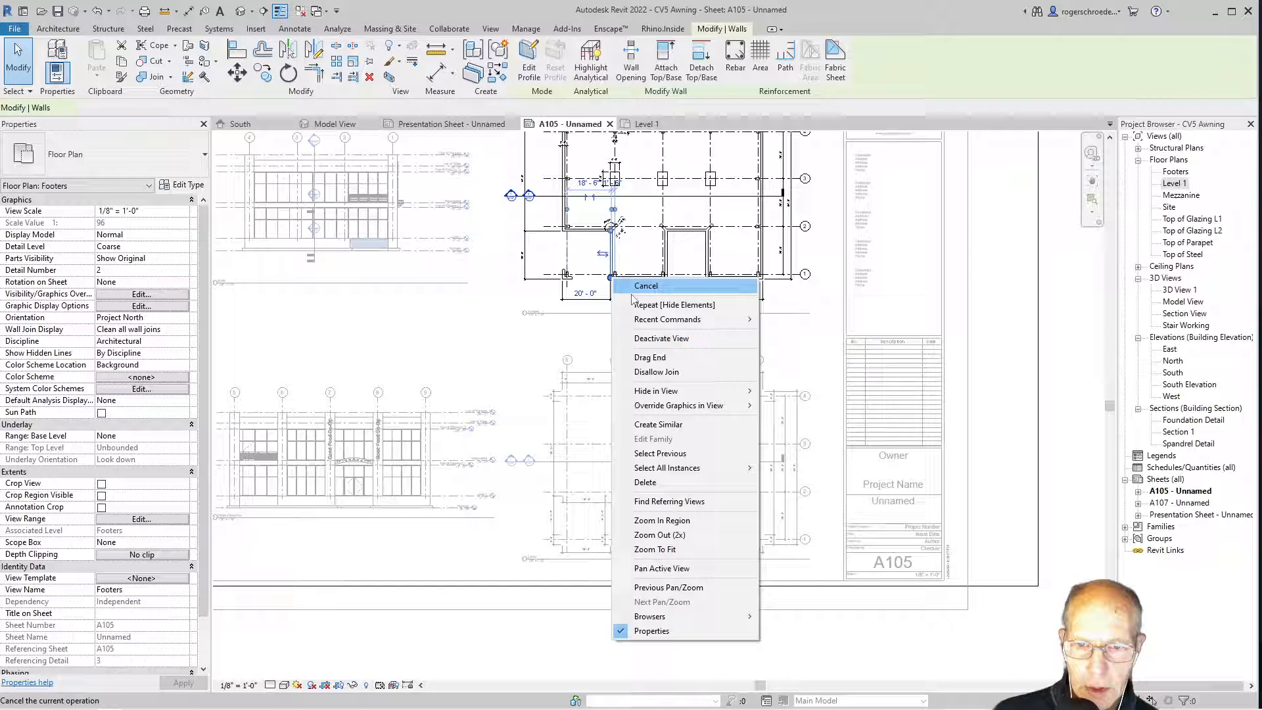
click(660, 338)
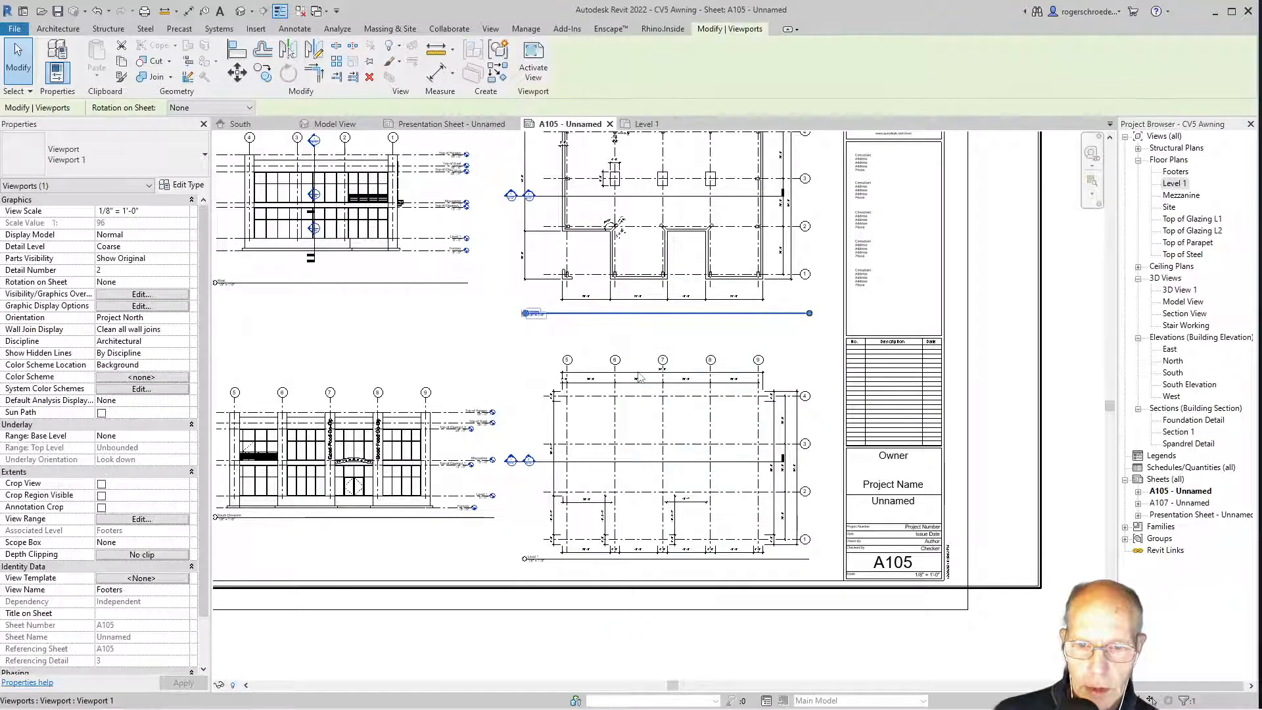
scroll(626, 554, down, 3)
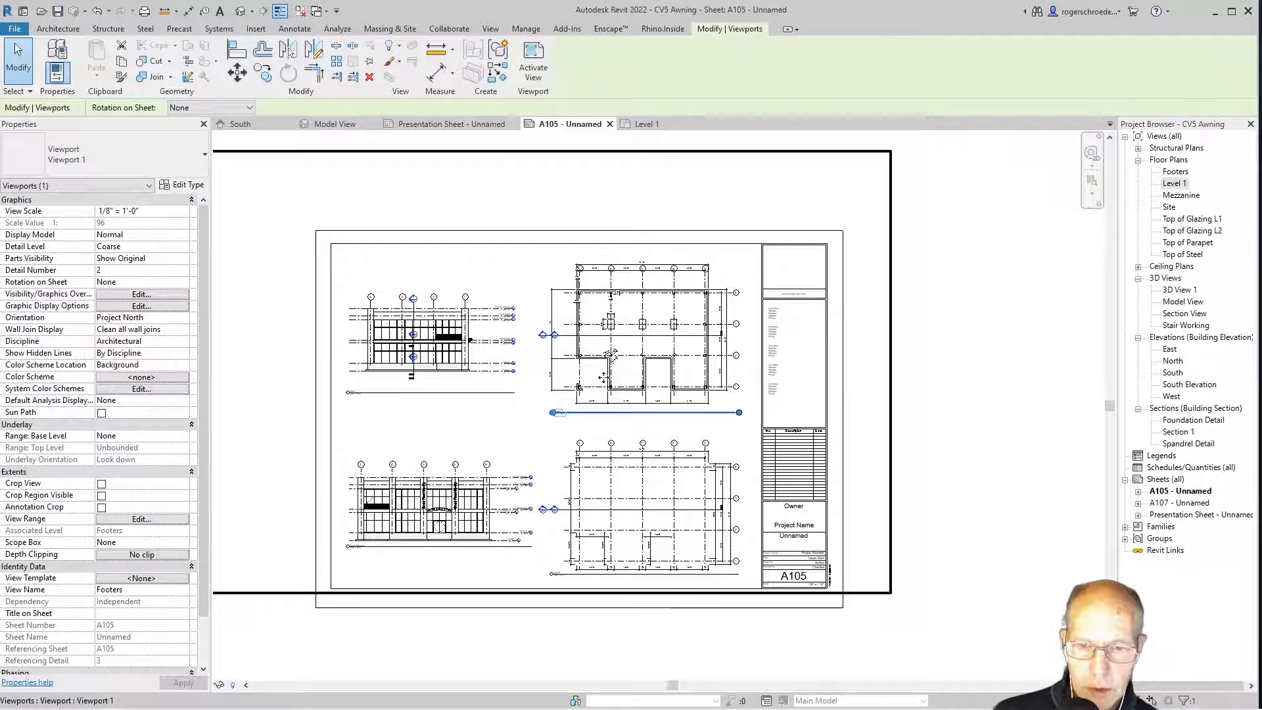
right_click(603, 378)
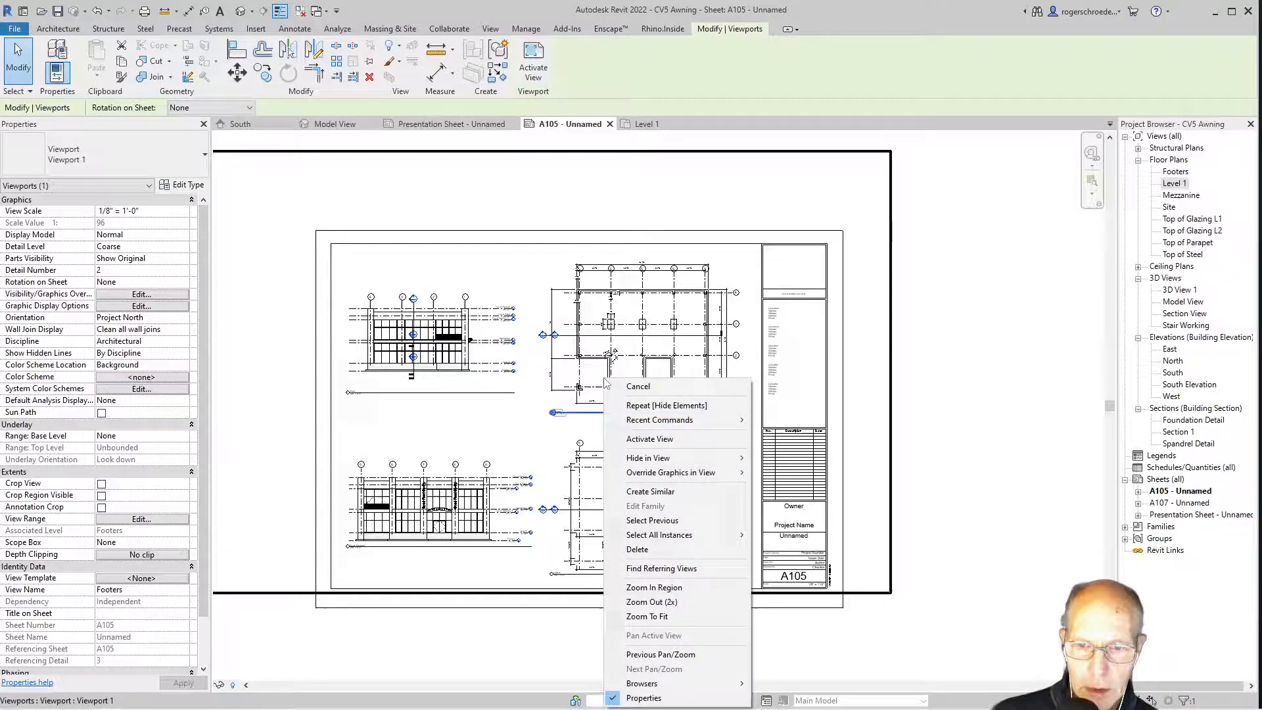
click(983, 460)
click(1017, 517)
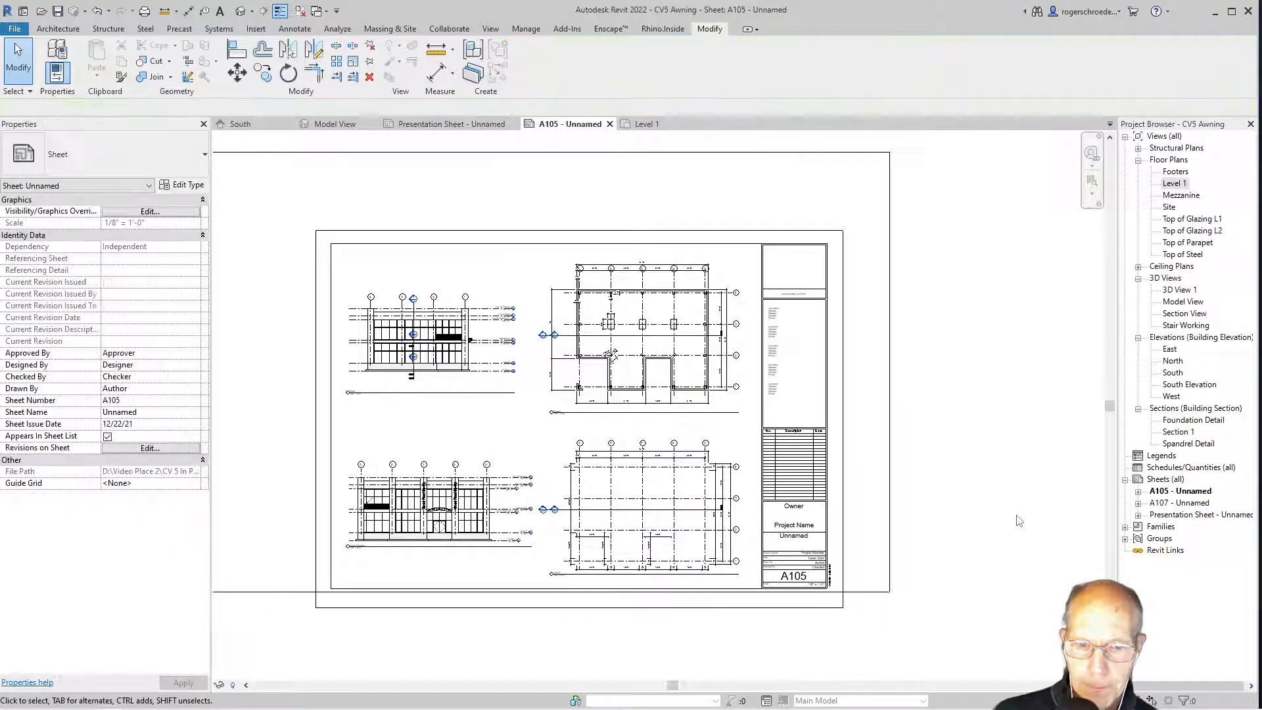
- Activate the Footers plan viewport on sheet A105, hide the Road floor element in that view, and deactivate the view
scroll(1018, 499, down, 2)
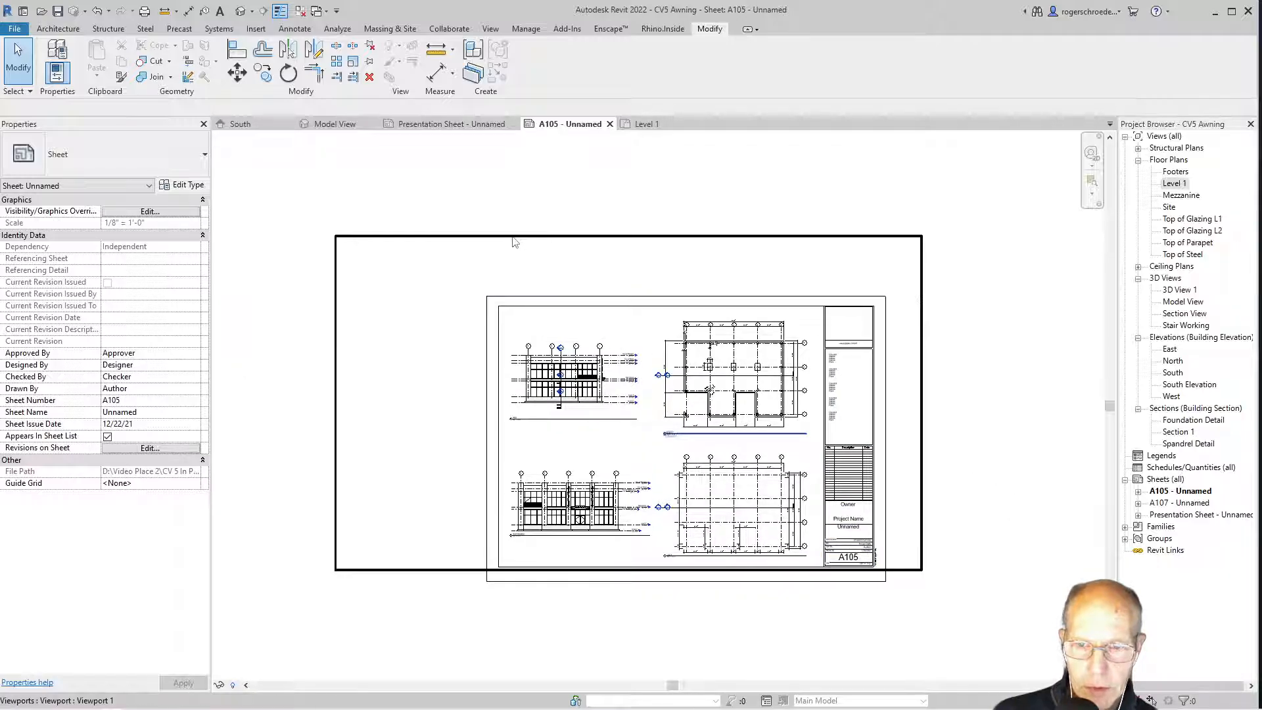
double_click(515, 243)
click(515, 243)
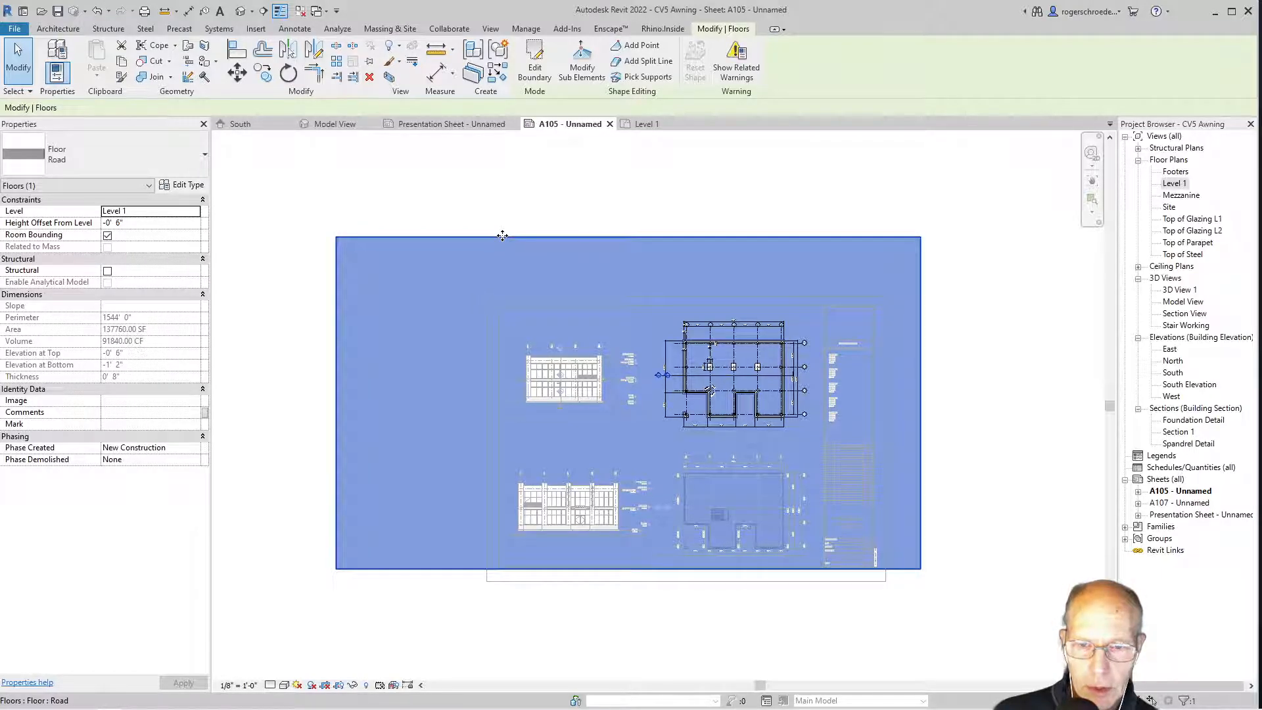
right_click(502, 235)
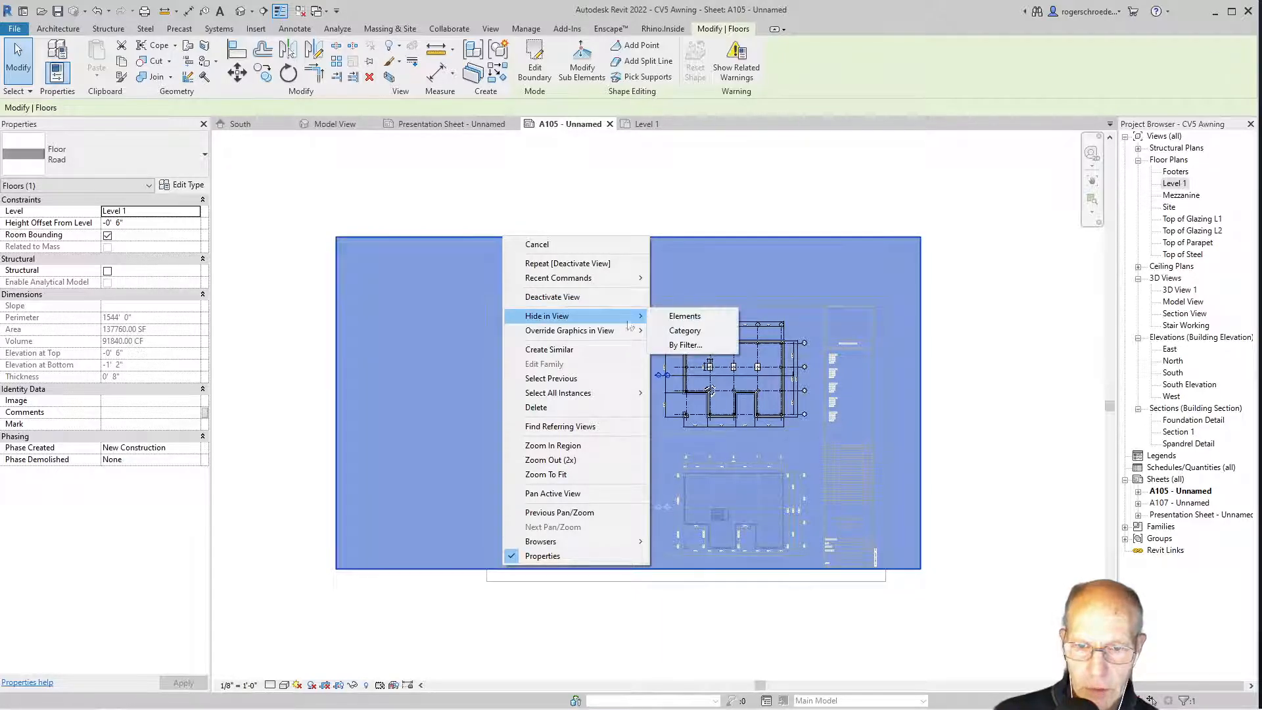
click(683, 314)
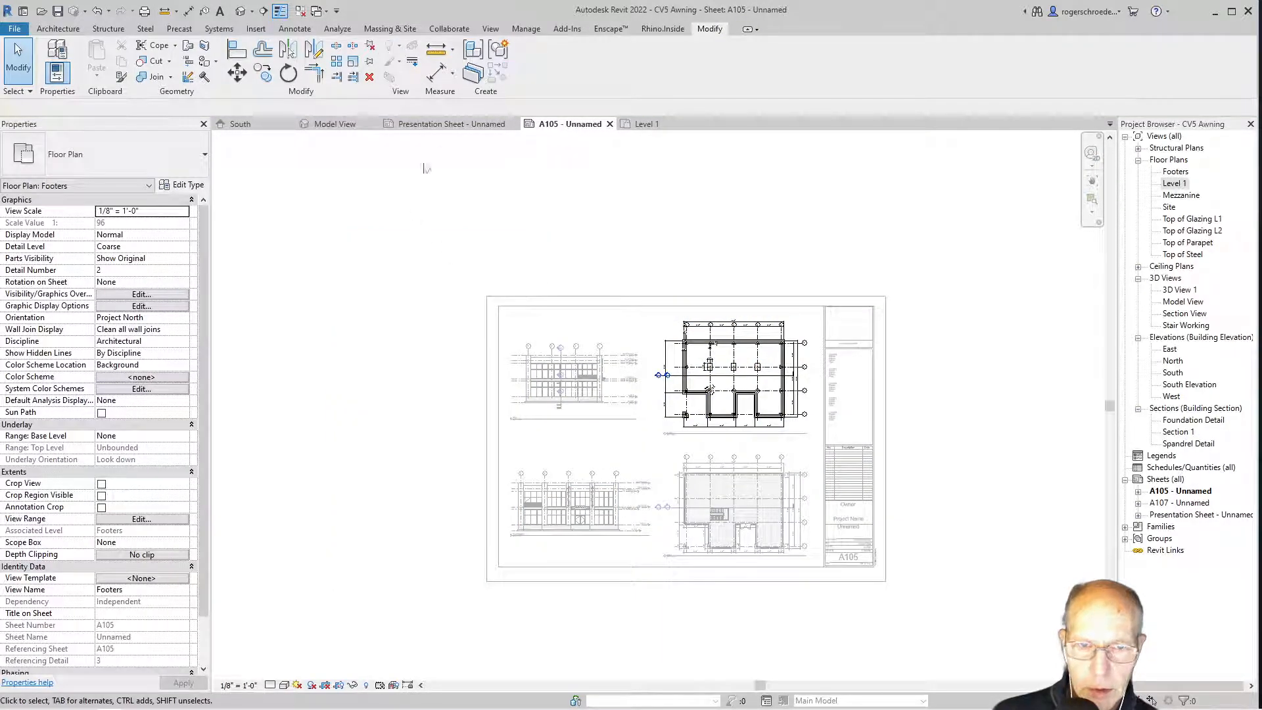
right_click(632, 456)
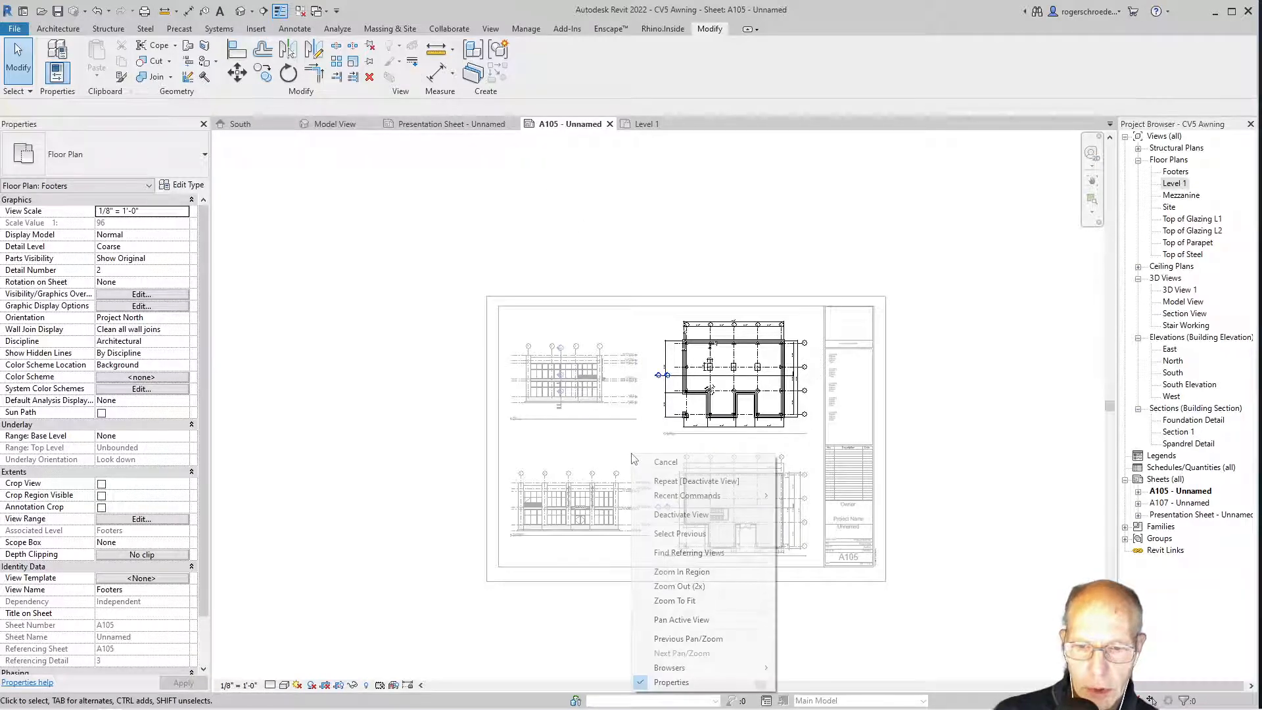
click(680, 515)
- Review the floor plans and elevations on sheet A105, then open the Presentation Sheet
scroll(746, 520, up, 5)
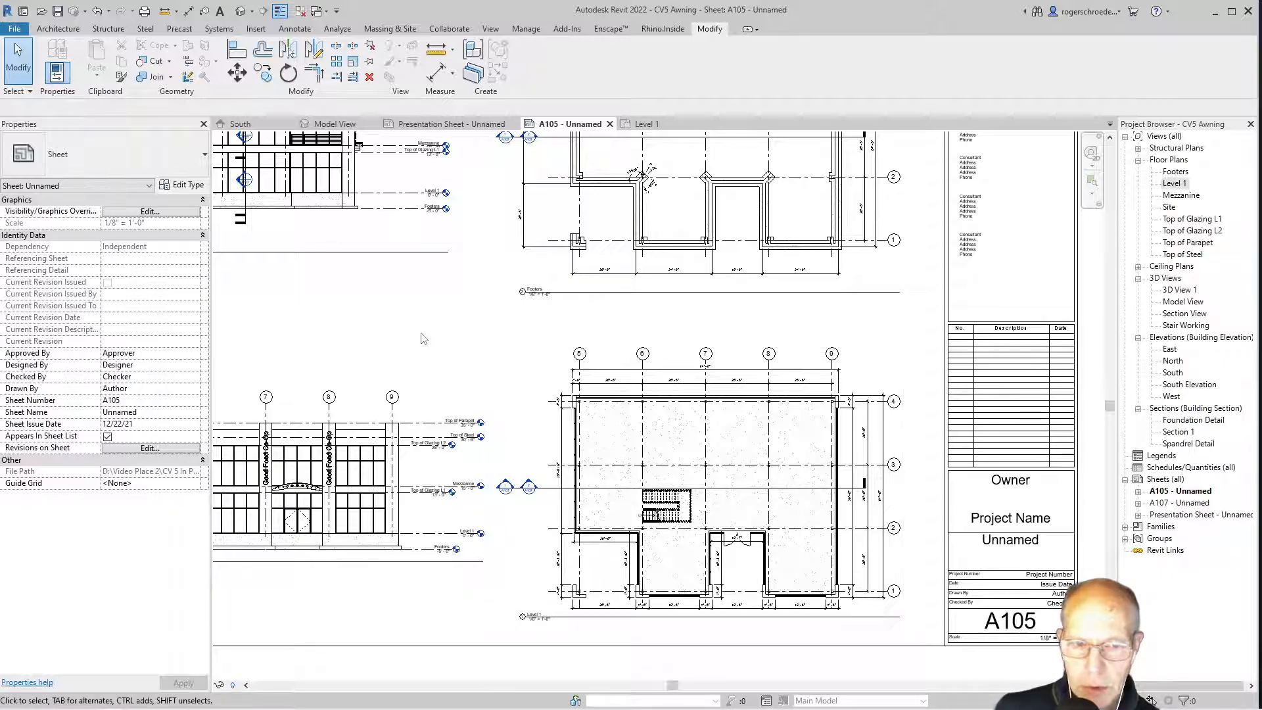
scroll(423, 341, down, 2)
scroll(422, 341, down, 3)
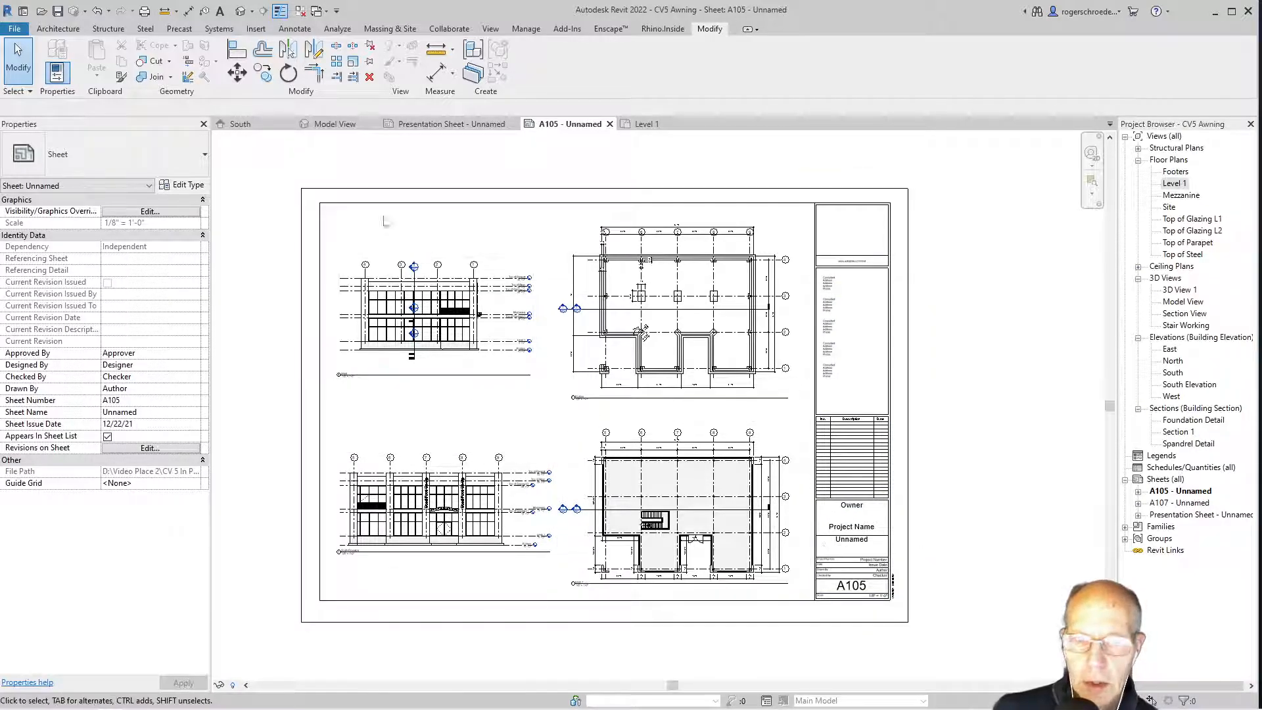
click(434, 125)
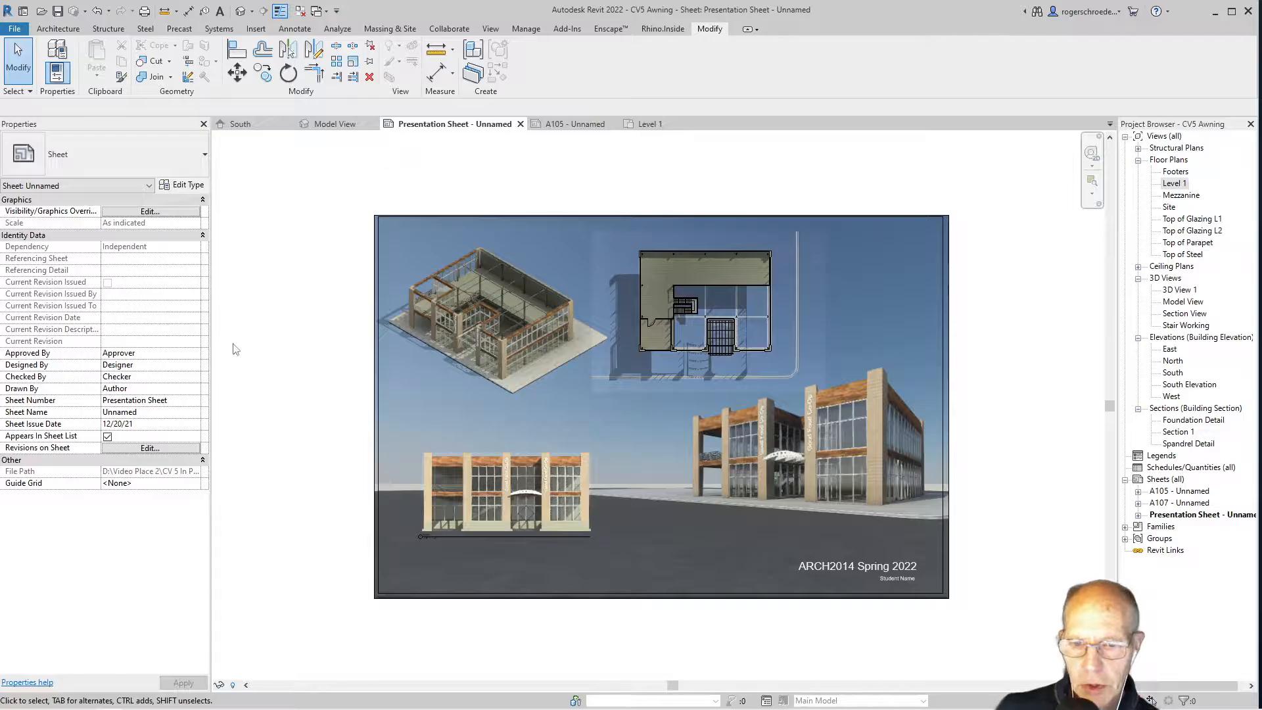